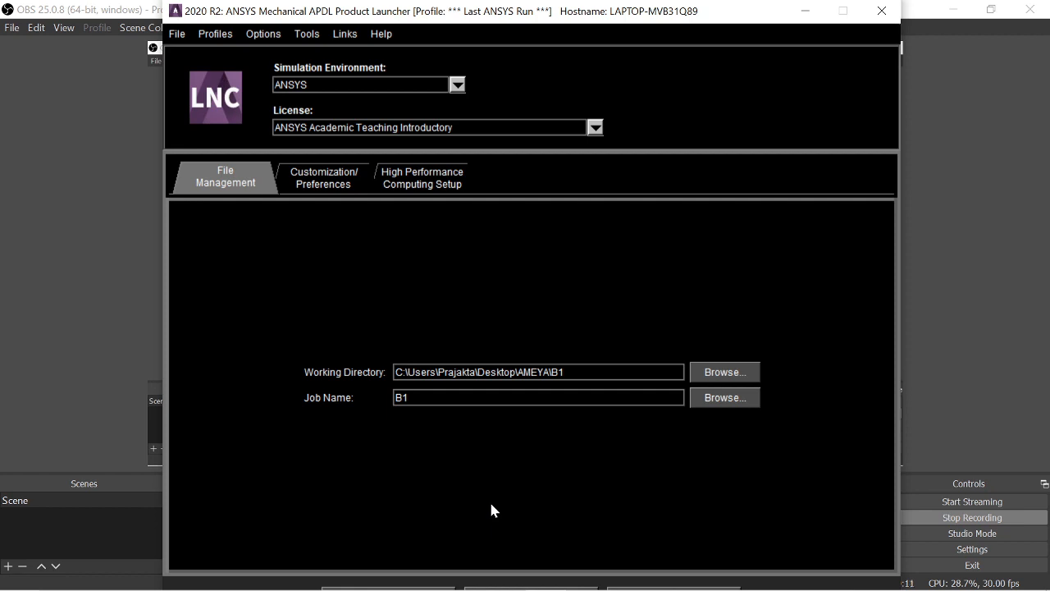
Step: Switch to the Google Slides presentation, review the beam problem's loads, modulus and cross section, and return to Mechanical APDL
mouse_move(585, 579)
key(alt+Tab)
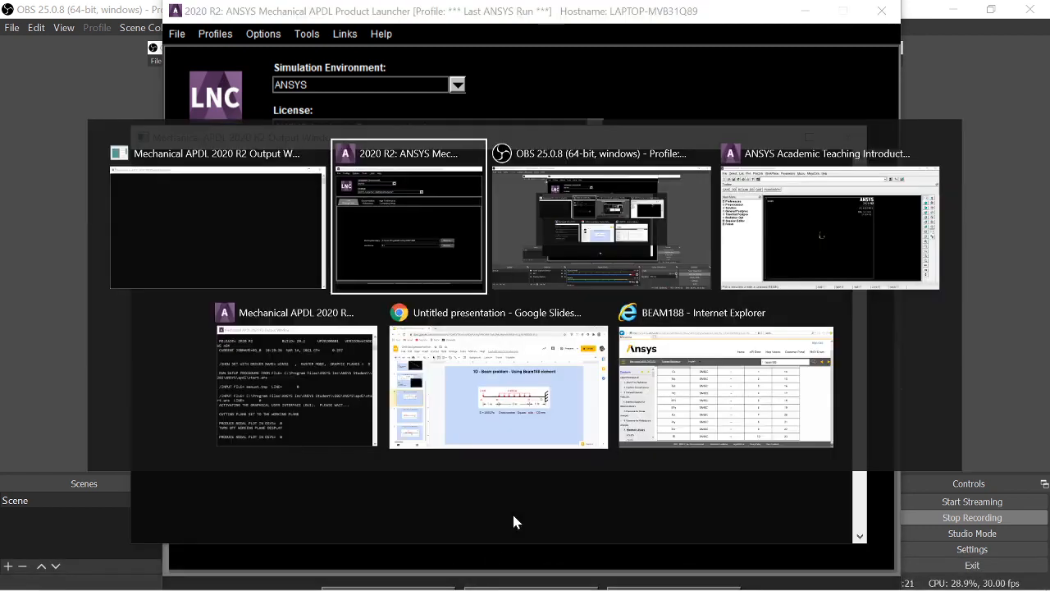
click(453, 358)
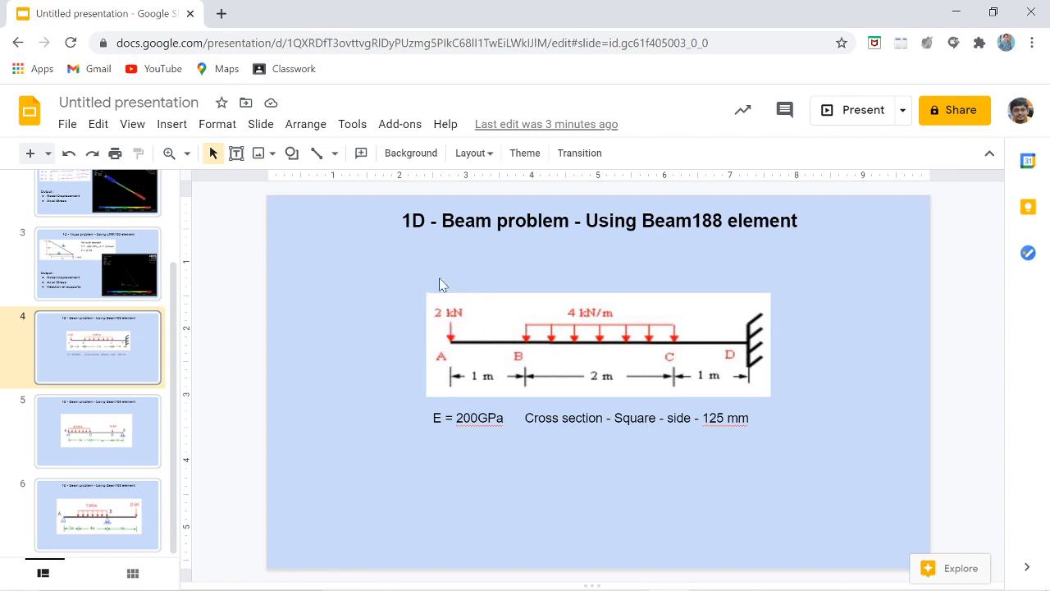
drag(433, 419, 752, 419)
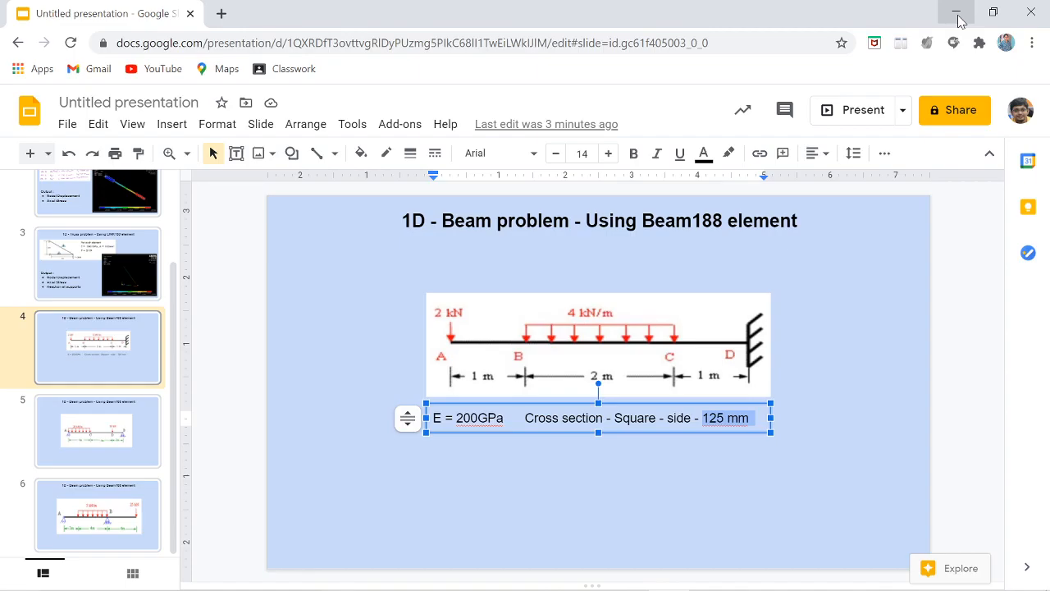
click(957, 14)
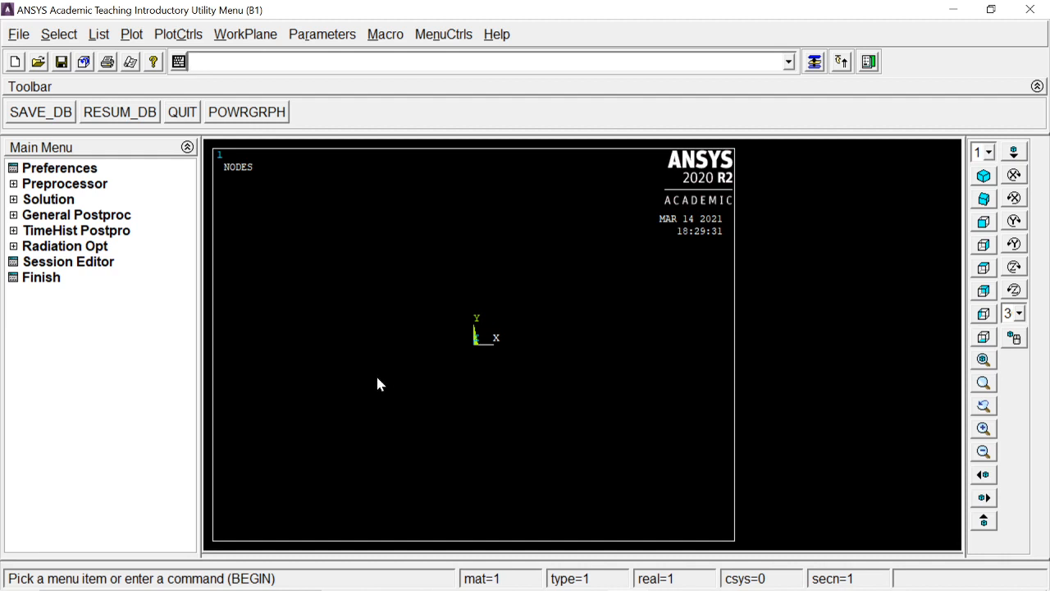
Step: Set the GUI filtering preferences to show only the Structural discipline
click(67, 171)
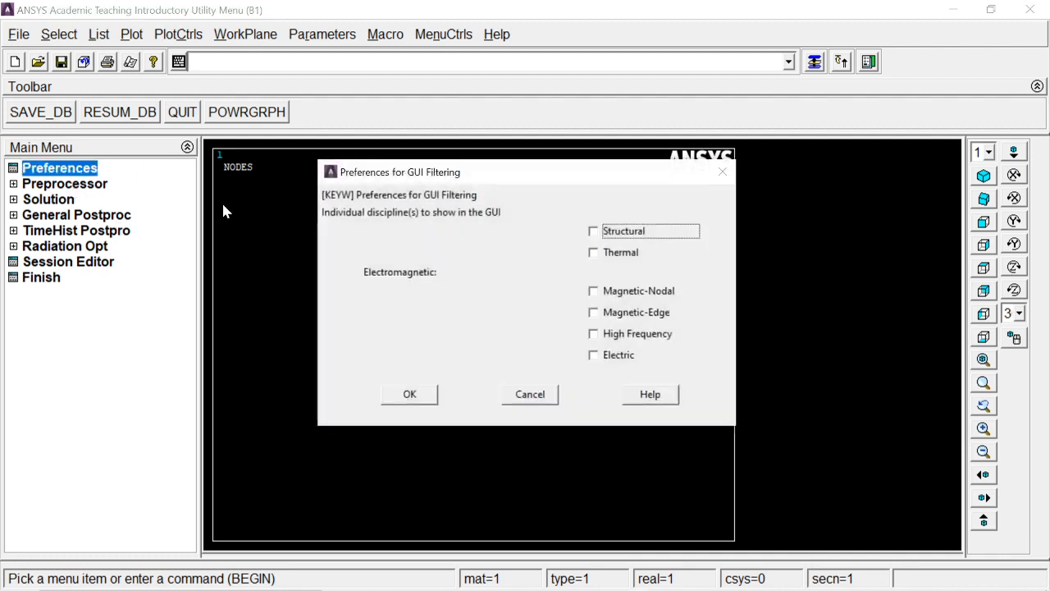
click(593, 232)
click(427, 392)
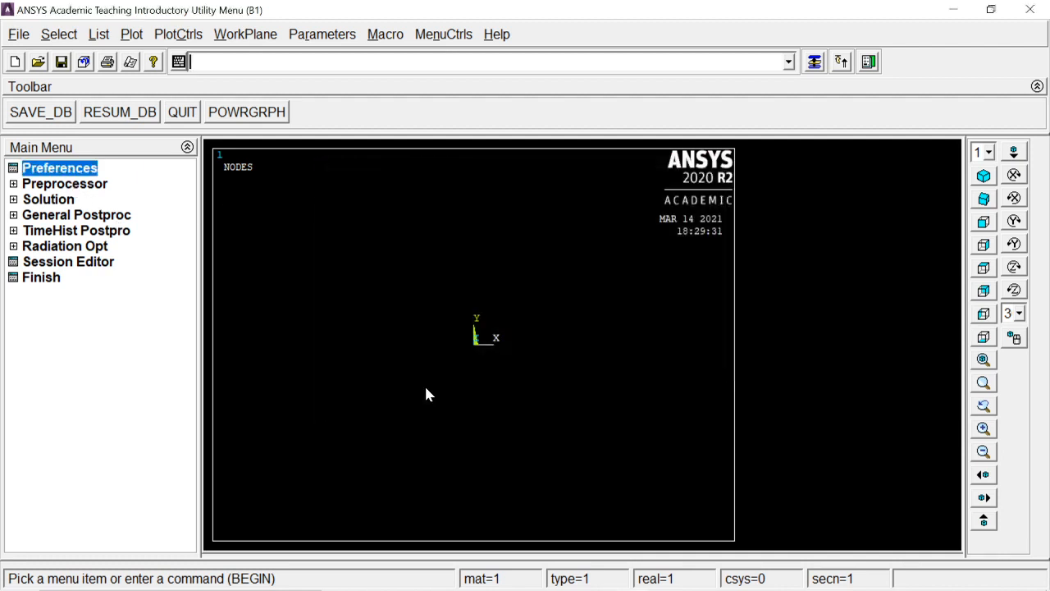
Step: Add the Beam 2 node 188 element type with reference number 1
click(85, 188)
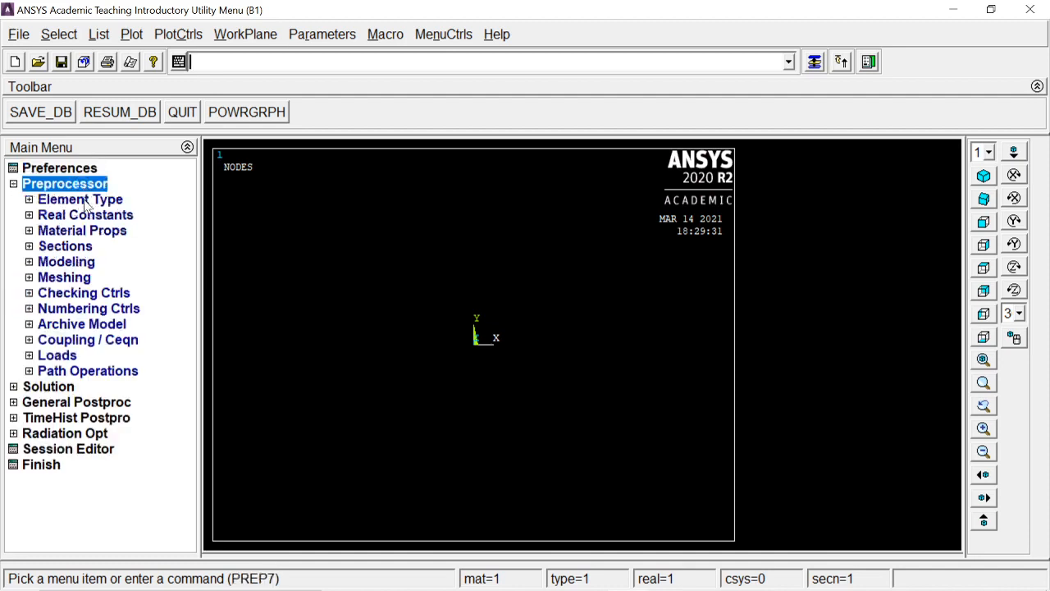
click(85, 204)
click(90, 216)
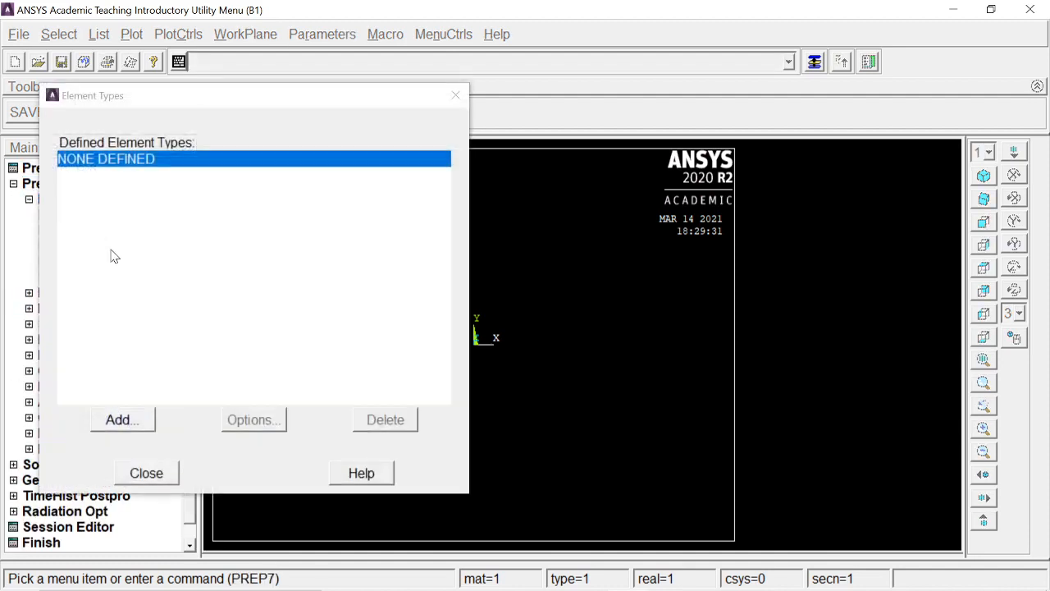
click(114, 420)
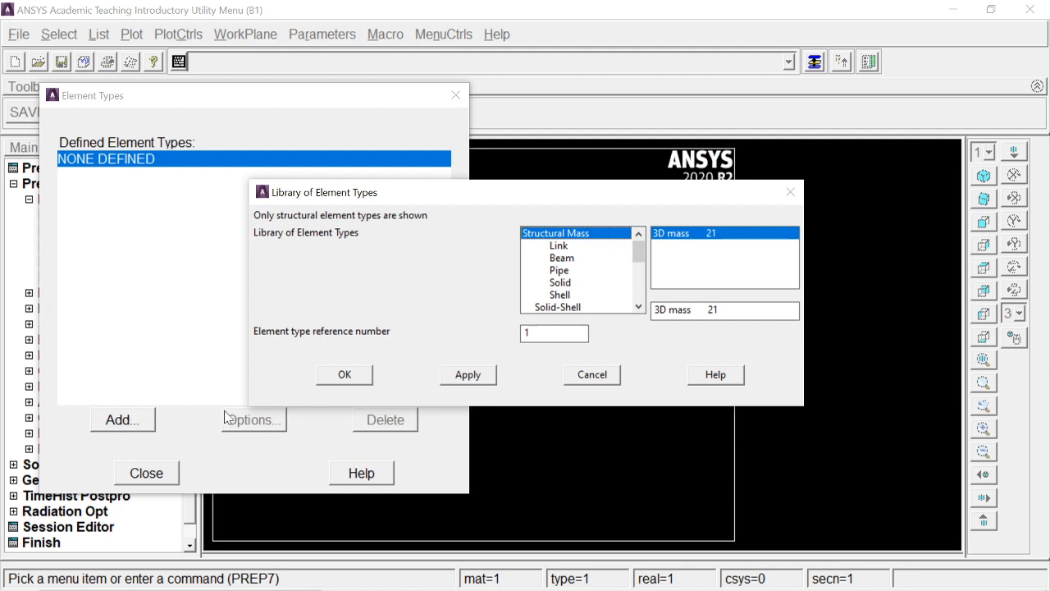
click(564, 258)
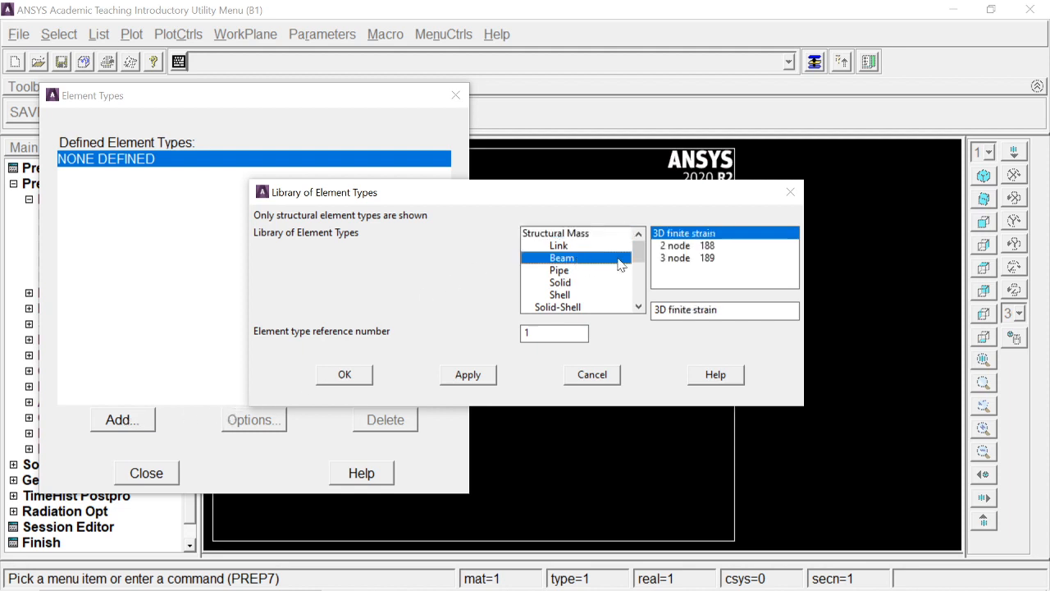
click(675, 247)
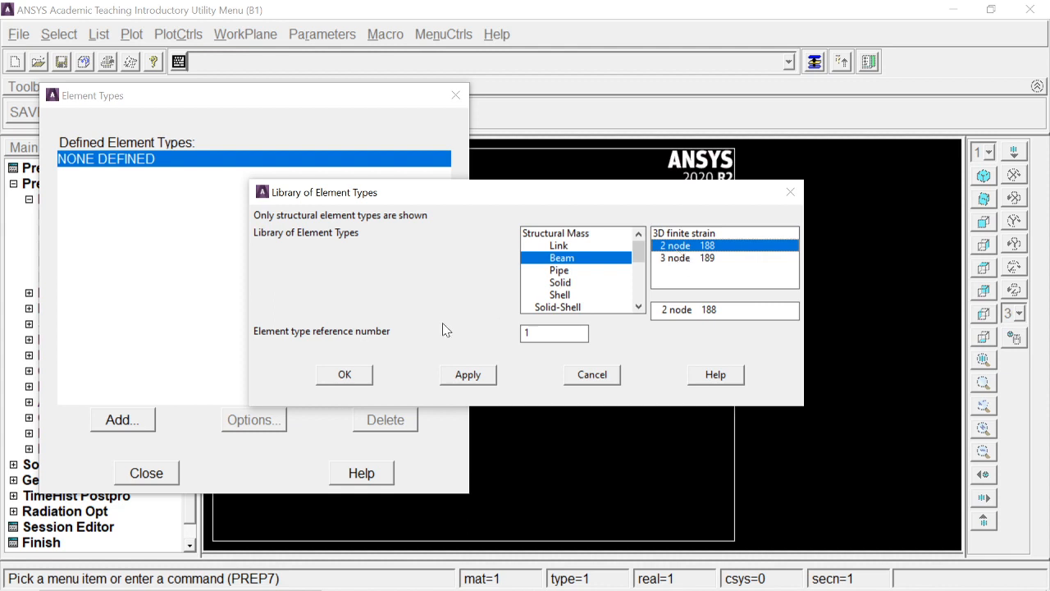
click(345, 374)
click(150, 474)
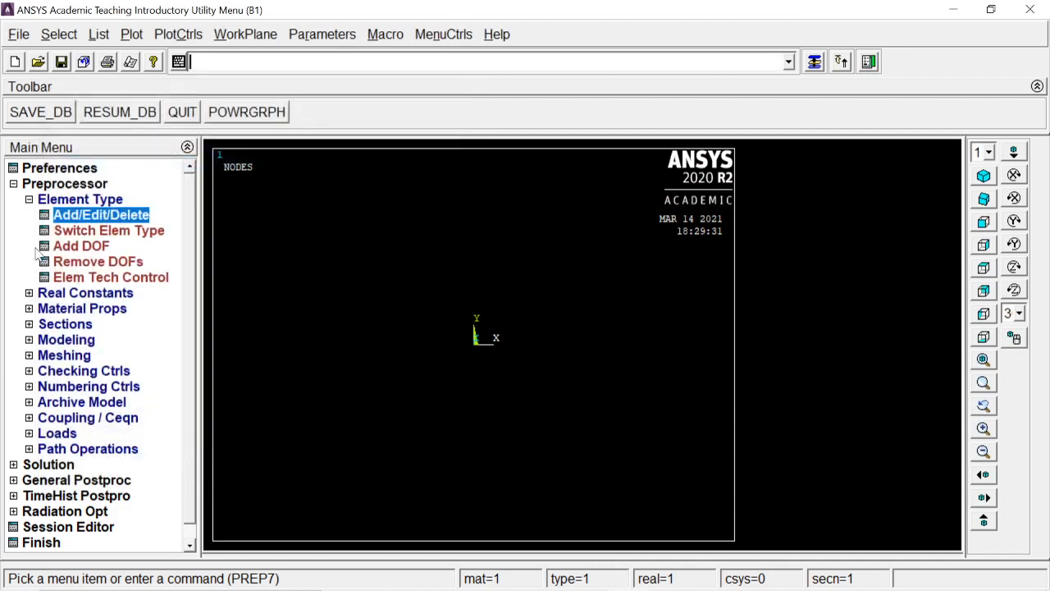
click(69, 201)
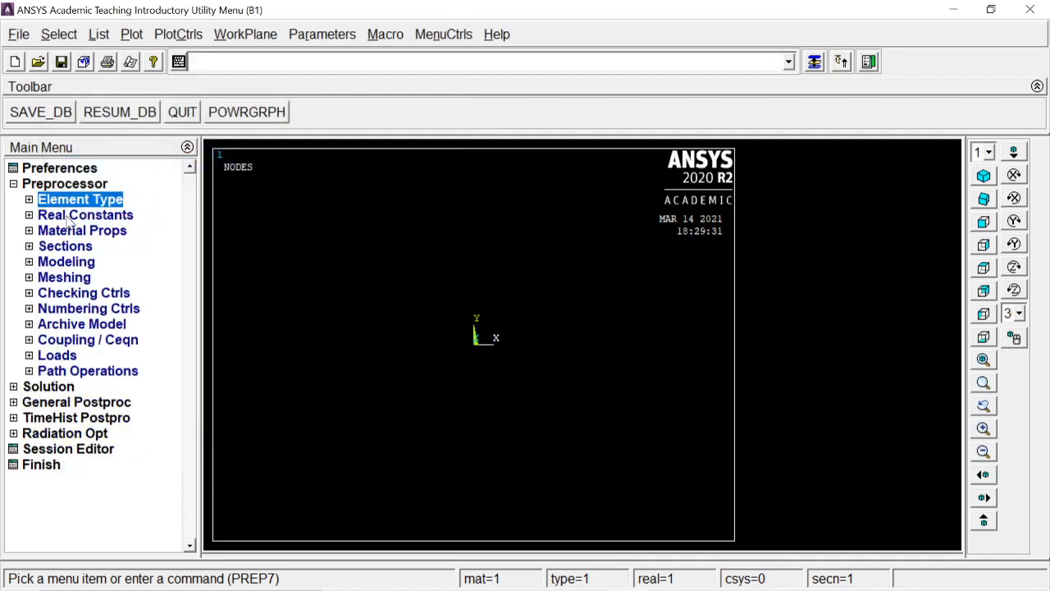
Step: Open the structural linear elastic isotropic properties for material model number 1
click(72, 233)
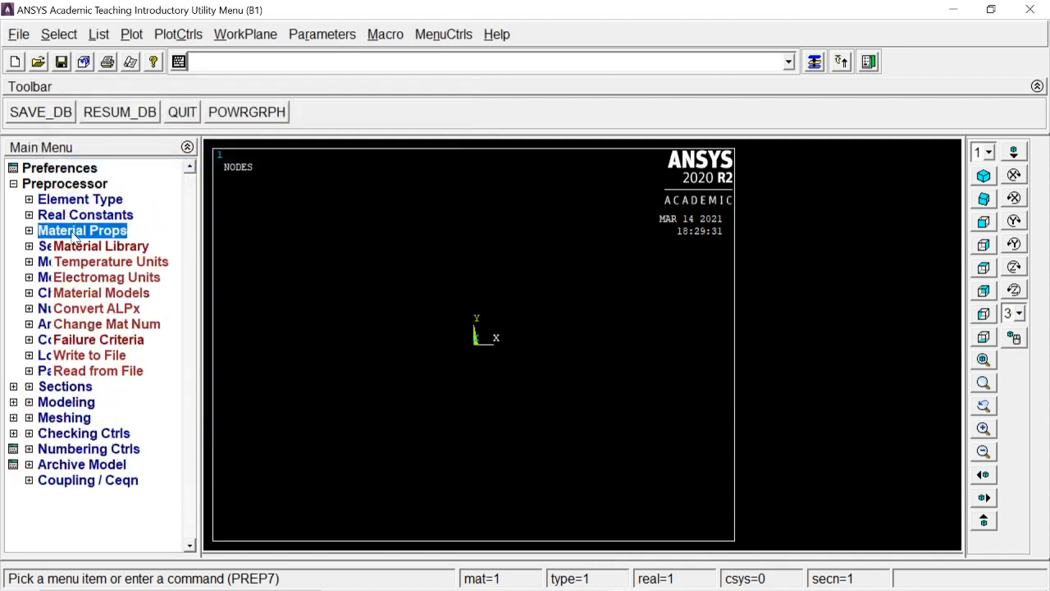
click(76, 293)
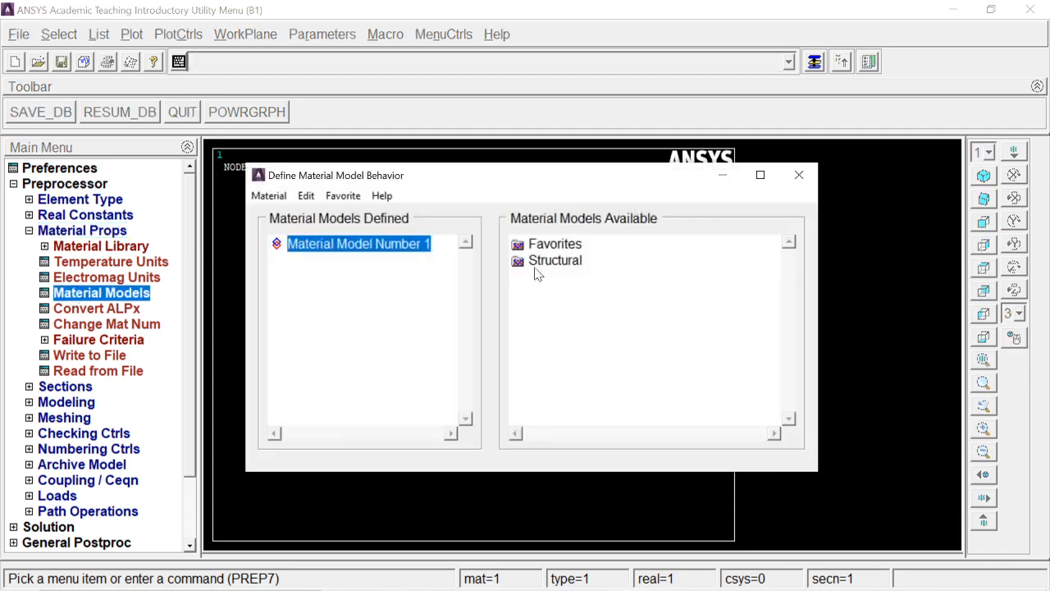
double_click(555, 260)
double_click(571, 277)
double_click(596, 293)
click(629, 310)
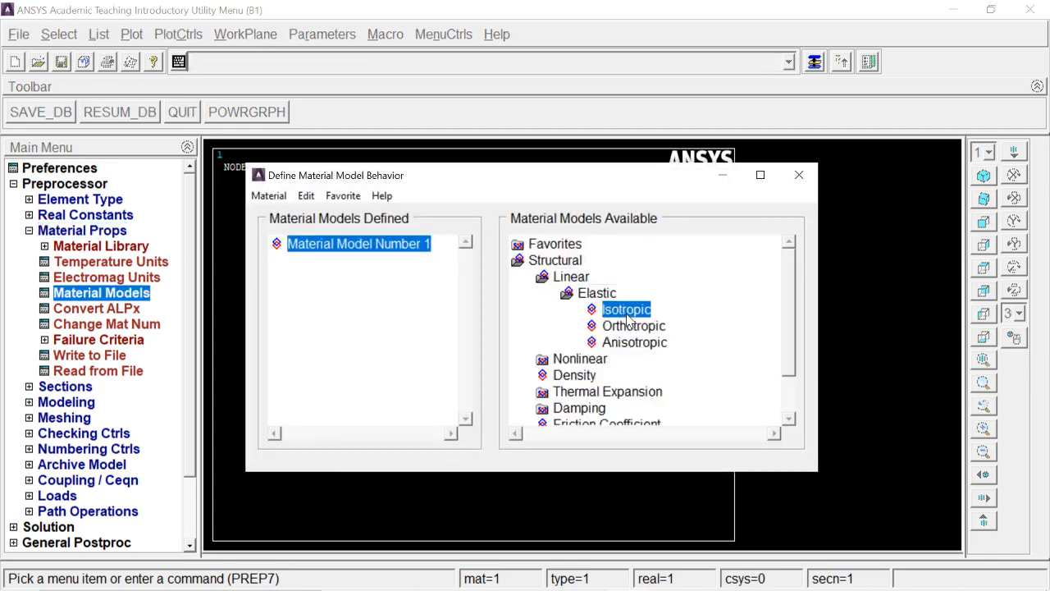
double_click(626, 314)
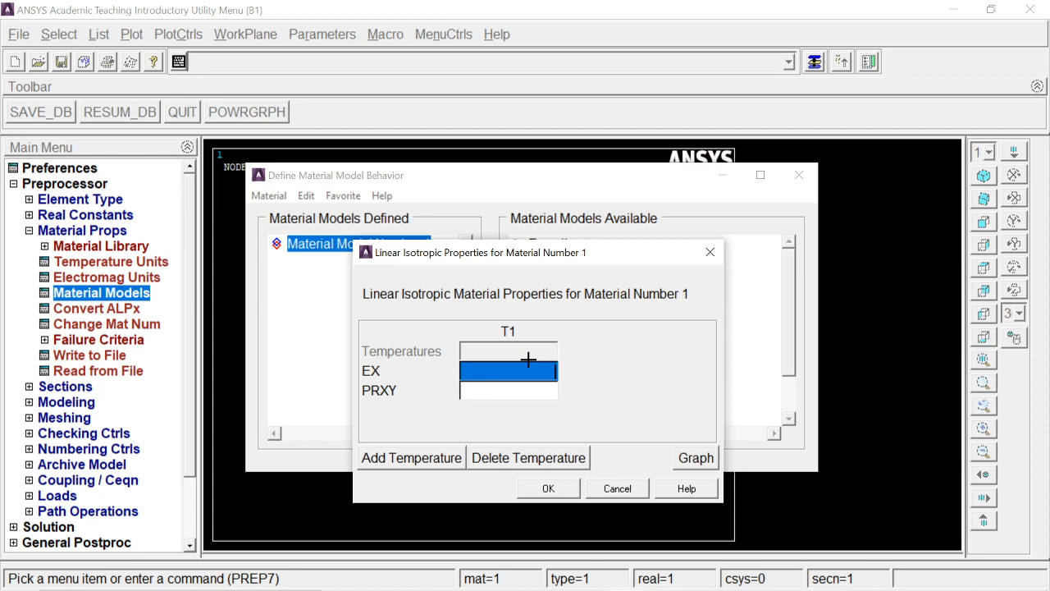
Step: Set EX to 2e5 and PRXY to .3 for the isotropic material, and exit the material model definition
text(2e5)
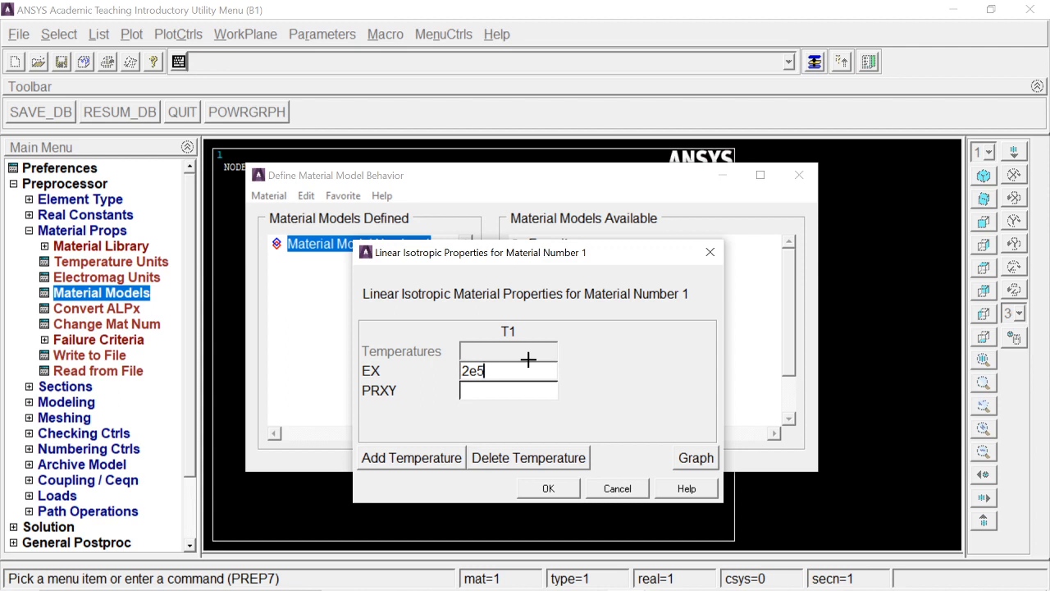
key(Tab)
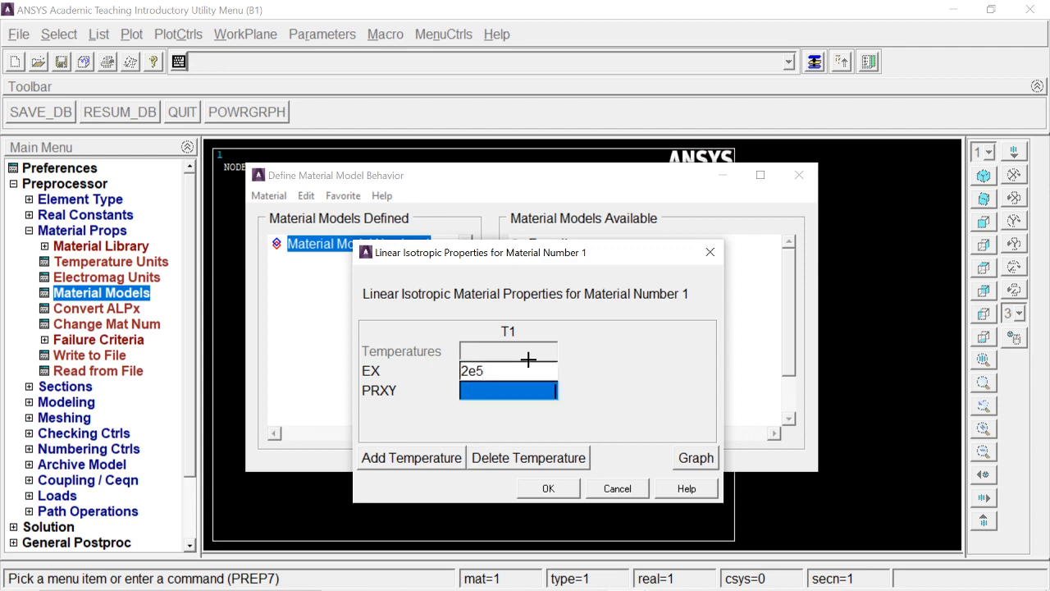
text(.3)
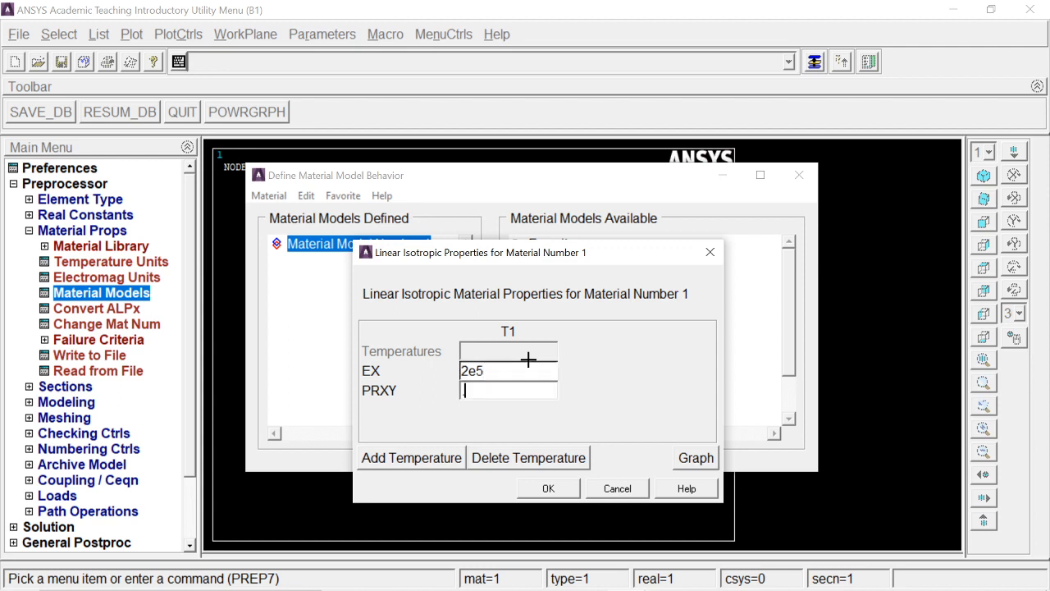
click(548, 488)
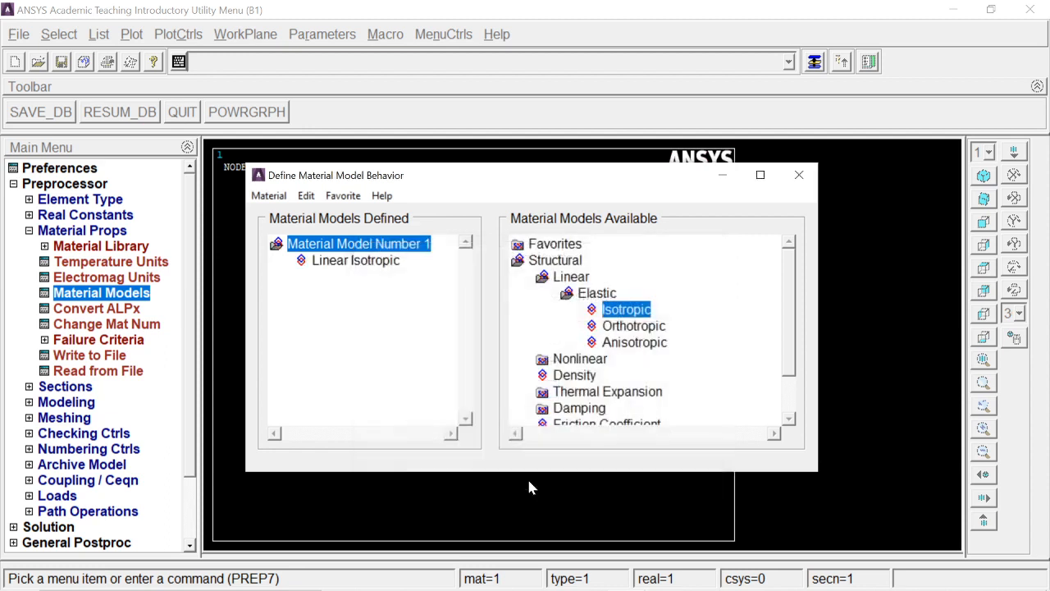
click(95, 236)
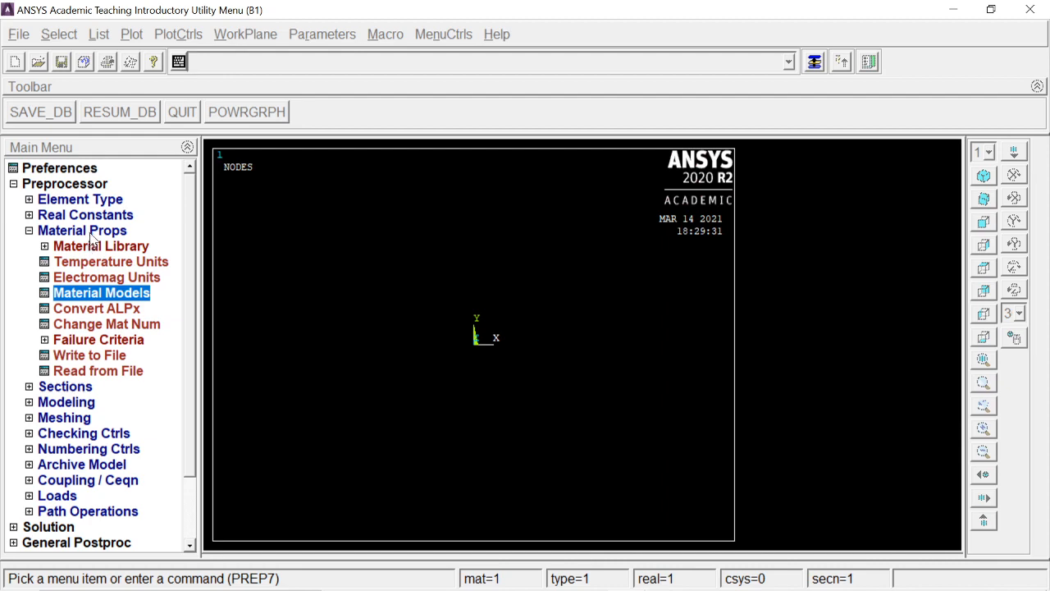
click(814, 59)
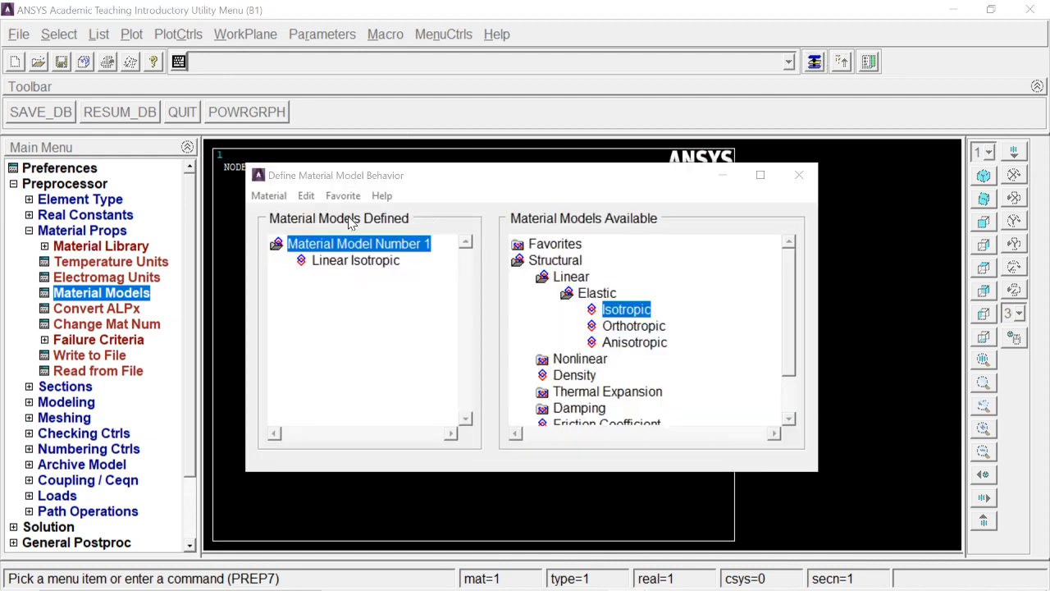
click(268, 196)
click(276, 232)
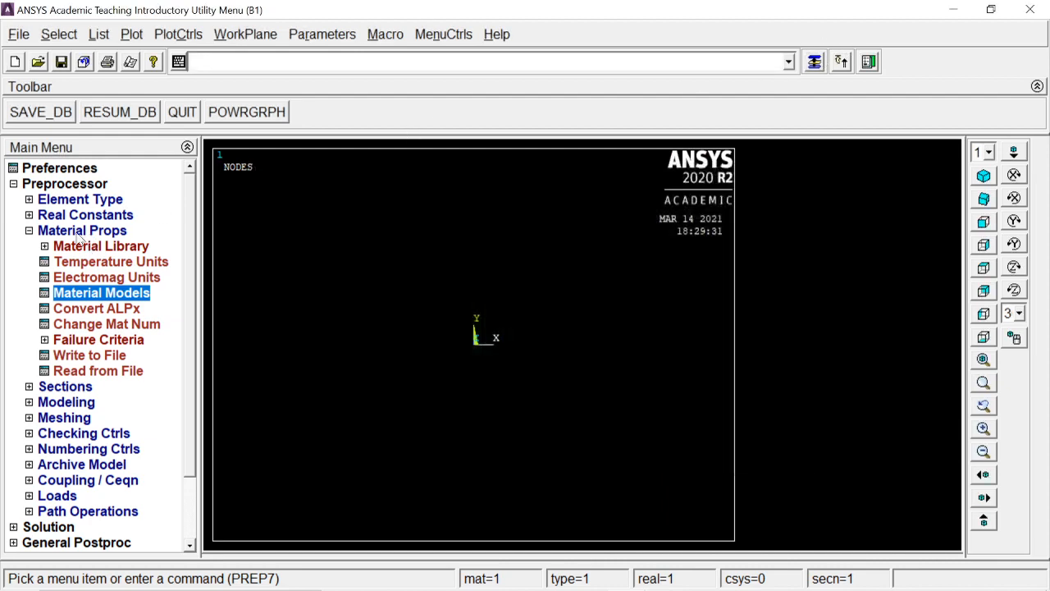
click(82, 233)
Step: Start a common beam section with ID 1, name it sq1, and choose the solid rectangular sub-type
click(71, 248)
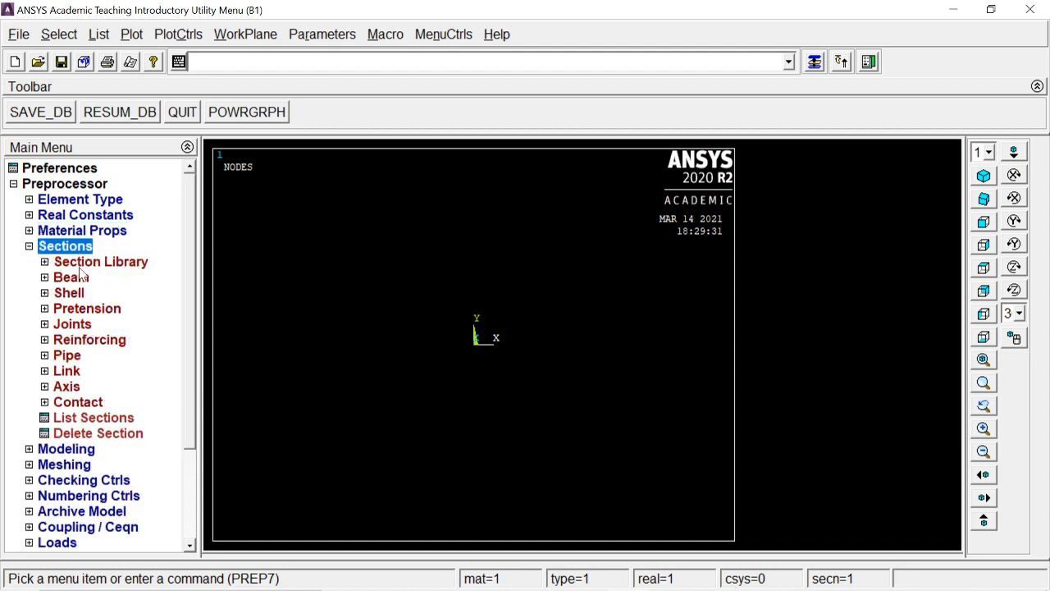
click(73, 278)
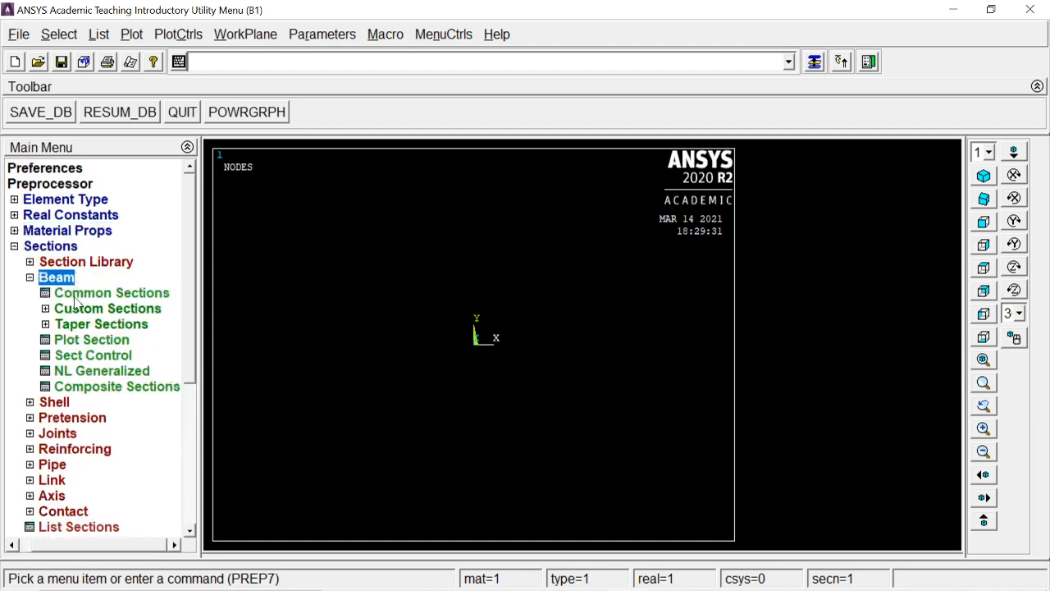
click(79, 297)
drag(873, 17, 669, 69)
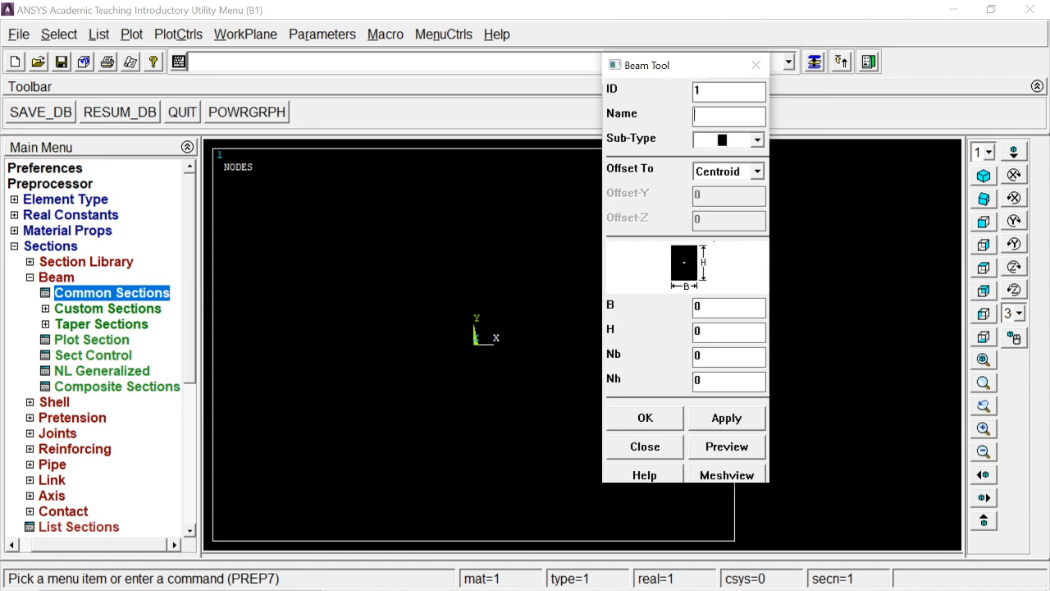
click(710, 113)
text(sq1)
click(705, 141)
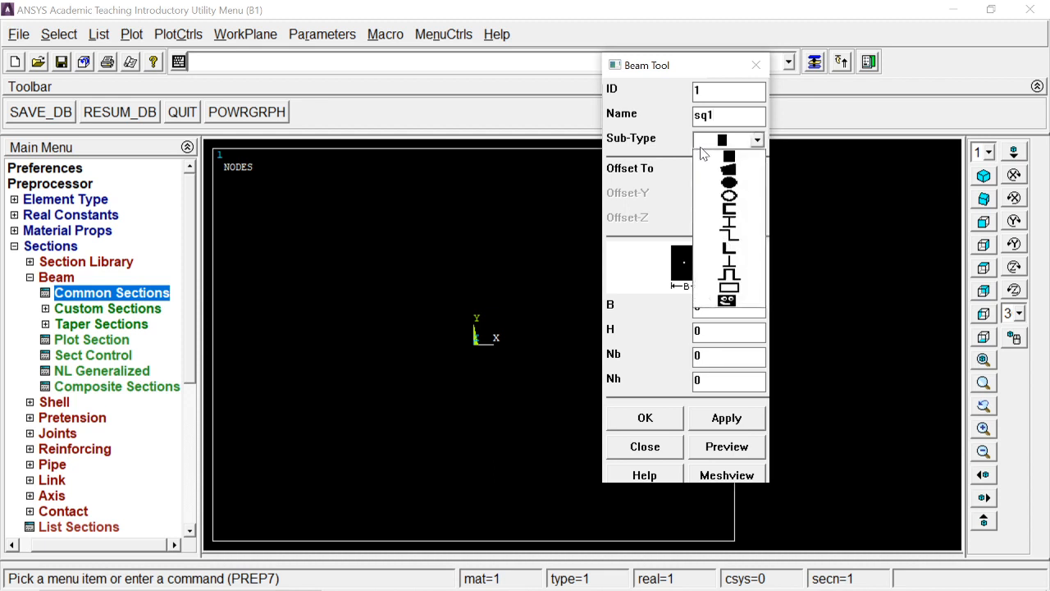
click(714, 158)
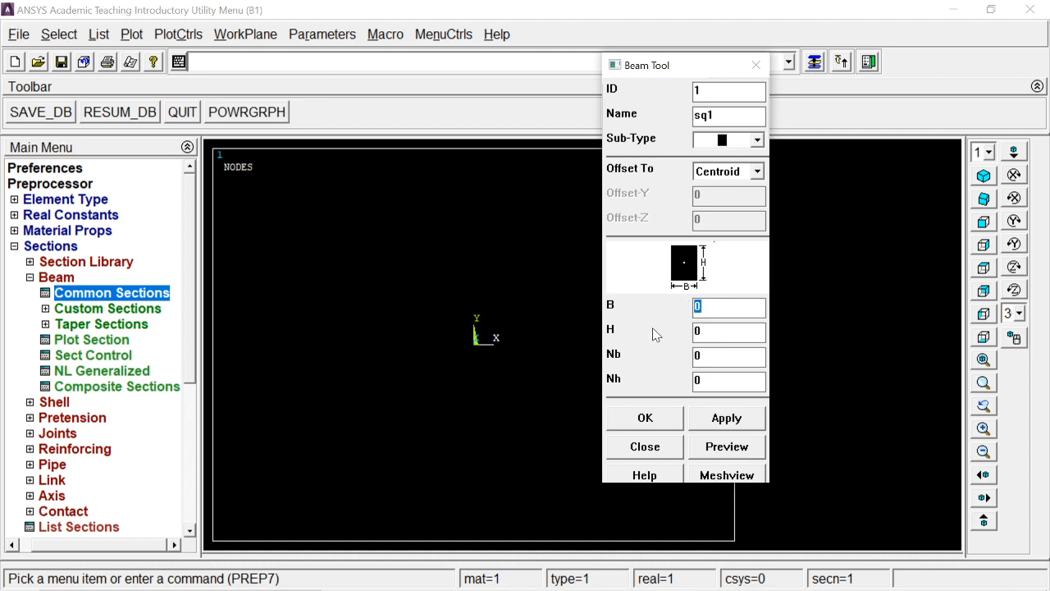
Step: Size the sq1 section as a square with 125 mm sides and accept it
text(125)
key(Tab)
text(12)
click(645, 418)
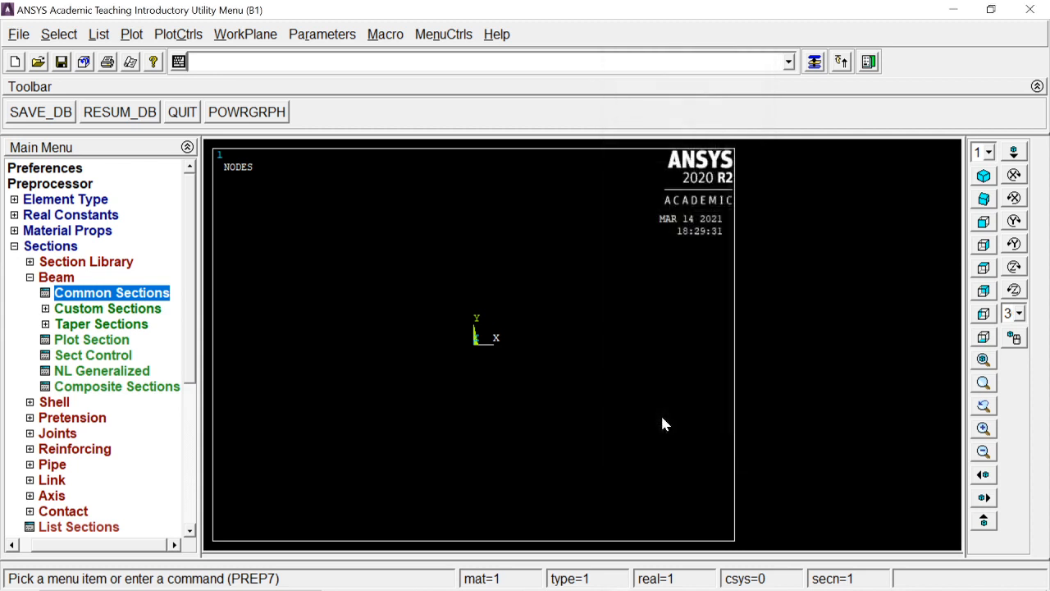
click(59, 279)
click(63, 250)
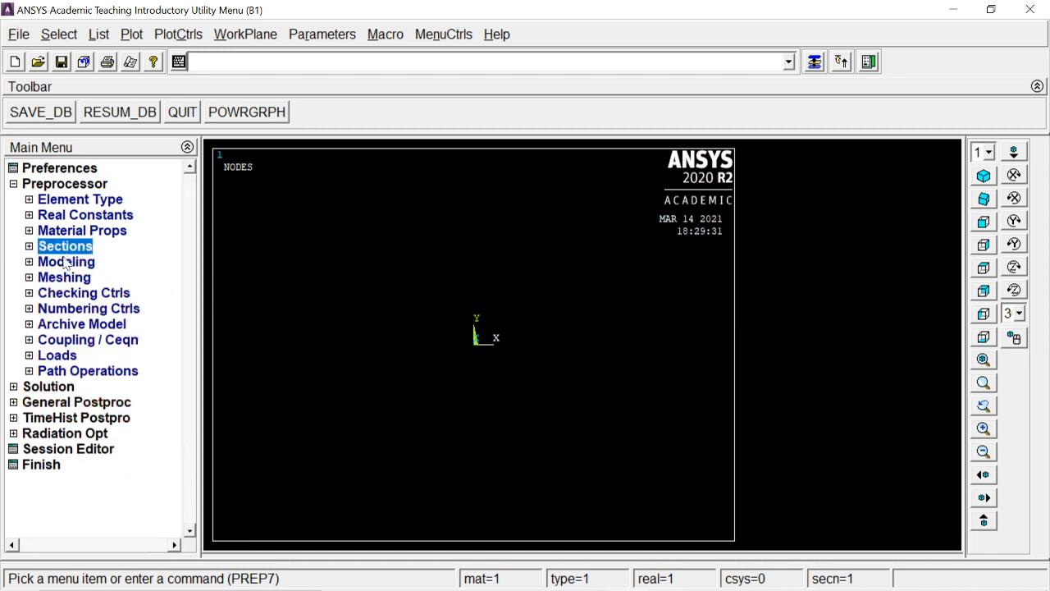
Step: Open the creation of keypoints in the active coordinate system
click(66, 262)
click(73, 279)
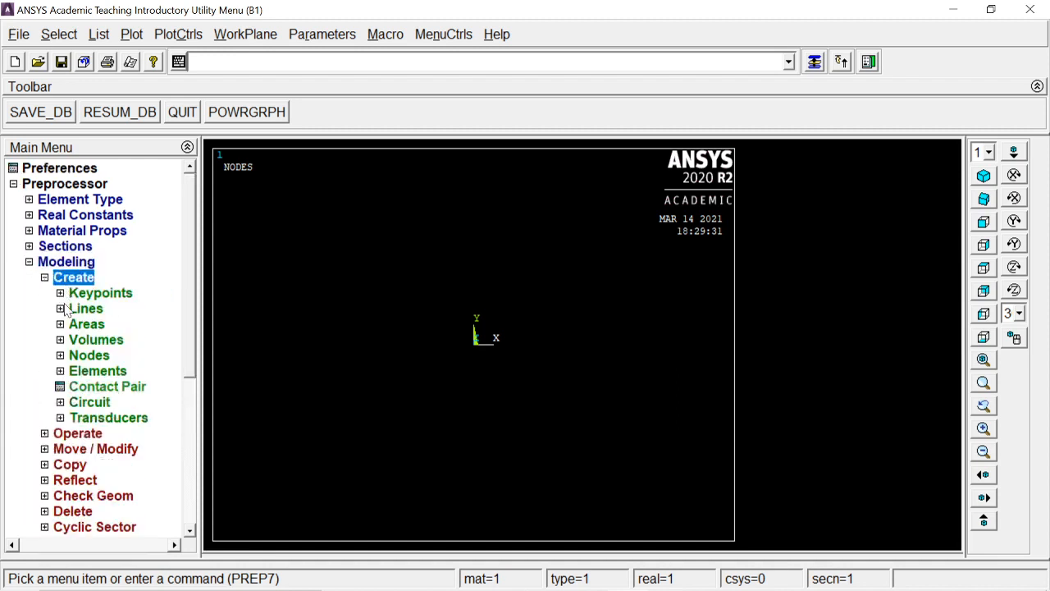
click(78, 293)
click(86, 326)
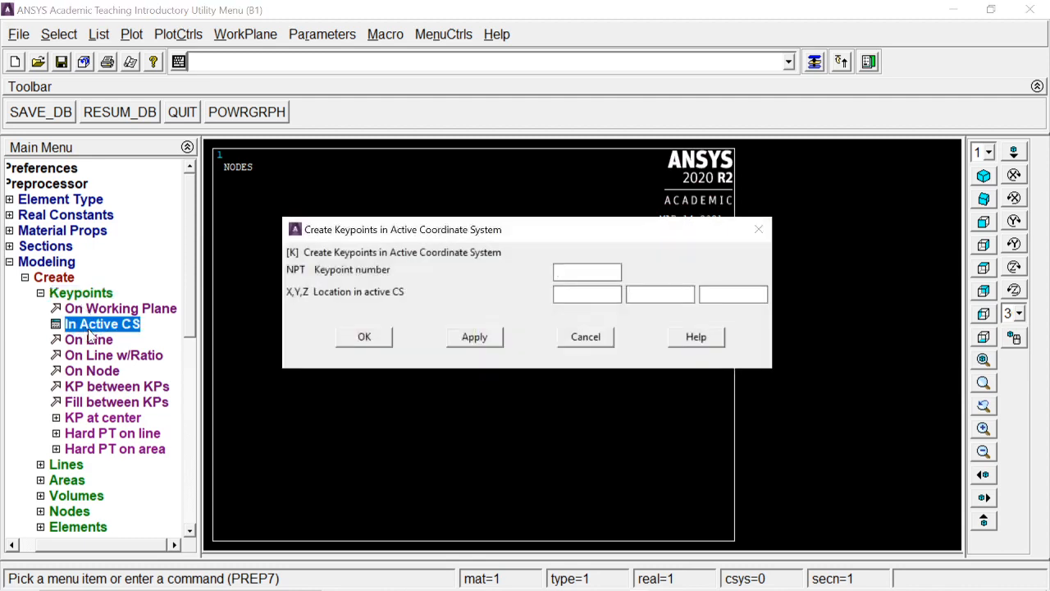
Step: Switch to the Google Slides presentation and check the segment lengths between beam points A, B, C and D
key(alt+Tab)
key(alt+Tab)
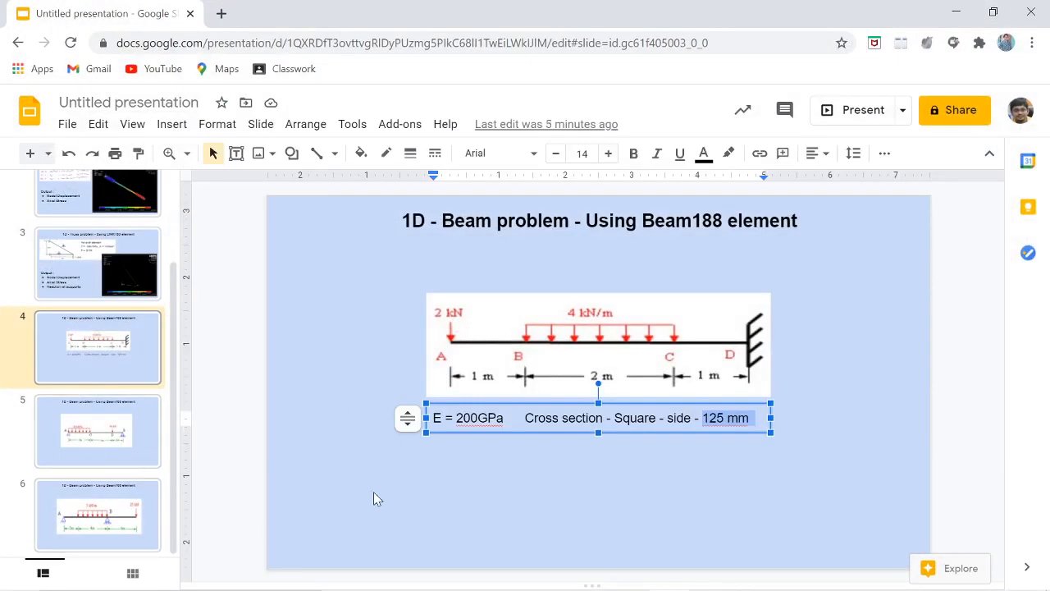
click(421, 392)
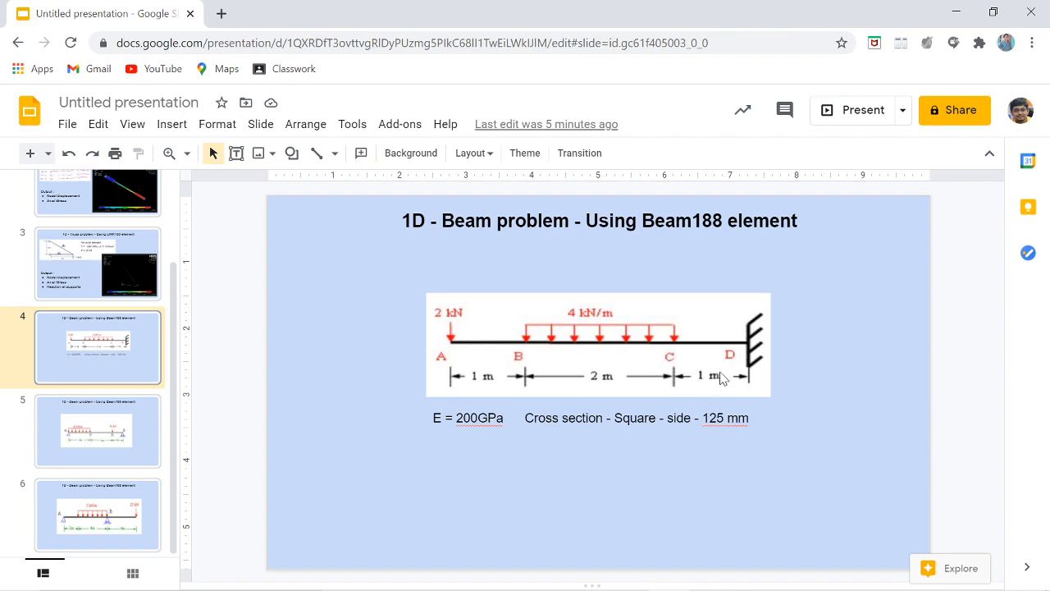
Step: Return to ANSYS and create keypoints at the origin and at X = 1000 in the active coordinate system
key(alt+Tab)
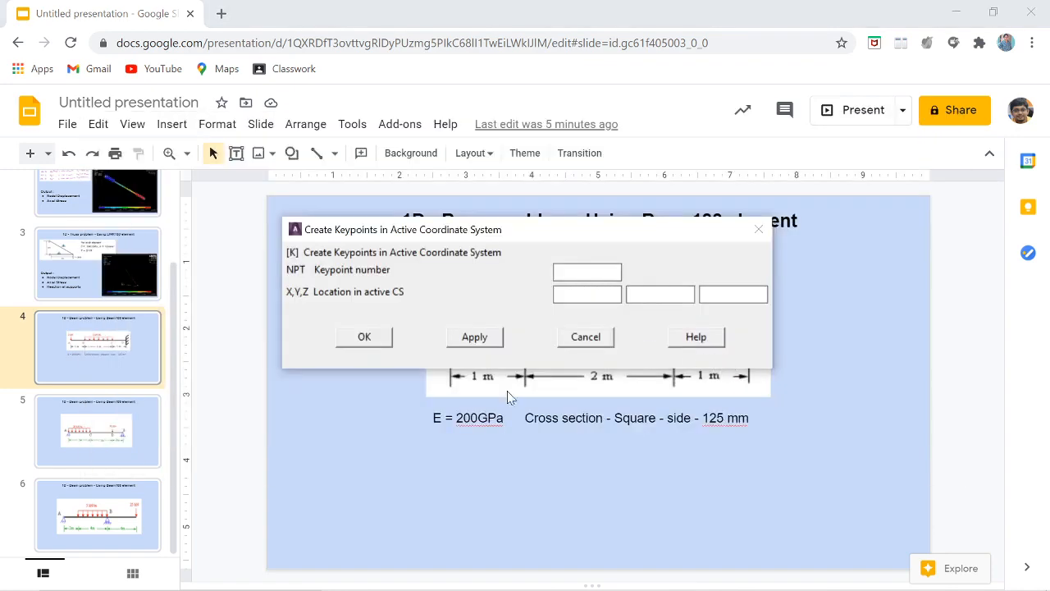
click(476, 337)
text(1000)
click(476, 338)
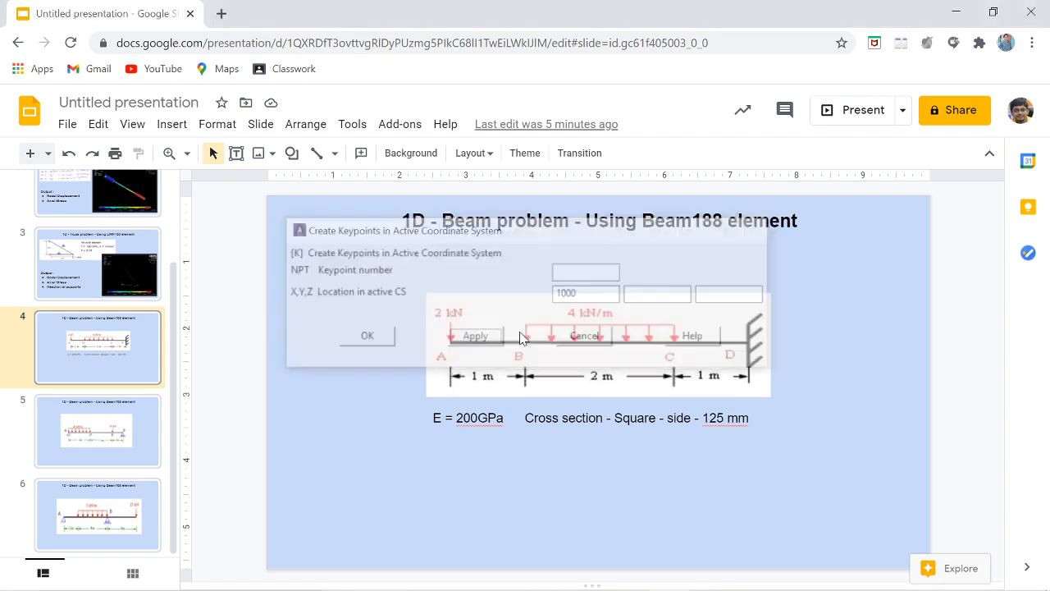
Step: Create the remaining keypoints at X = 3000 and X = 4000 and finish keypoint creation
key(Tab)
text(30)
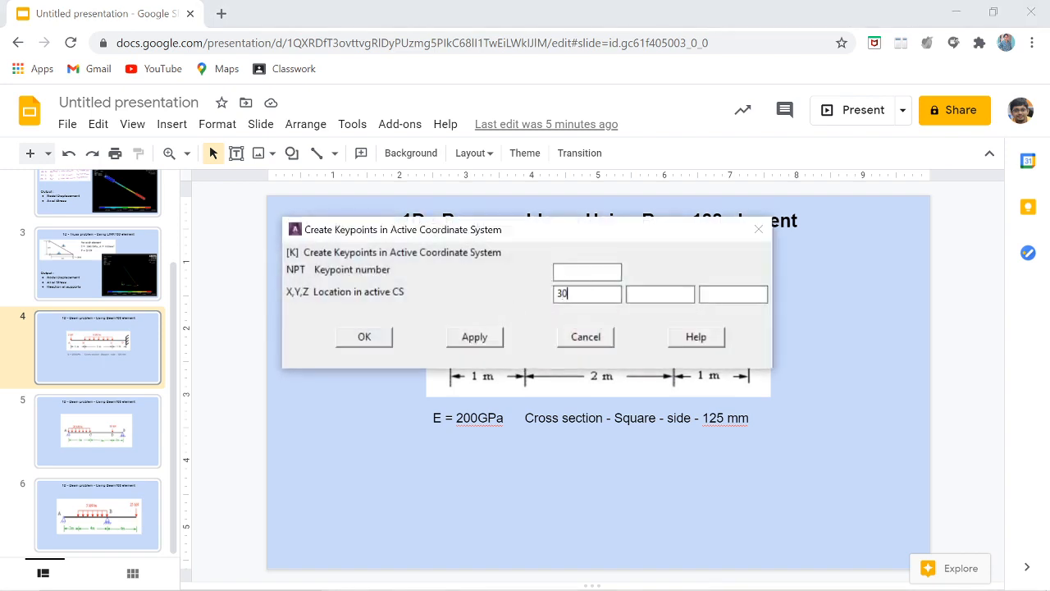
text(00)
click(476, 338)
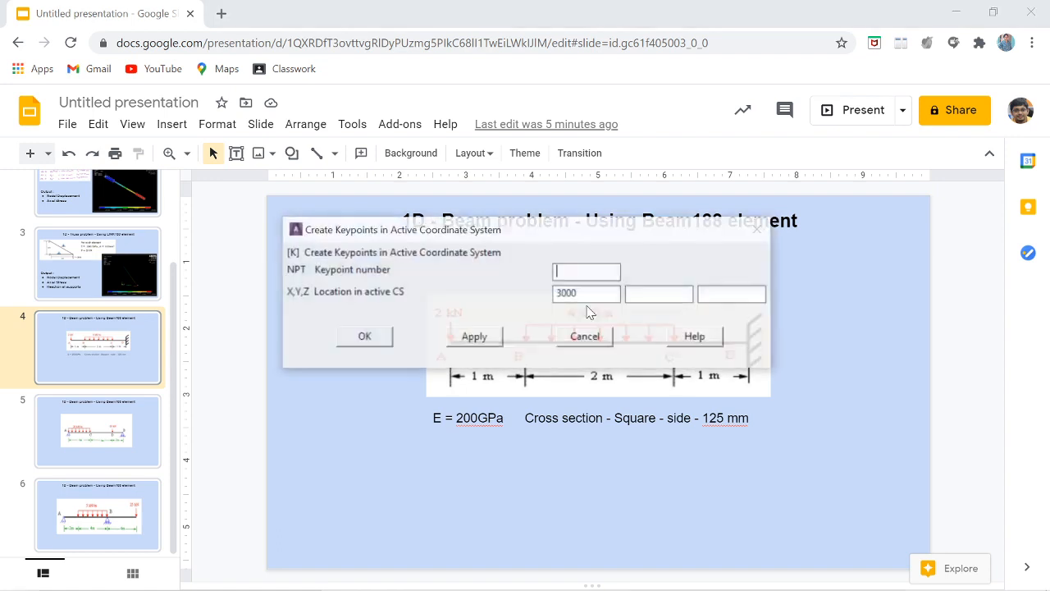
key(Tab)
text(4000)
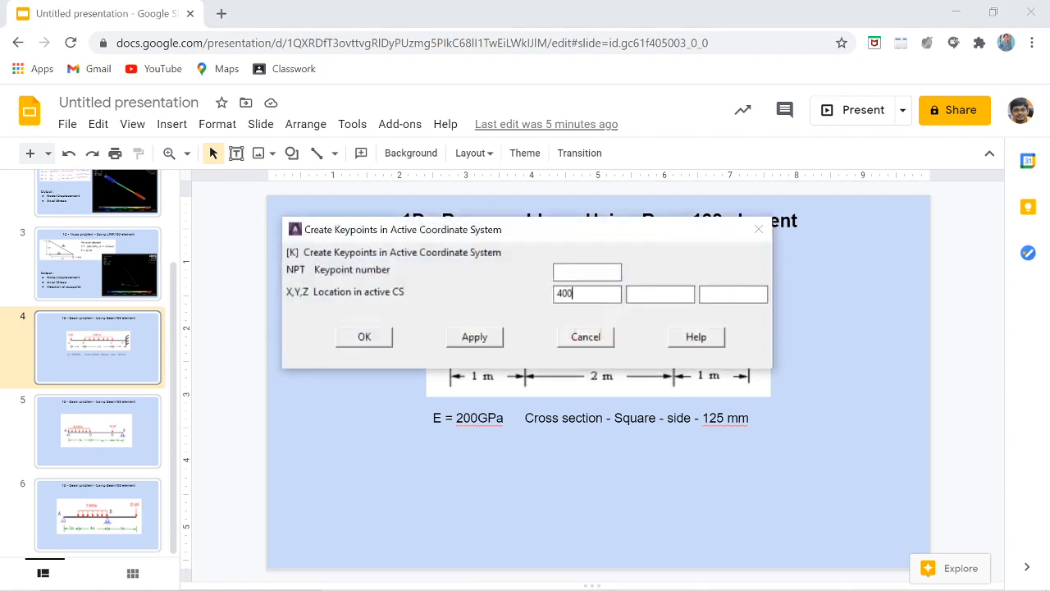
click(364, 337)
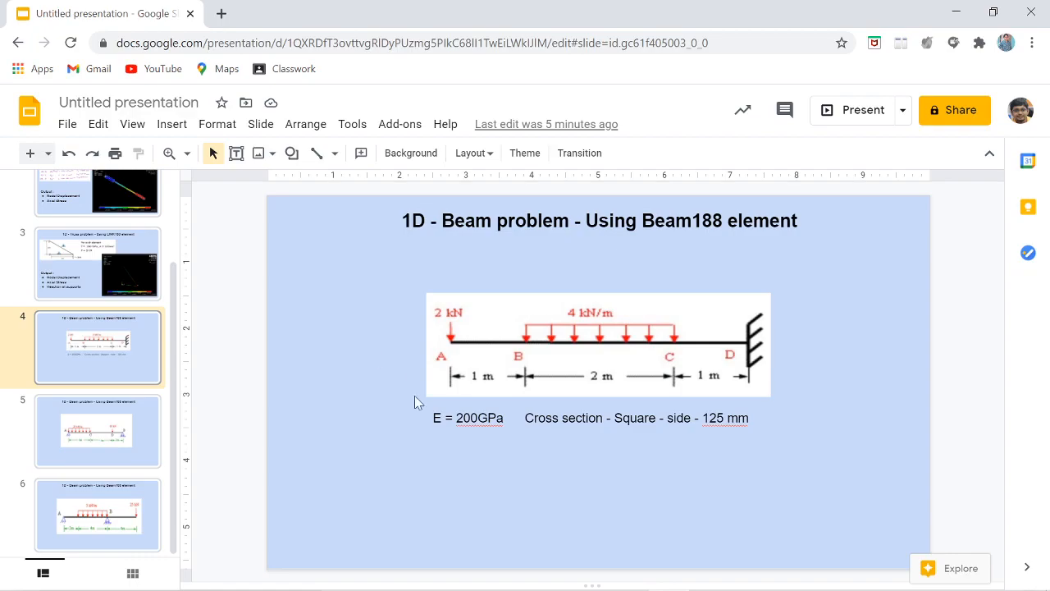
Step: Create three straight lines joining keypoints 1 to 2, 2 to 3, and 3 to 4
key(alt+Tab)
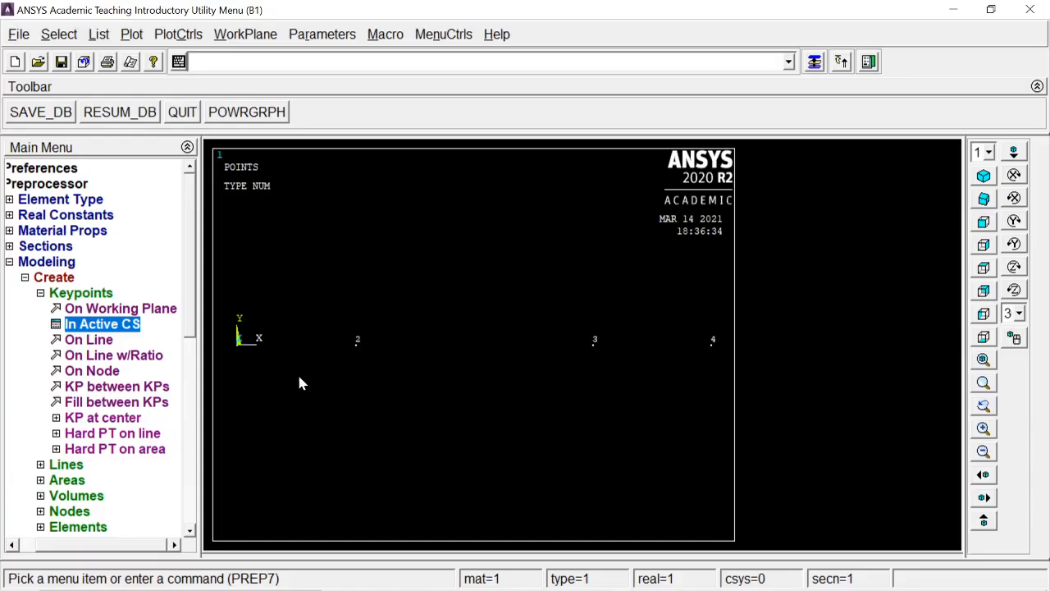
click(68, 293)
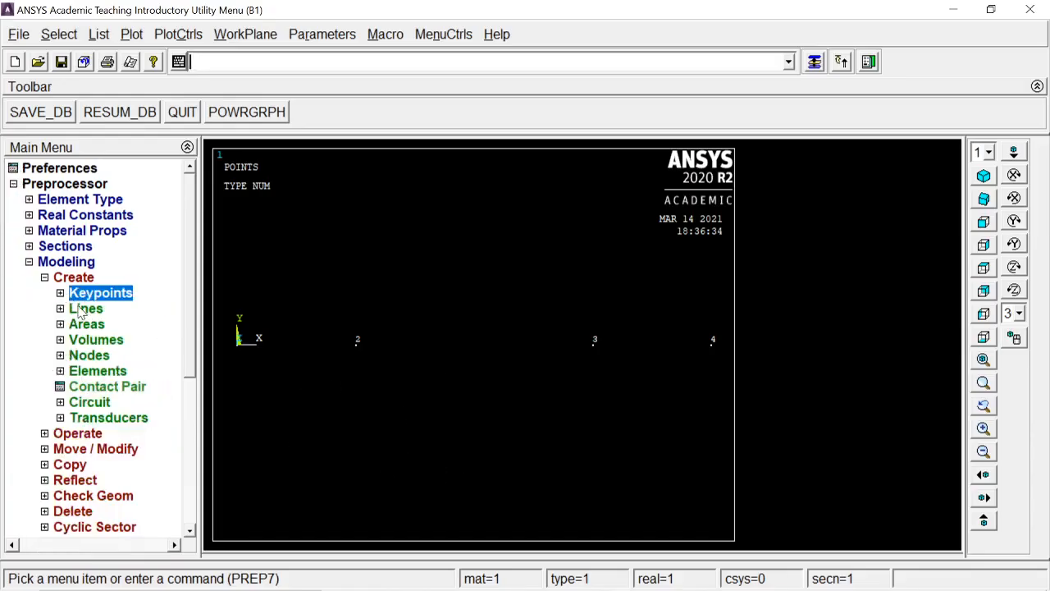
click(85, 308)
click(92, 322)
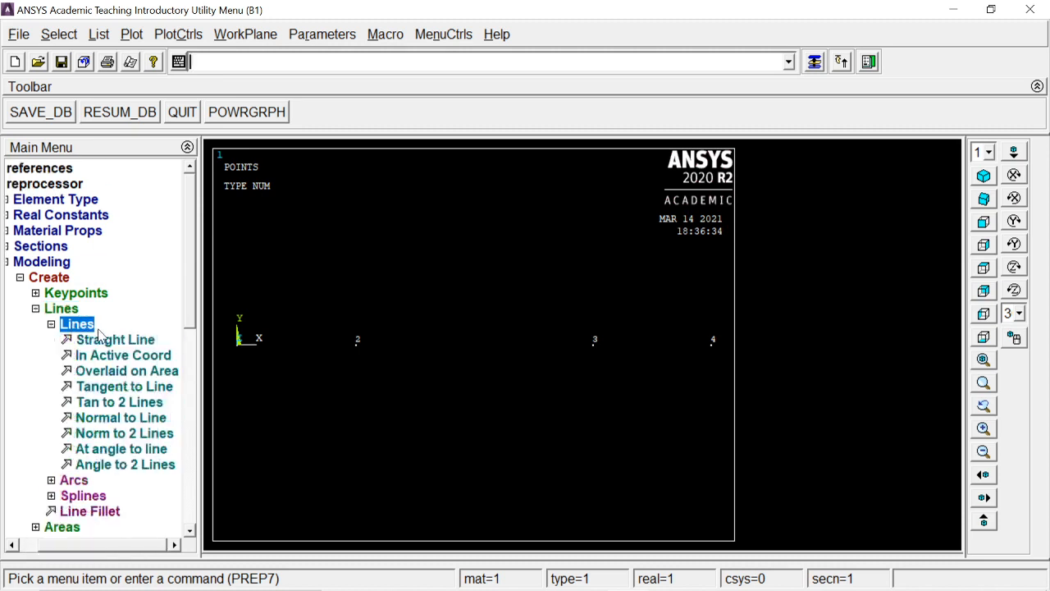
click(100, 341)
click(255, 376)
click(367, 417)
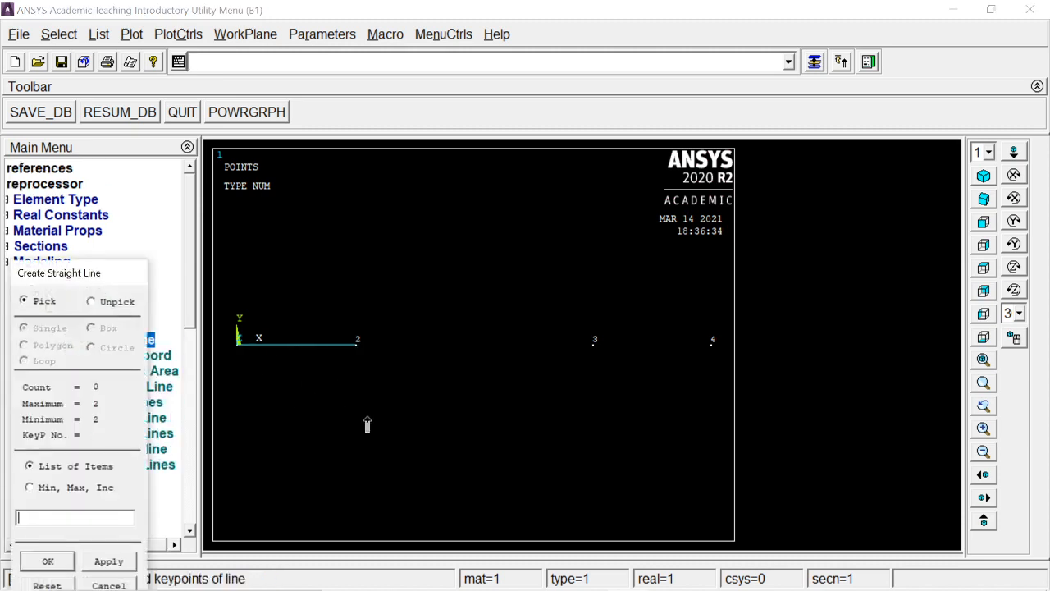
click(367, 380)
click(566, 402)
click(592, 396)
click(681, 400)
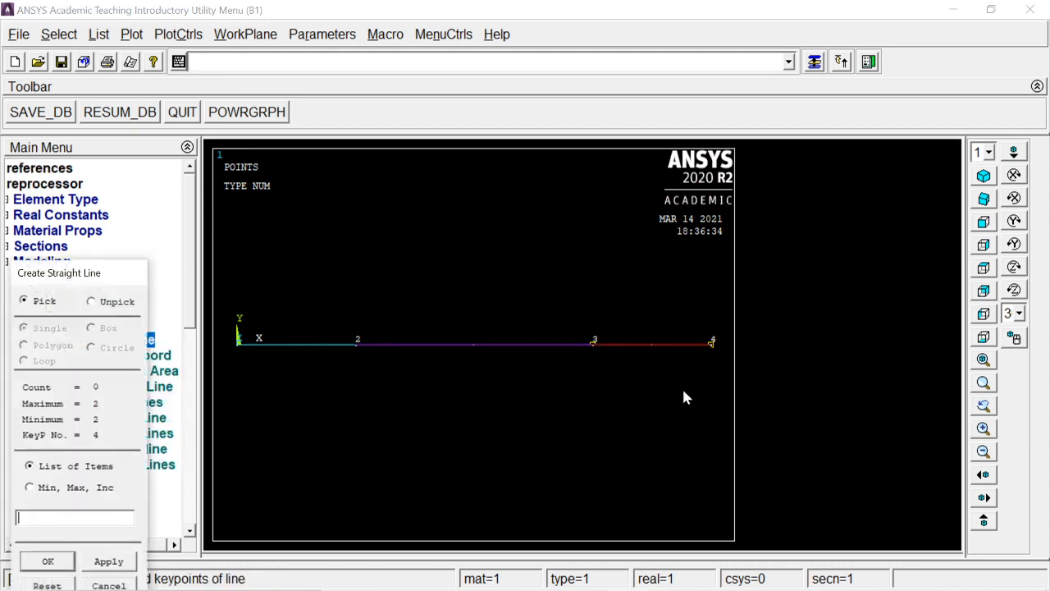
Step: Check the beam diagram in Google Slides, return to ANSYS and end the straight-line creation
key(alt+Tab)
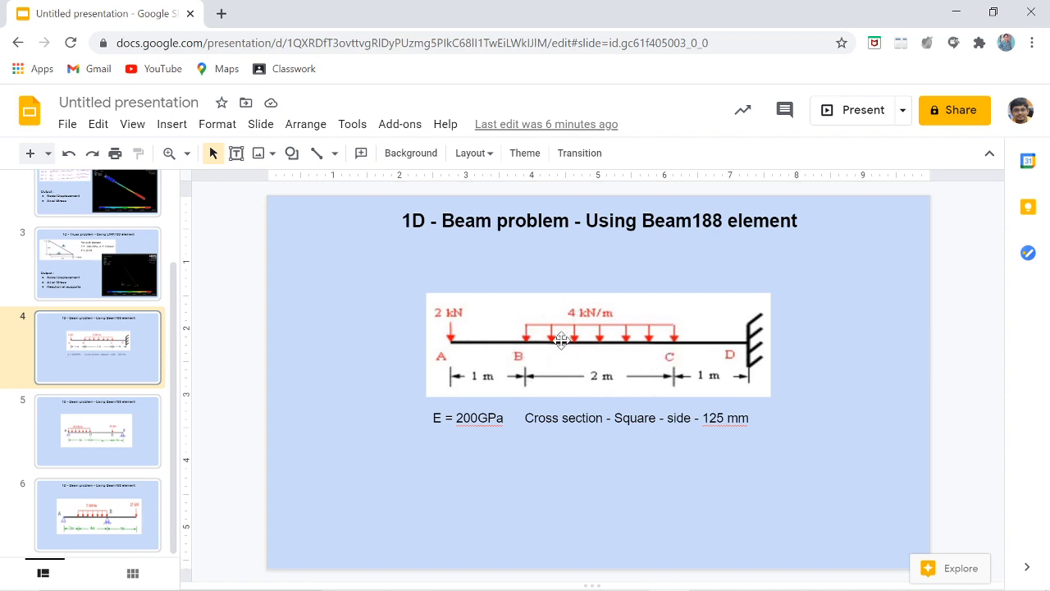
key(alt+Tab)
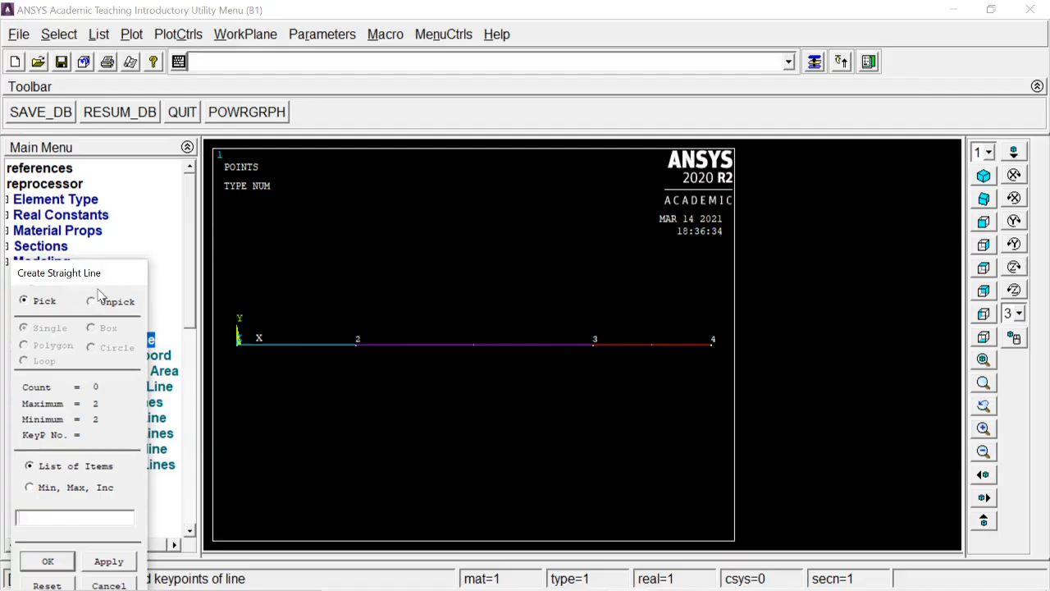
drag(105, 274, 156, 188)
click(163, 500)
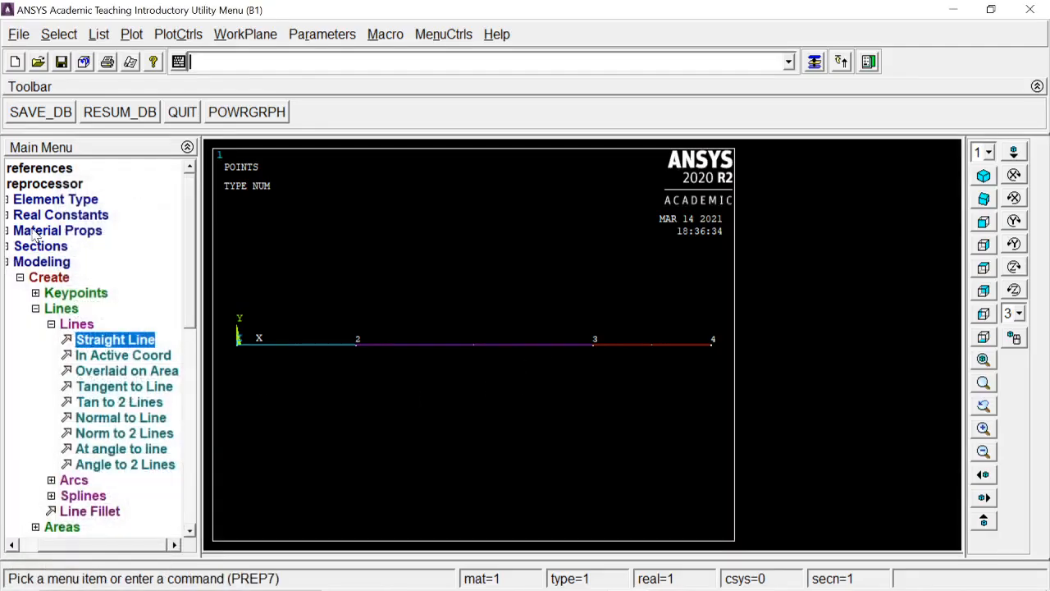
Step: Leave the modeling commands, dismiss the browser notification and open the MeshTool
click(53, 281)
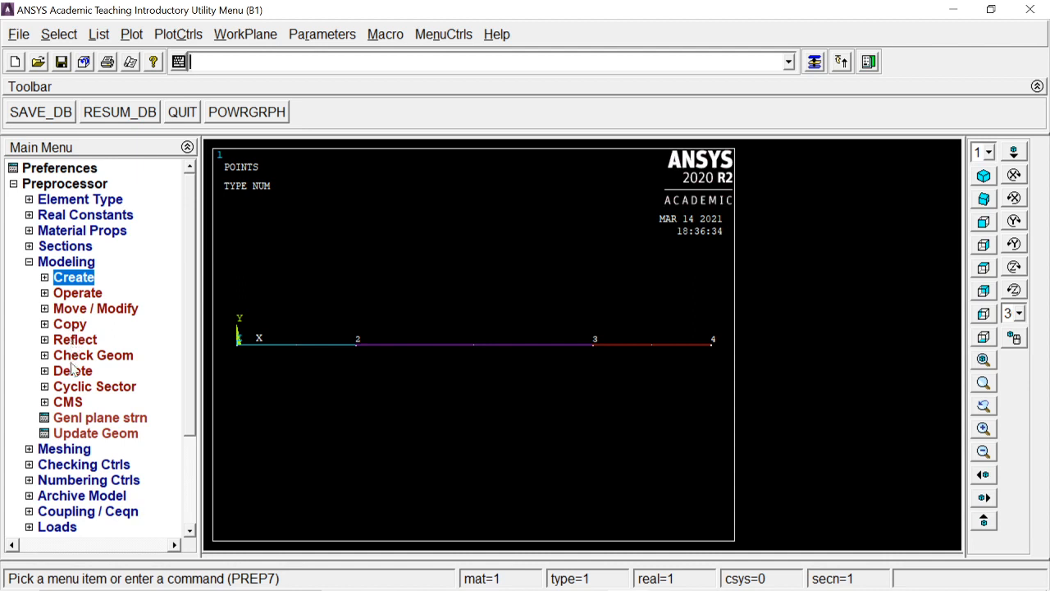
click(64, 448)
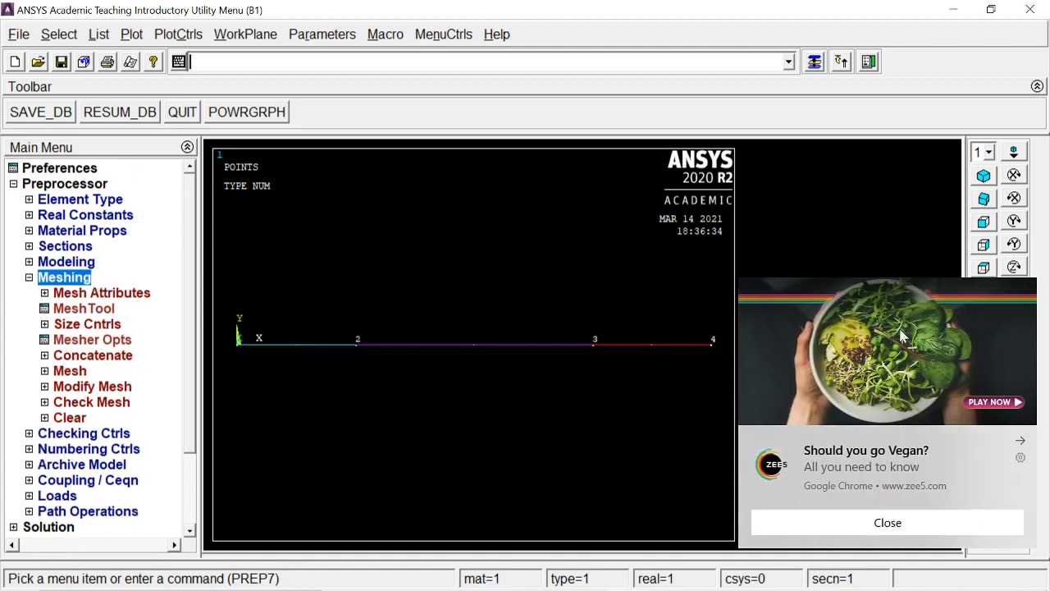
click(1020, 440)
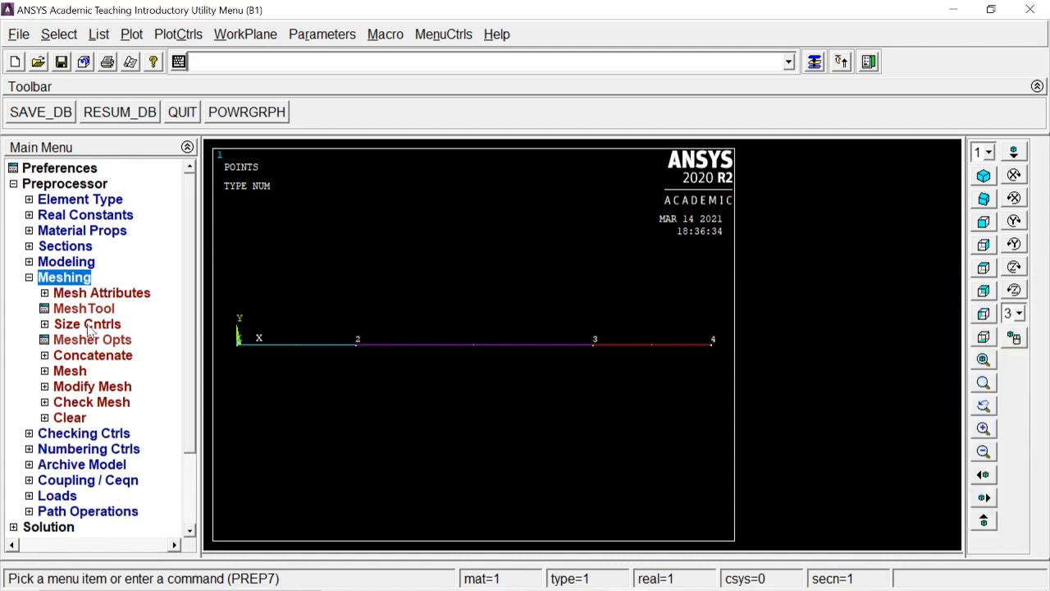
click(84, 309)
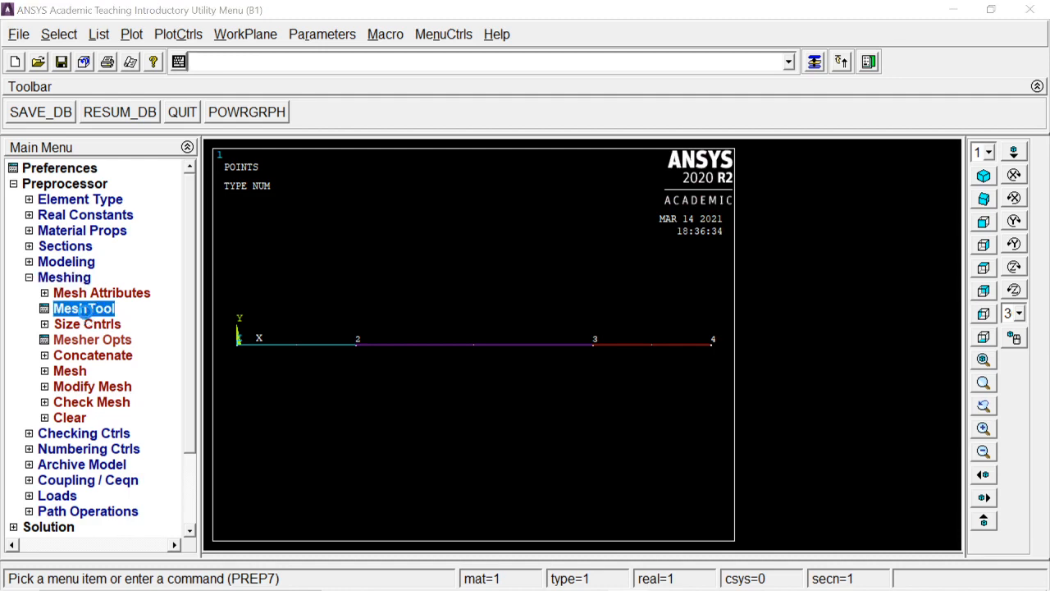
drag(933, 57, 936, 30)
Step: Assign material 1, element type BEAM188 and section sq1 to all three beam lines as line attributes
click(923, 76)
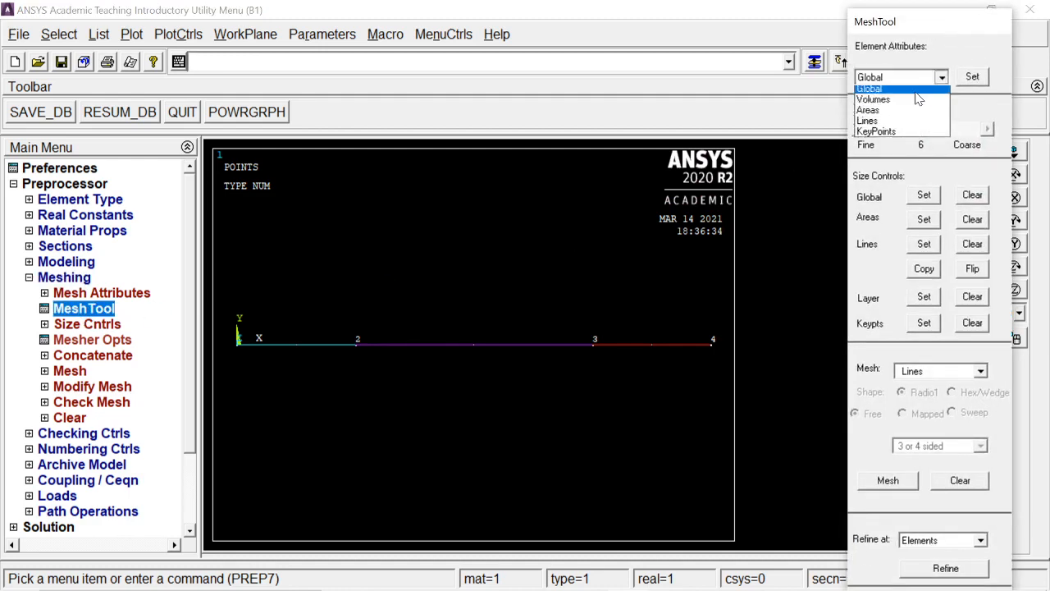
click(902, 122)
click(974, 80)
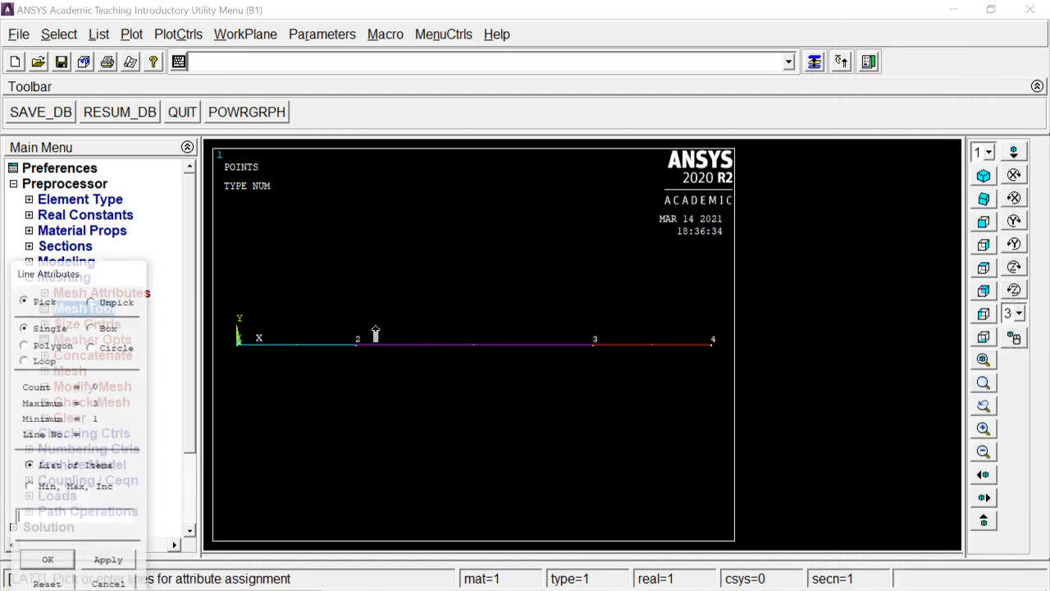
click(352, 364)
click(426, 371)
click(612, 371)
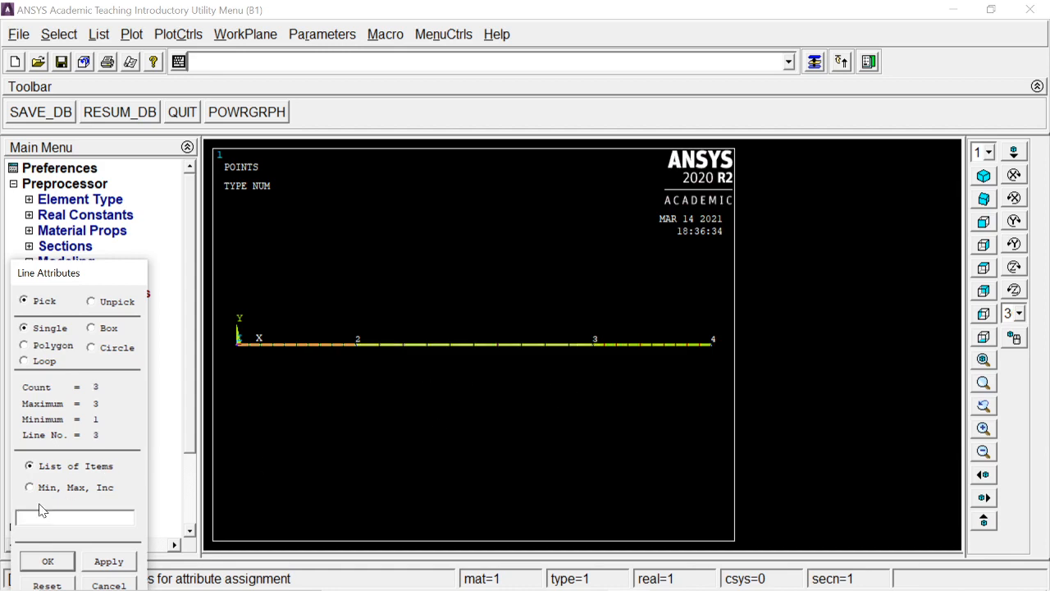
click(48, 561)
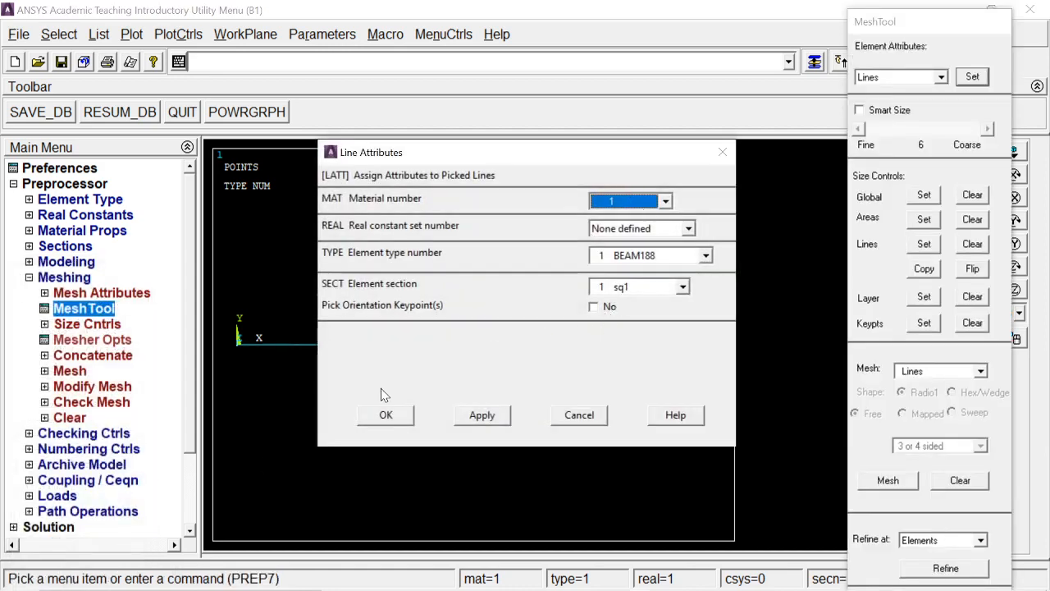
click(388, 414)
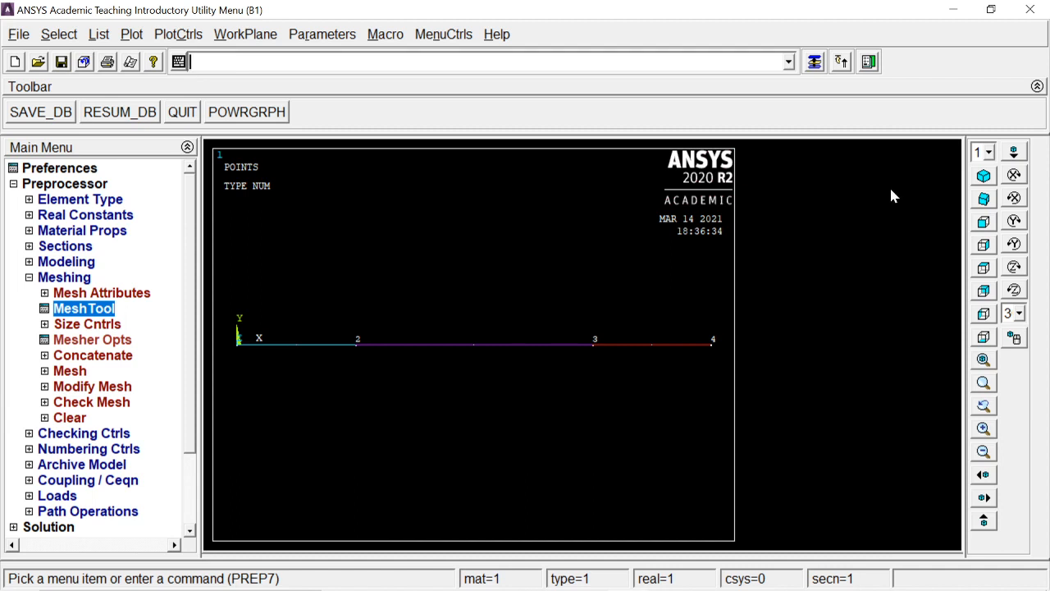
Step: Define the number of element divisions on all three beam lines
click(818, 64)
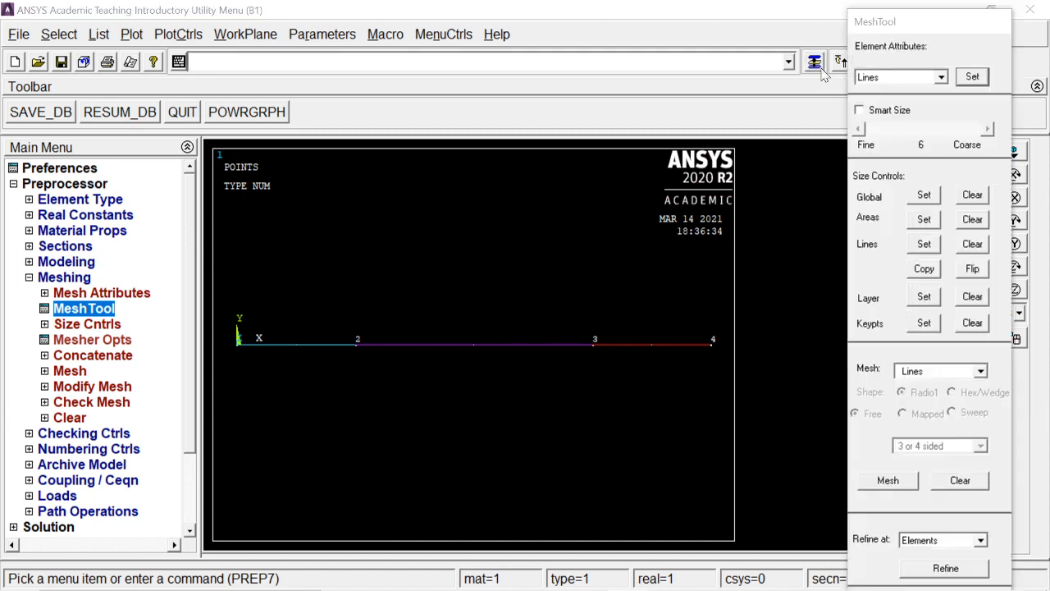
click(924, 244)
click(283, 354)
click(464, 354)
click(690, 369)
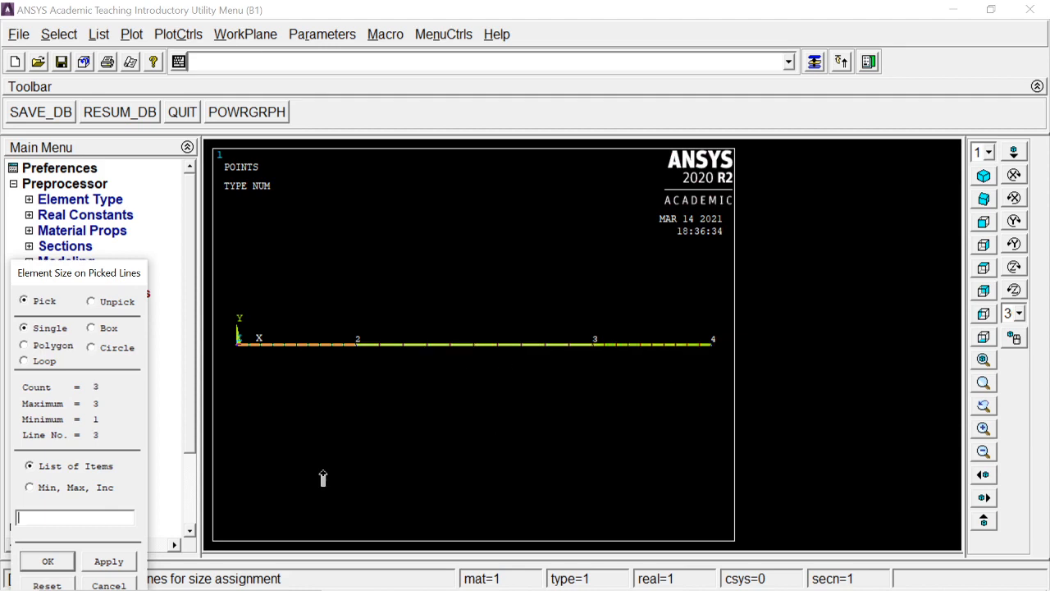
click(45, 562)
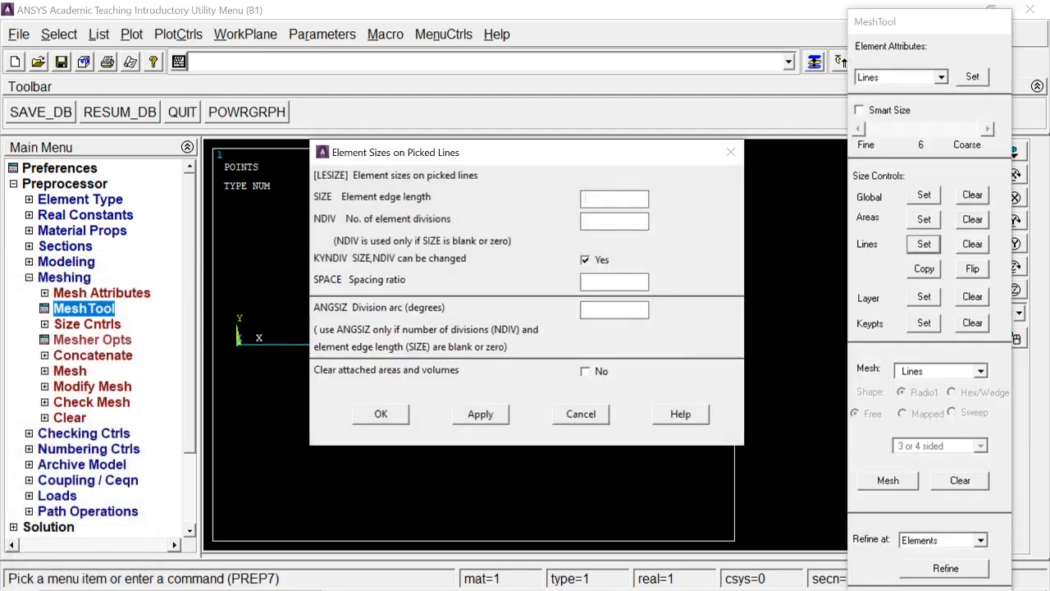
key(Return)
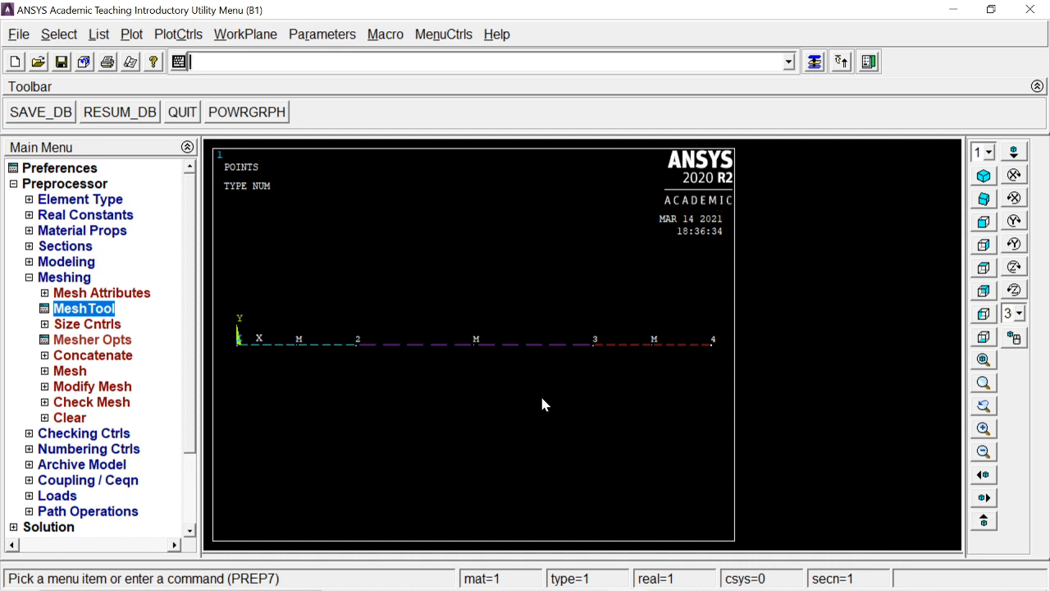
Step: Mesh all three beam lines and show the model as a multi-plot of elements, lines, keypoints and nodes
click(813, 66)
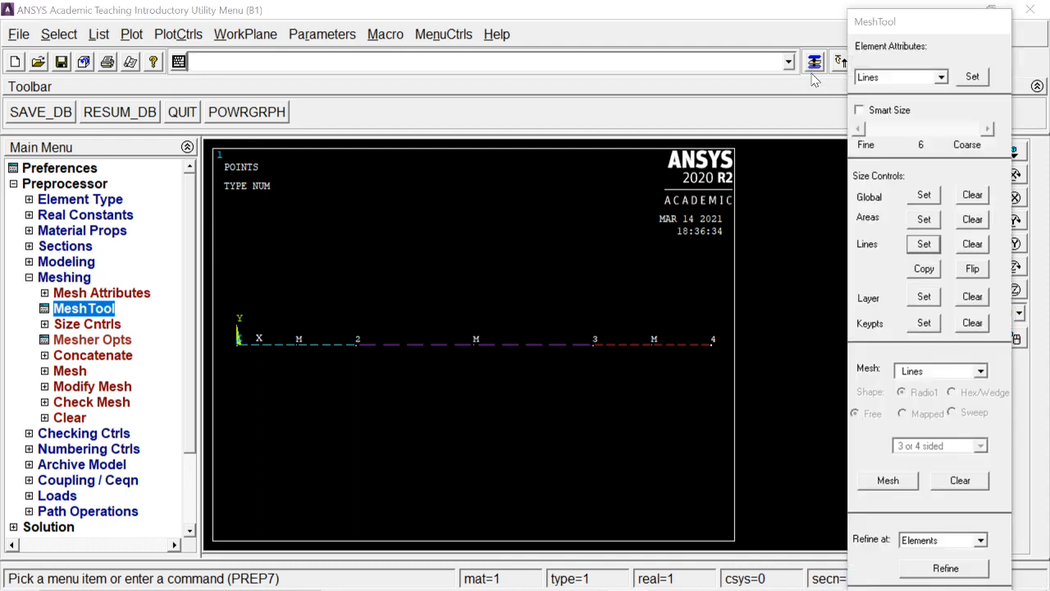
click(888, 480)
click(316, 383)
click(484, 369)
click(623, 396)
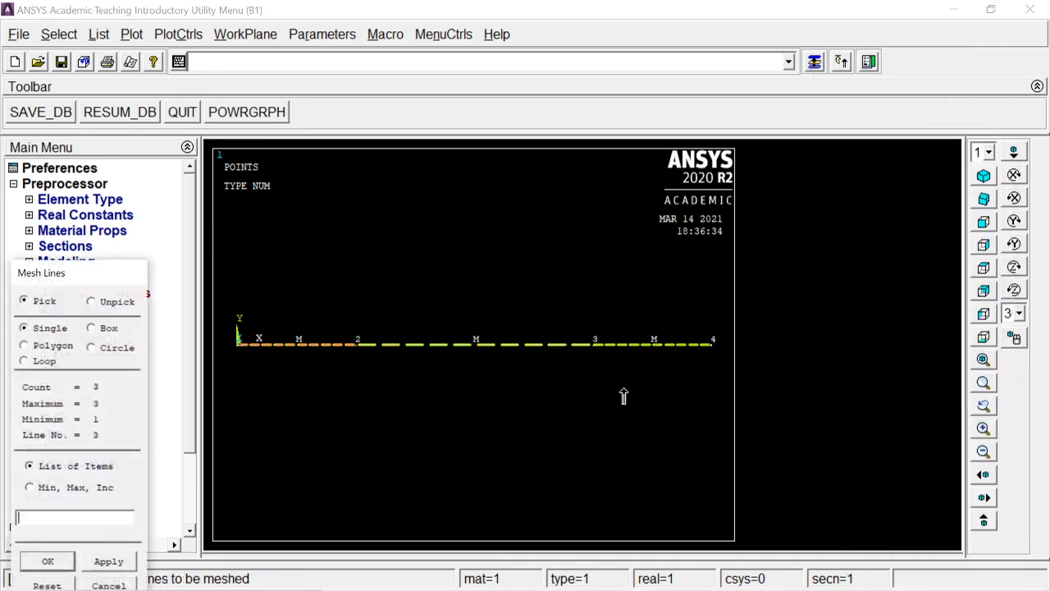
click(48, 561)
click(131, 34)
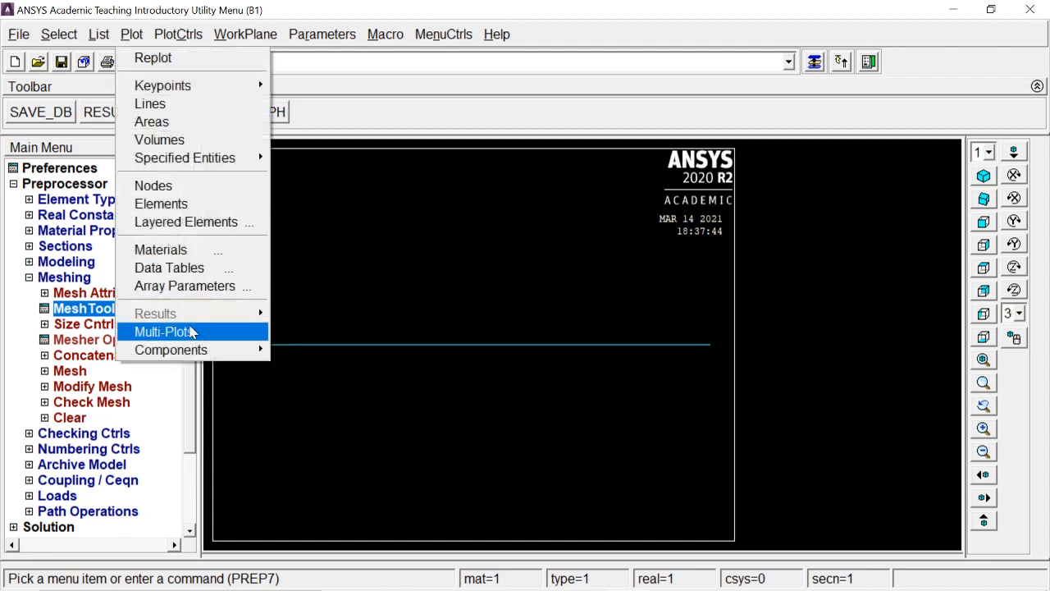
click(164, 331)
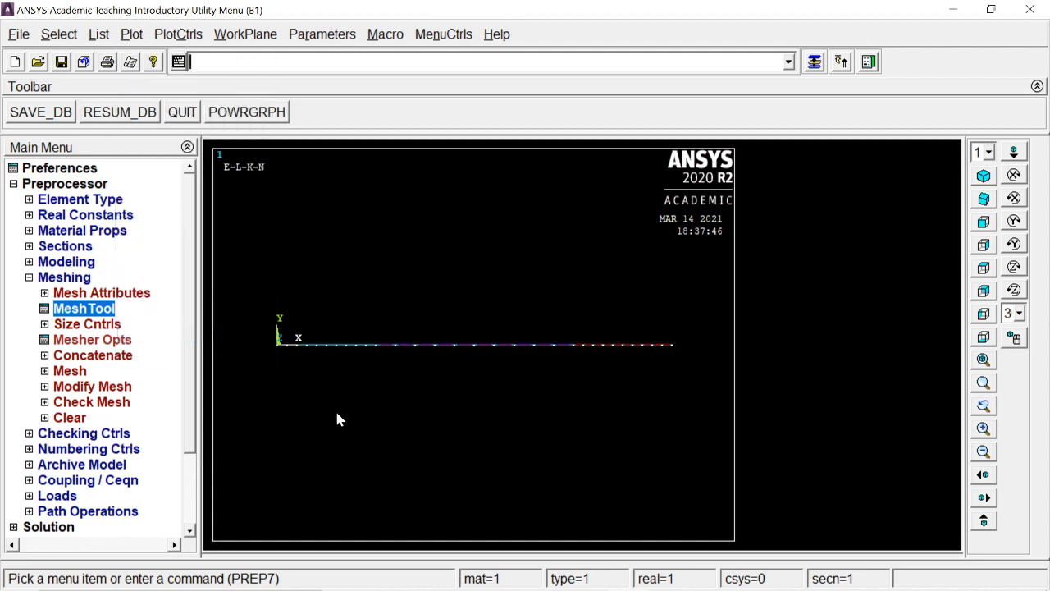
Step: Open the structural displacement load commands in the preprocessor and bring up the open windows to find the problem sketch
double_click(81, 280)
double_click(60, 355)
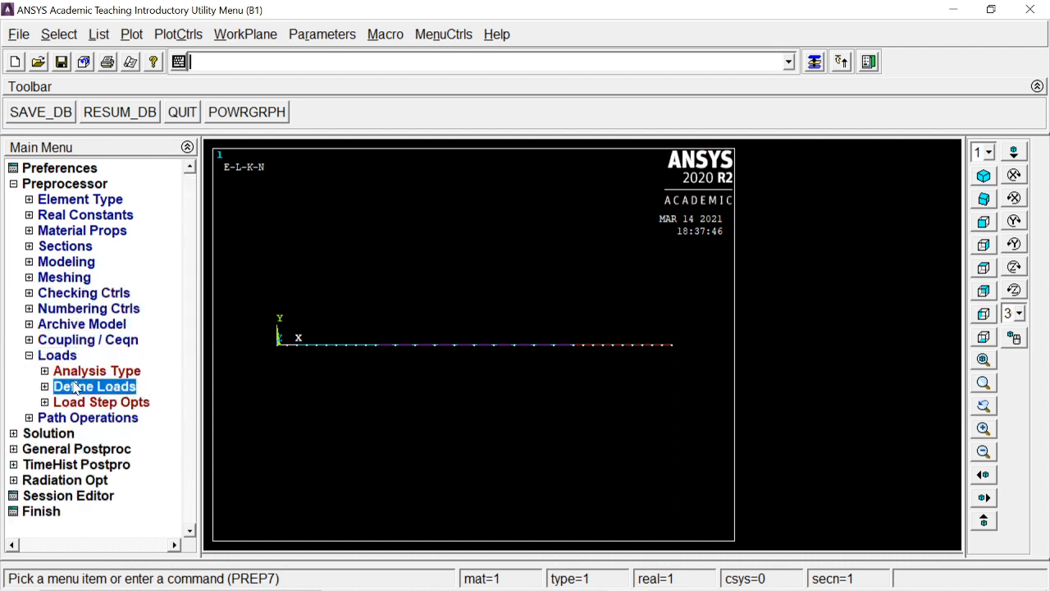
double_click(91, 386)
double_click(95, 418)
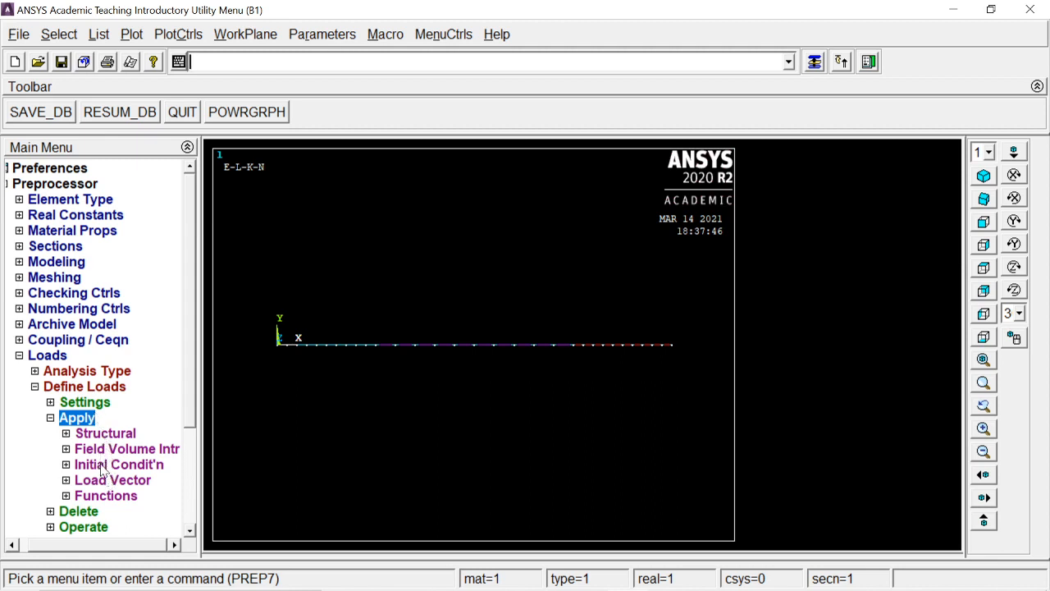
click(106, 435)
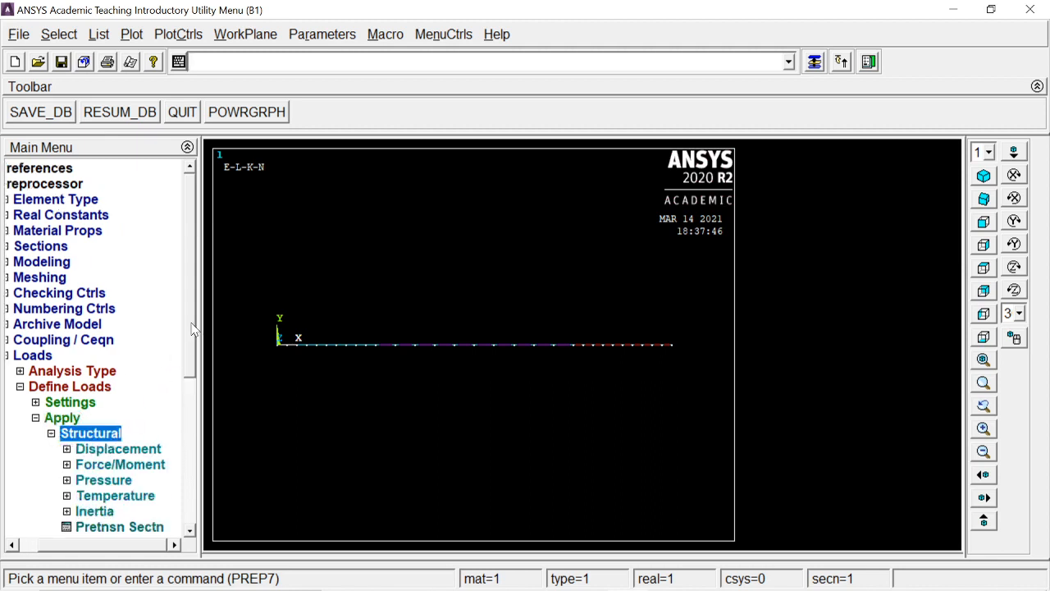
scroll(156, 435, down, 2)
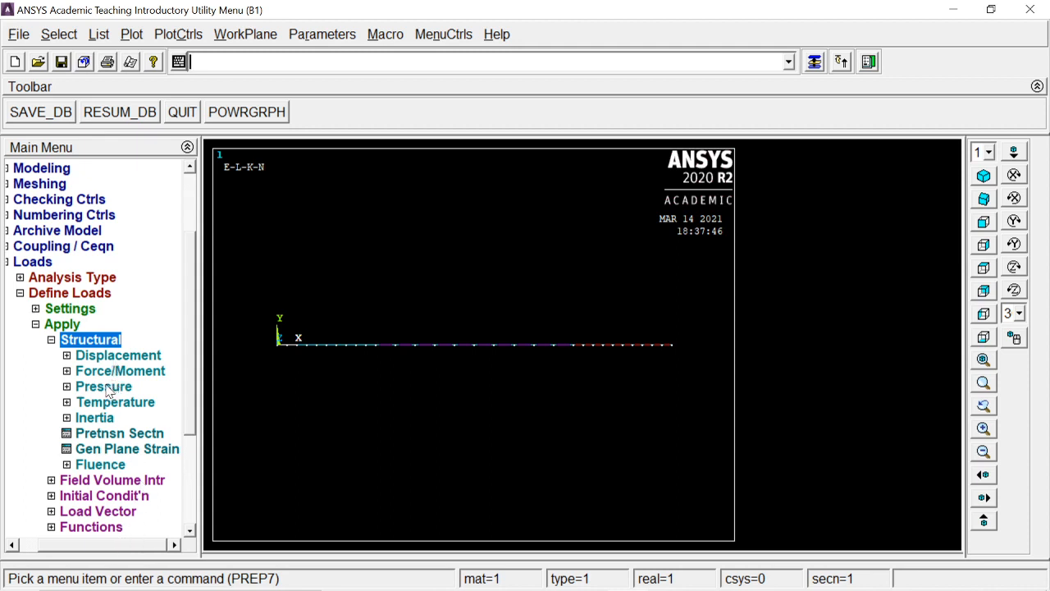
click(107, 358)
key(alt+Tab)
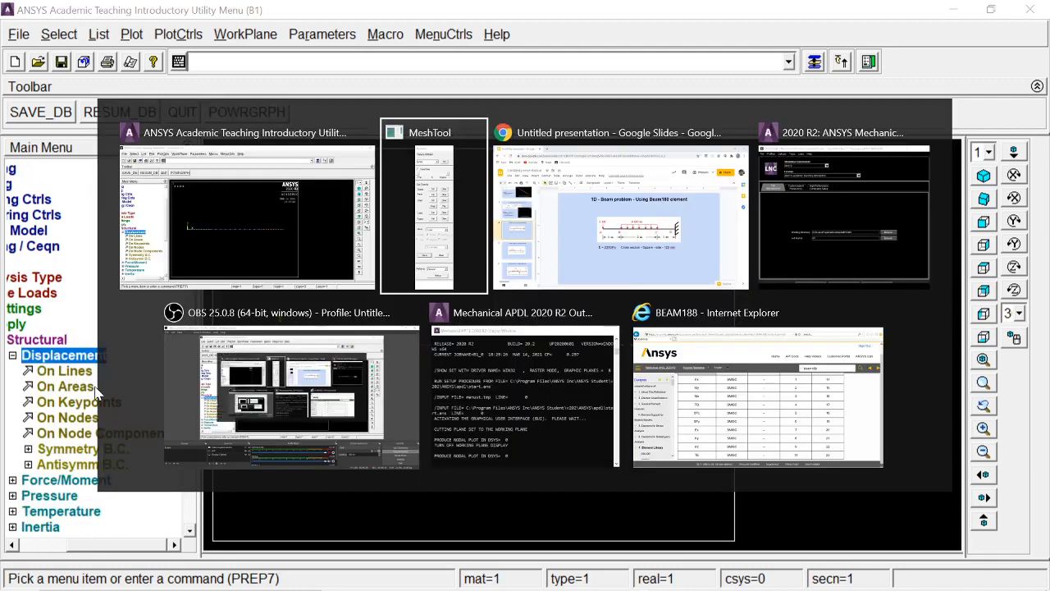
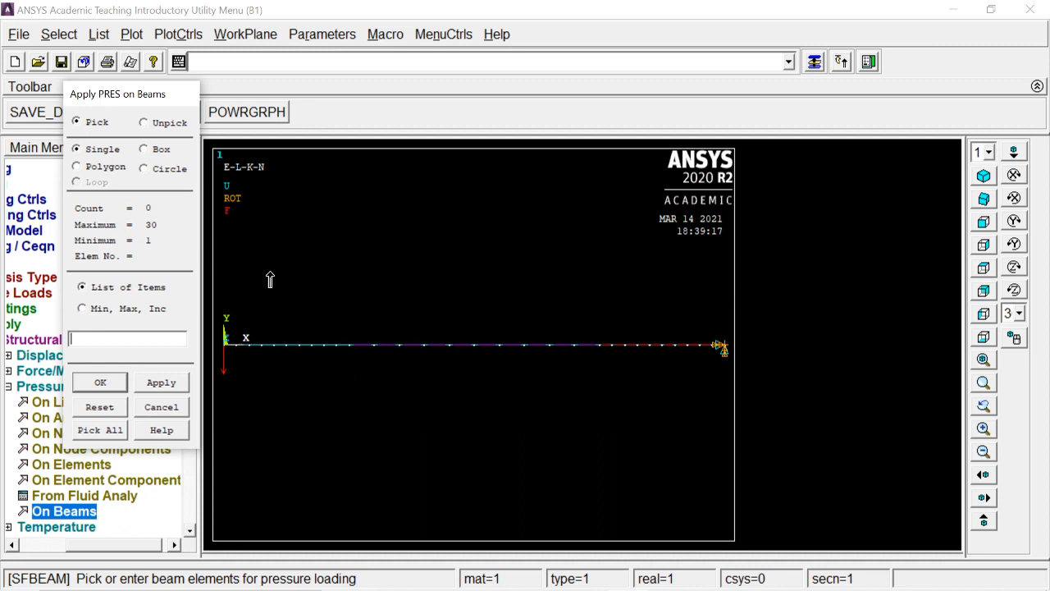
Step: Box-select the beam elements of the middle span for pressure loading and get the MeshTool out of the way
click(148, 153)
drag(346, 326, 603, 368)
click(104, 385)
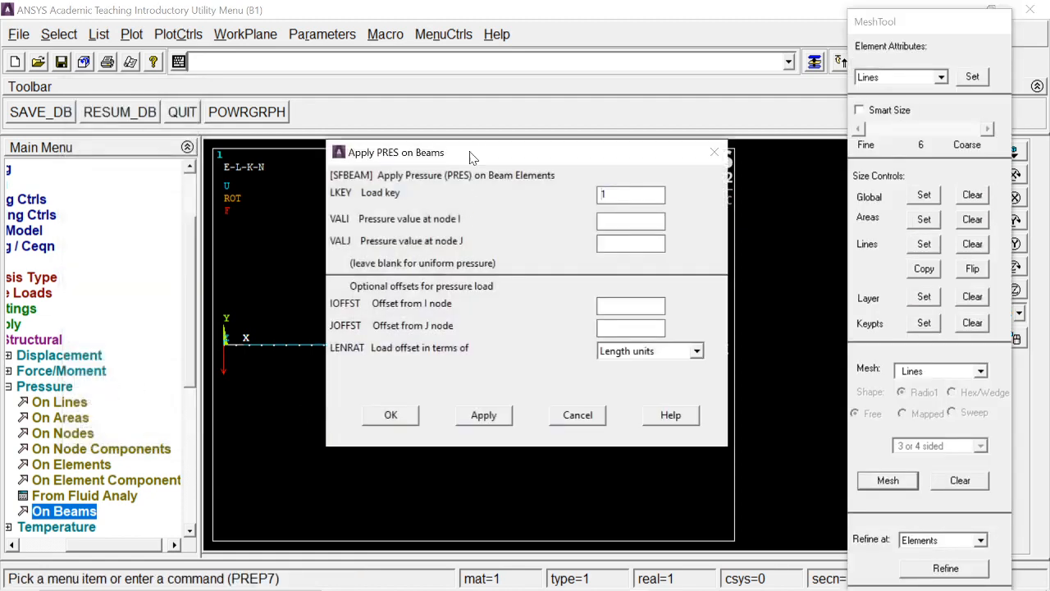
click(963, 23)
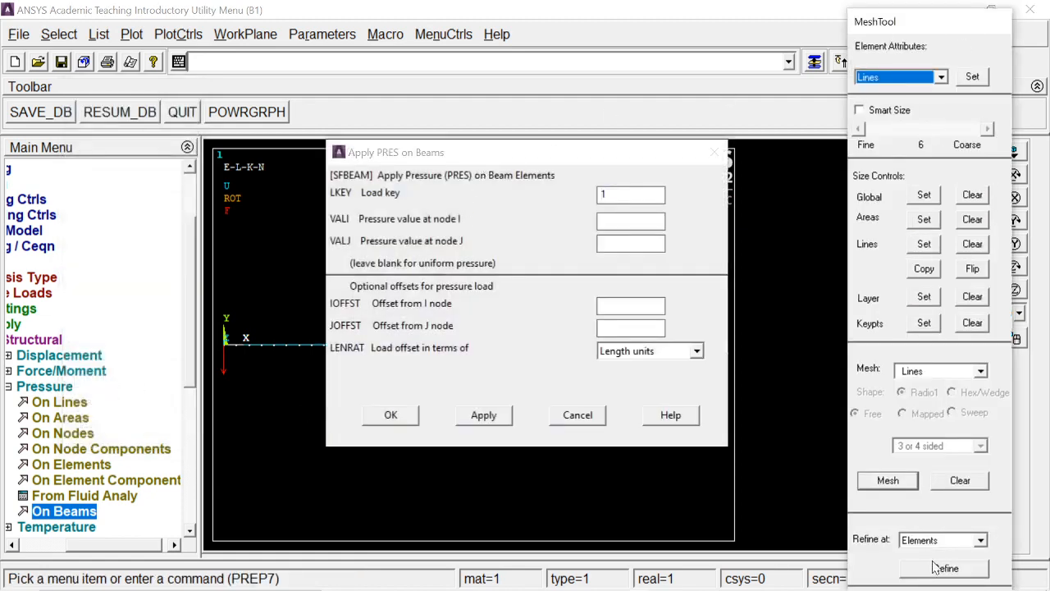
drag(895, 23, 891, 14)
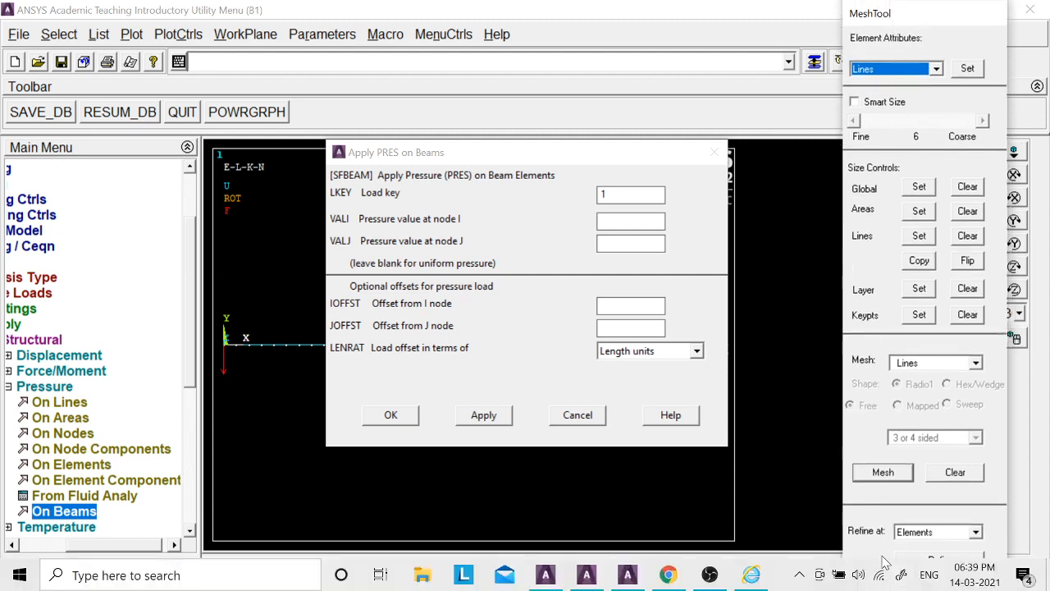
click(888, 588)
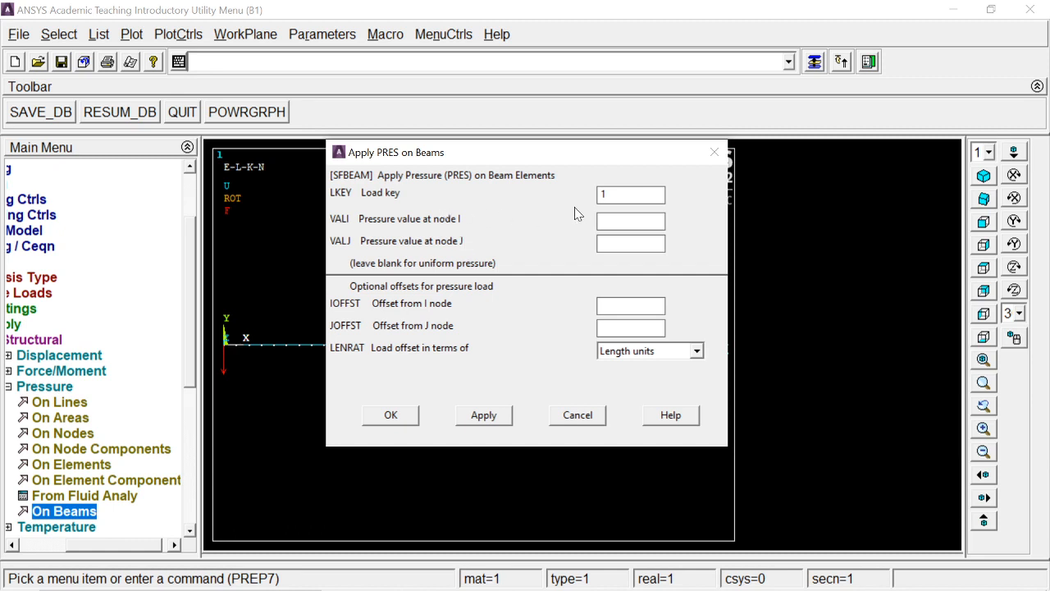
Step: Check the distributed load on the problem slide and apply beam pressure with load key 2 and value 4 at nodes I and J
text(2)
key(alt+Tab)
key(alt+Tab)
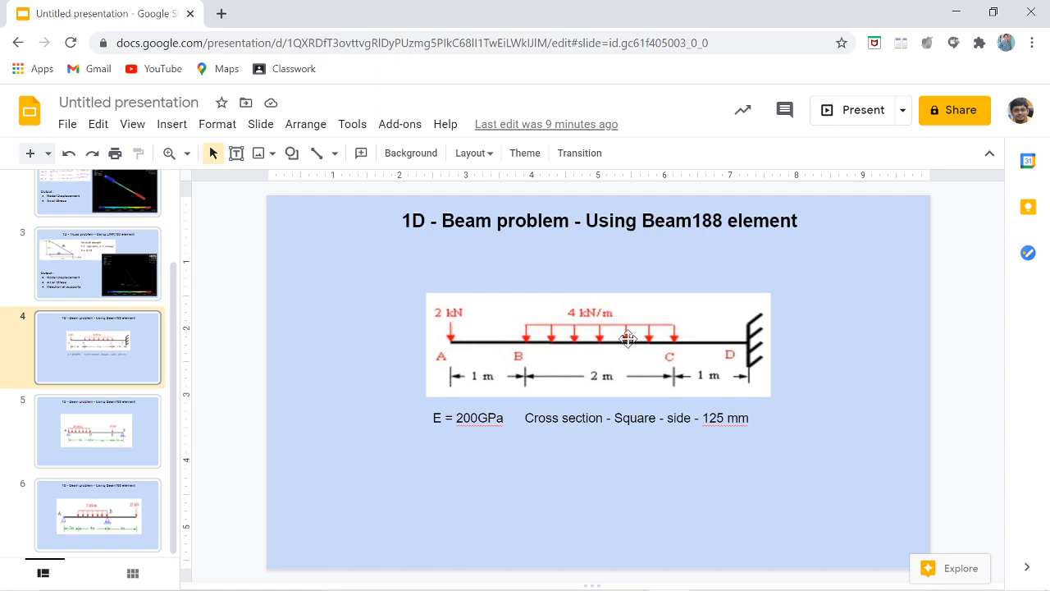
key(alt+Tab)
key(alt+Tab)
key(alt+Tab)
key(alt+Tab)
key(alt+Tab)
key(alt+Tab)
key(alt+Tab)
key(alt+Tab)
key(alt+Tab)
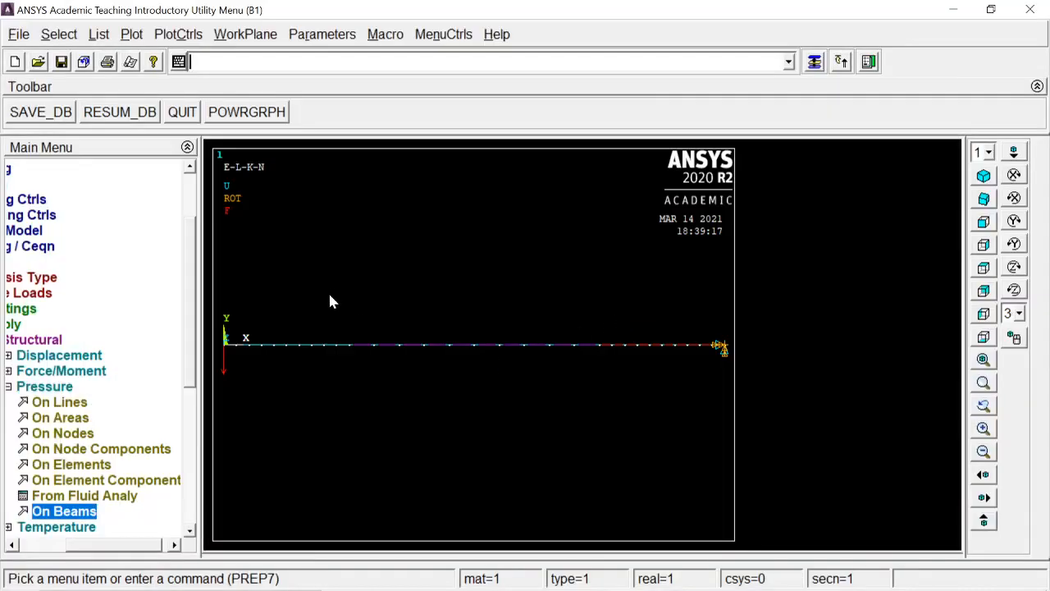
click(813, 61)
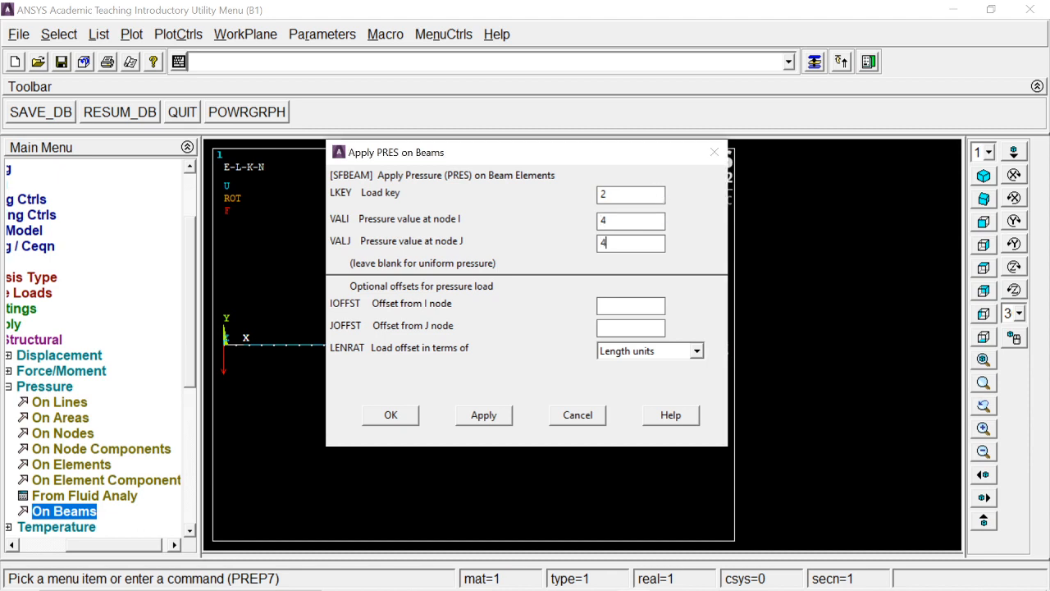
click(388, 415)
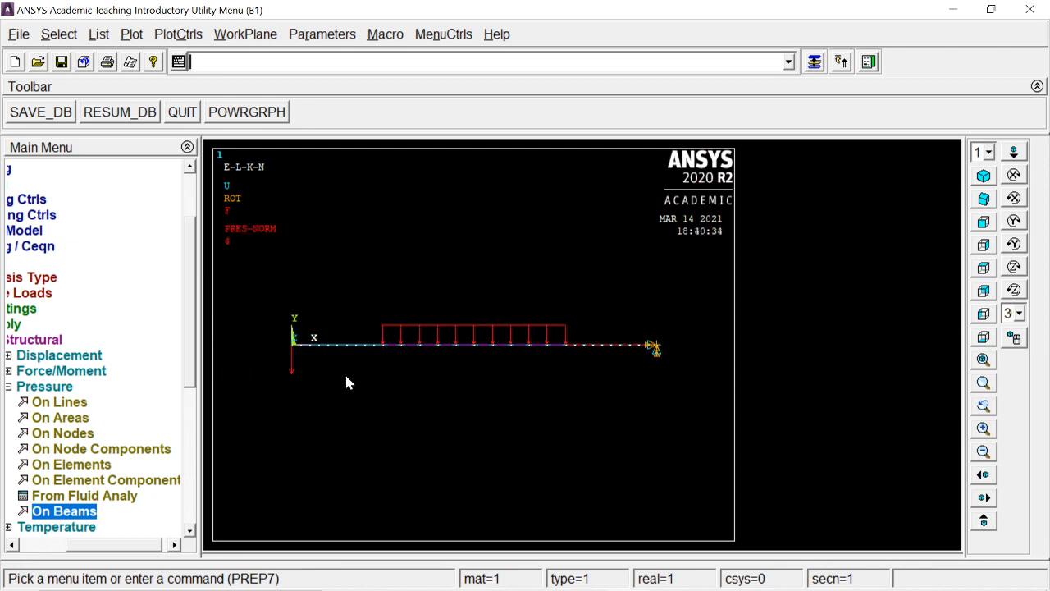
Step: Leave the preprocessor commands and redraw the multi-plot of the loaded beam
click(20, 246)
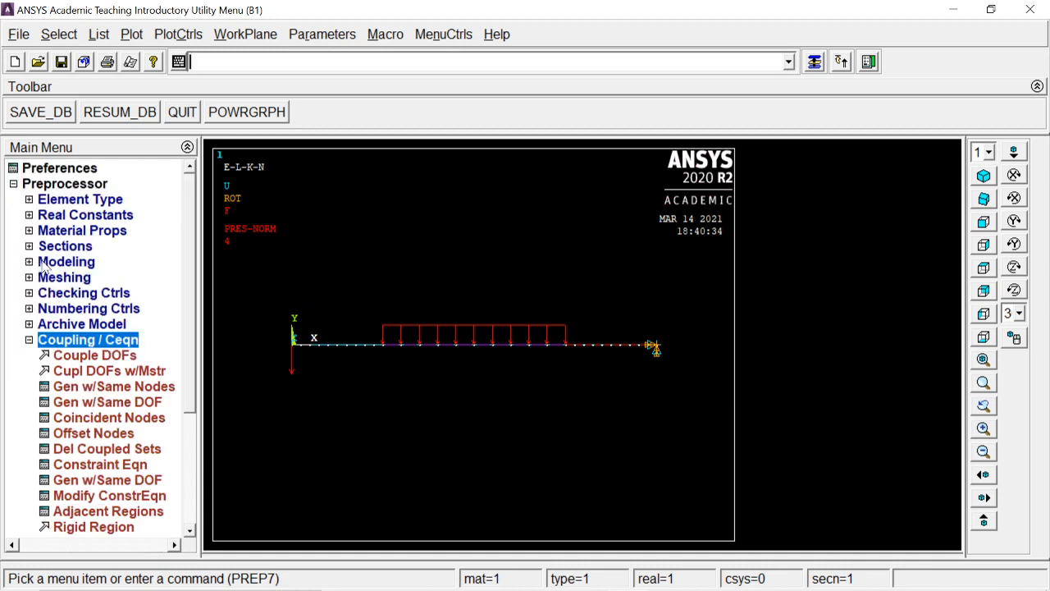
click(51, 338)
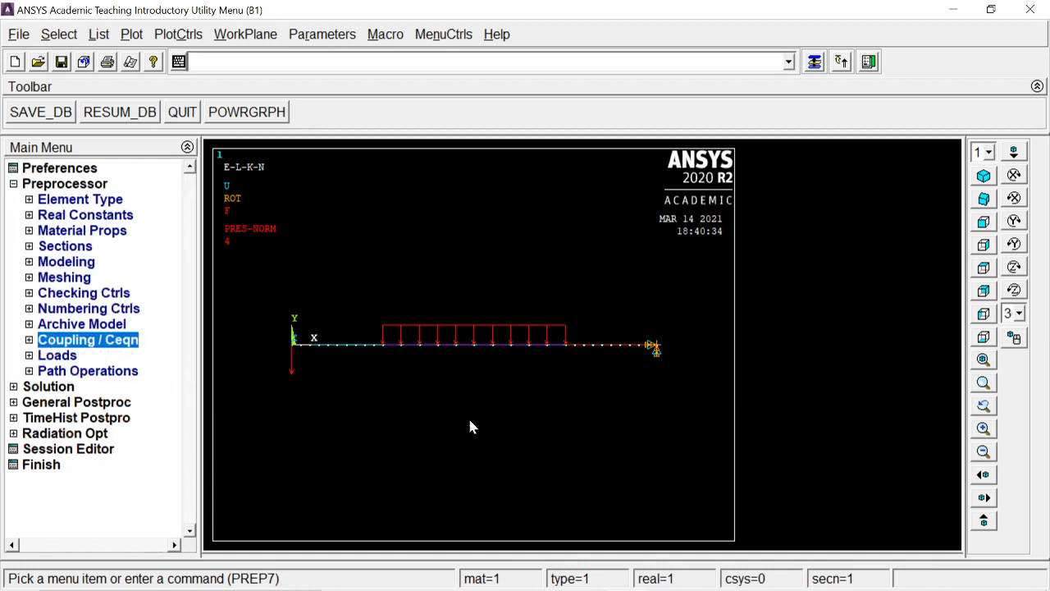
click(86, 186)
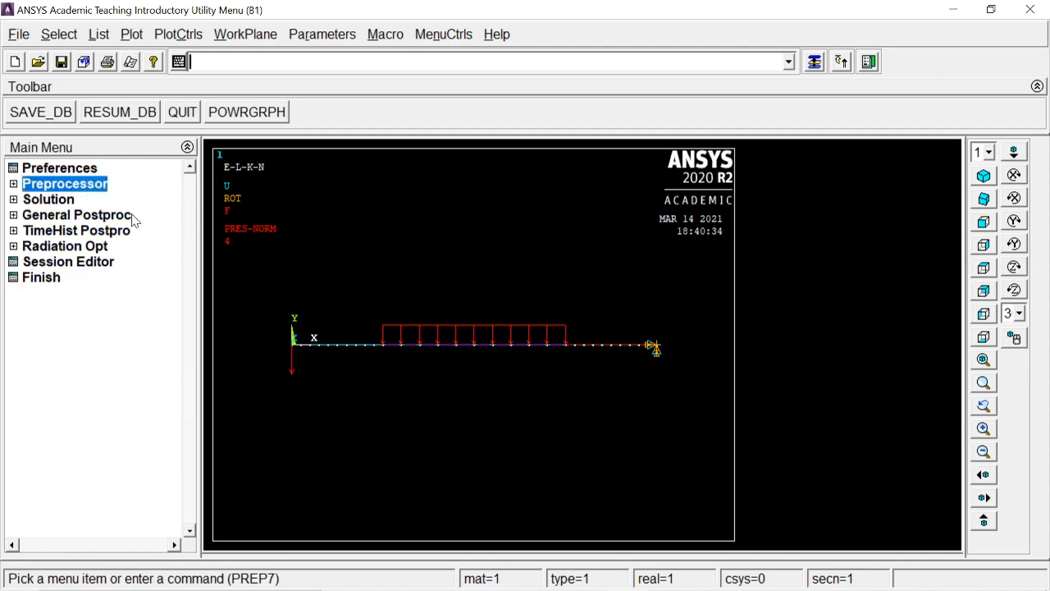
click(130, 35)
click(178, 328)
Step: Solve the current load step and close the completion note and the status listing
click(48, 199)
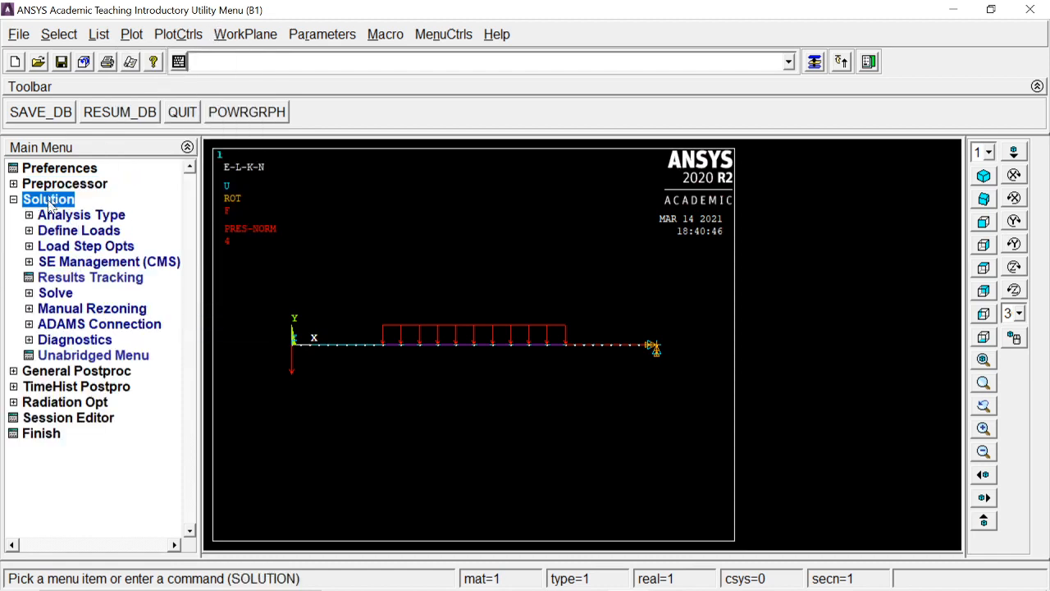
click(55, 293)
click(82, 309)
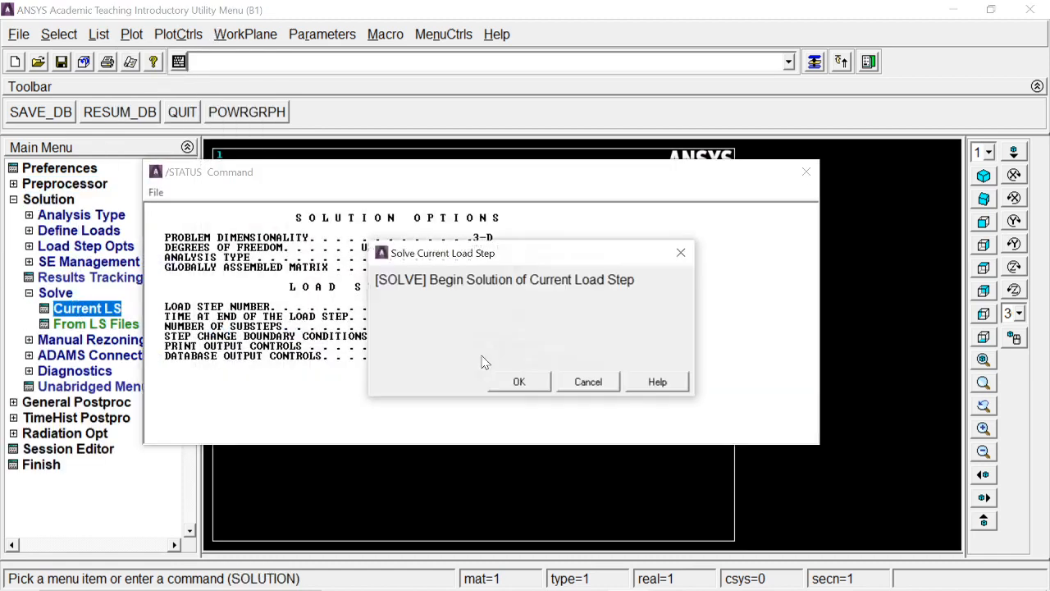
click(519, 384)
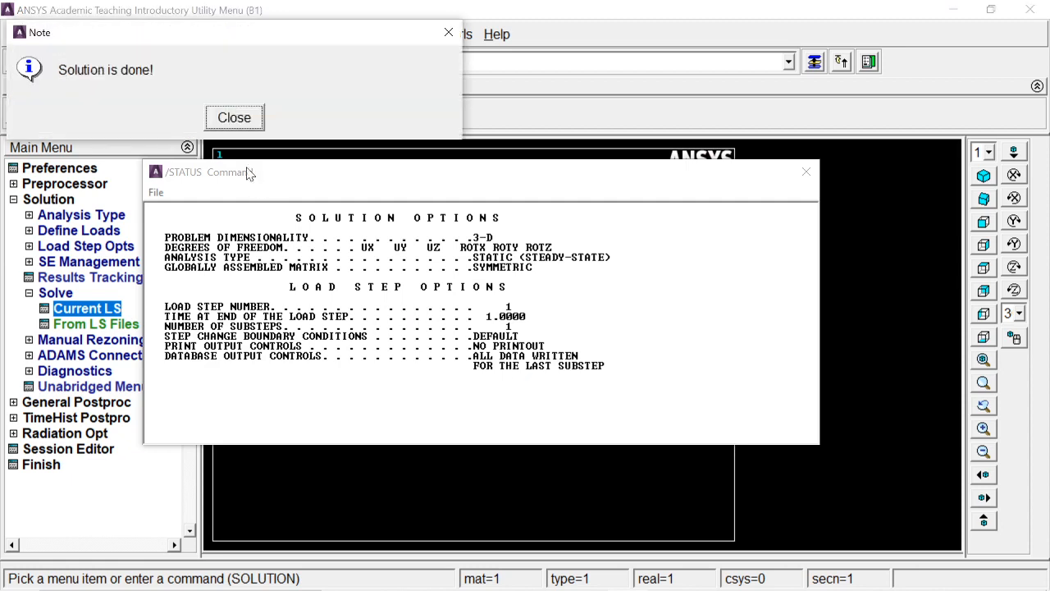
click(234, 118)
click(806, 171)
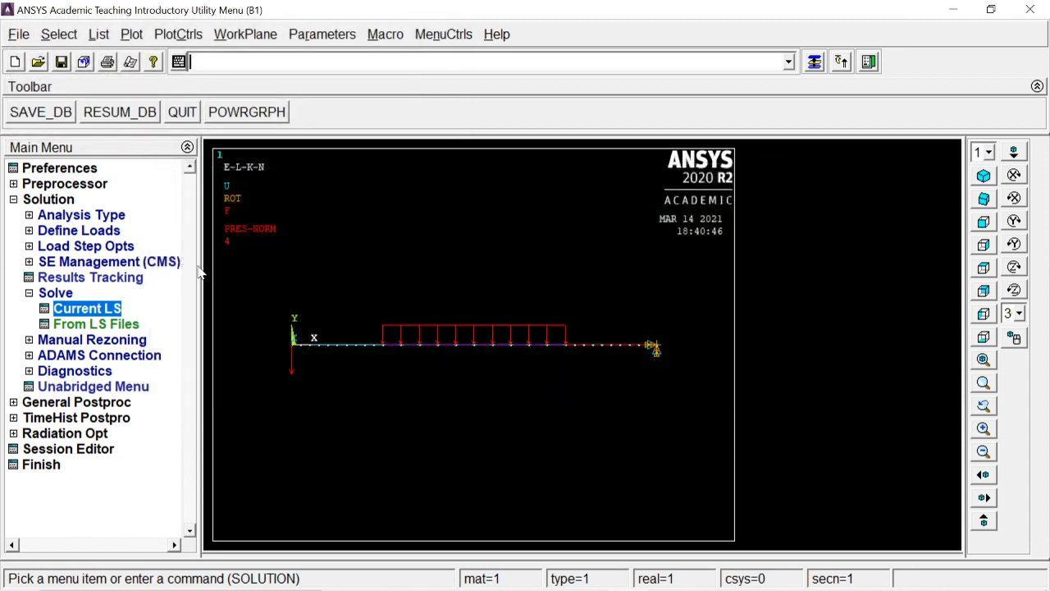
Step: Leave the solution commands and read the last result set in the general postprocessor
click(61, 293)
click(59, 372)
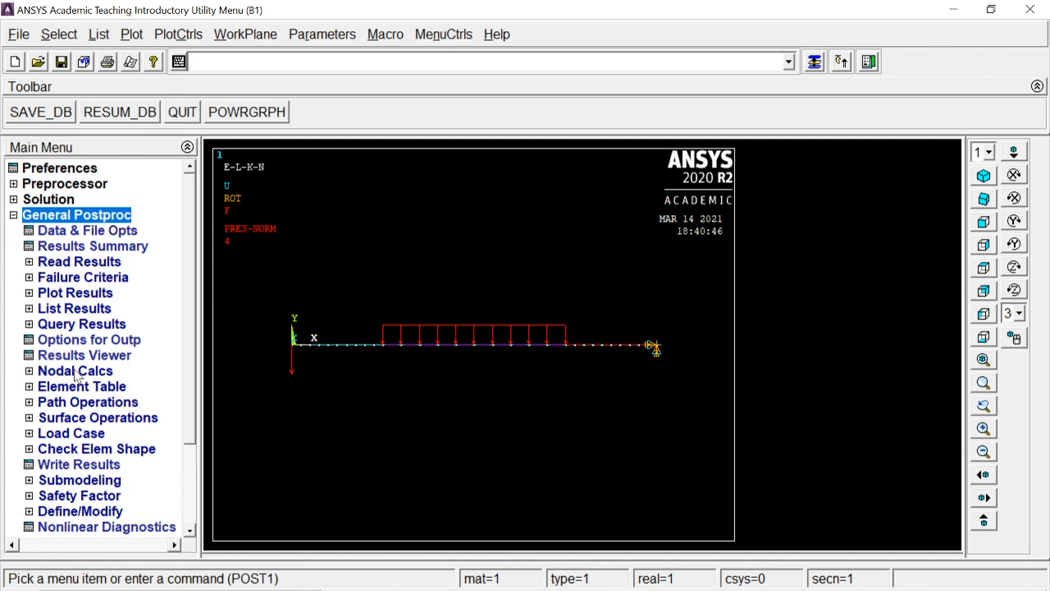
click(64, 263)
click(74, 325)
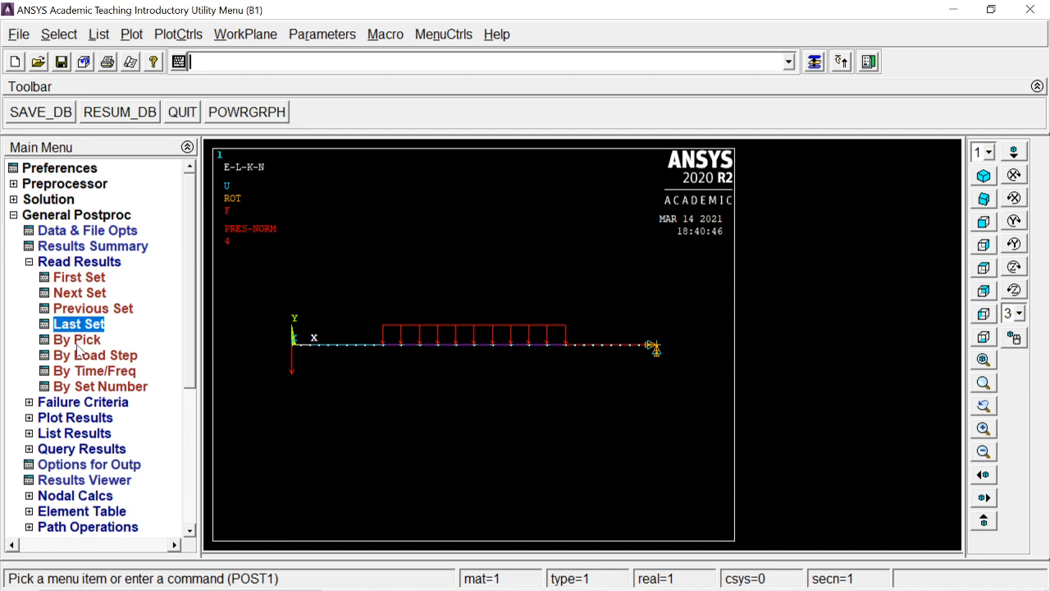
click(78, 264)
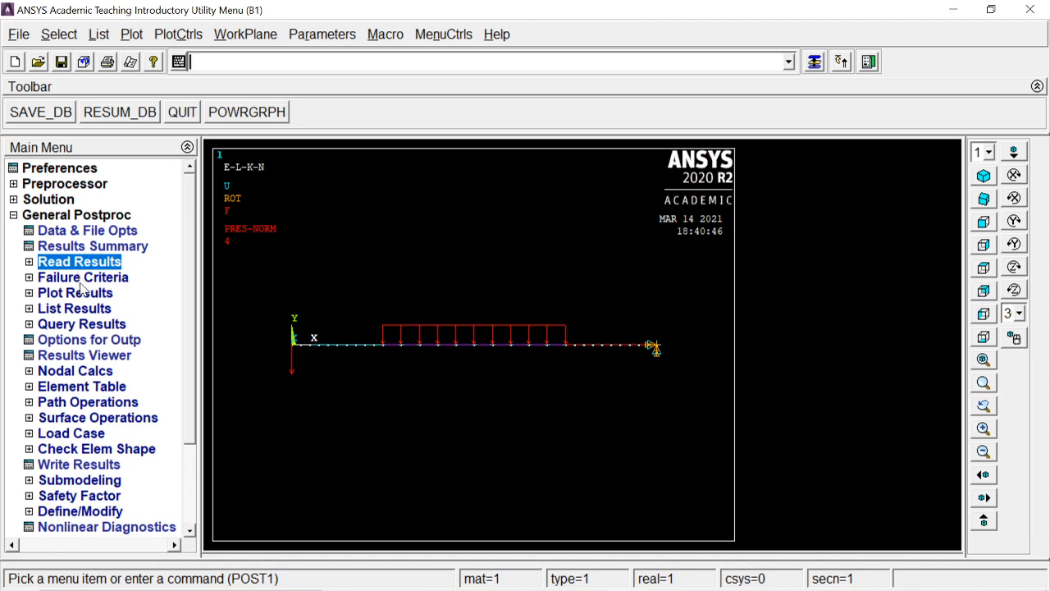
Step: Start defining a new element table item with results data by sequence number, using SMISC
click(64, 388)
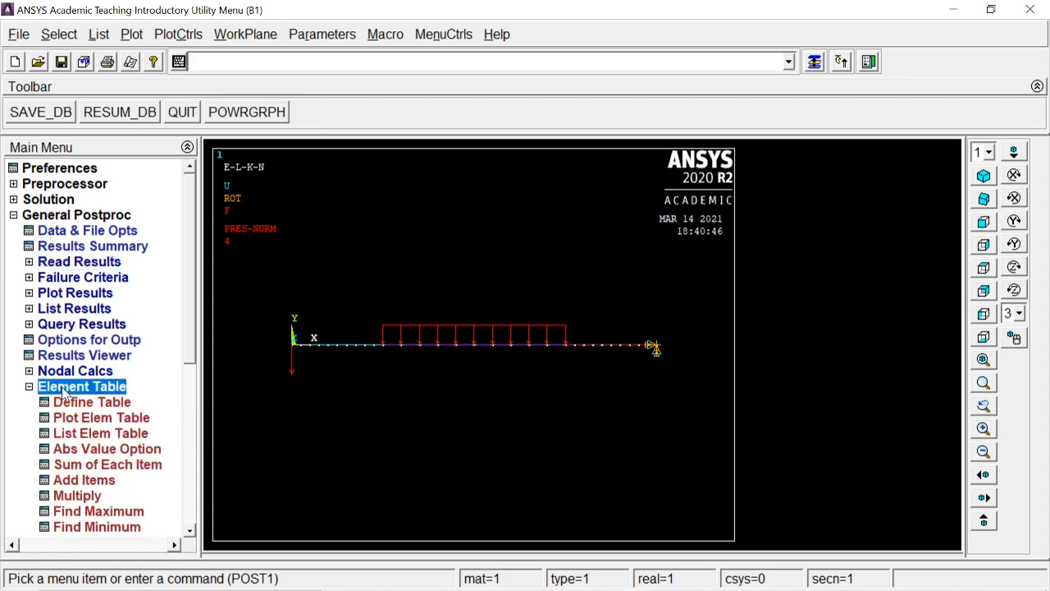
click(103, 407)
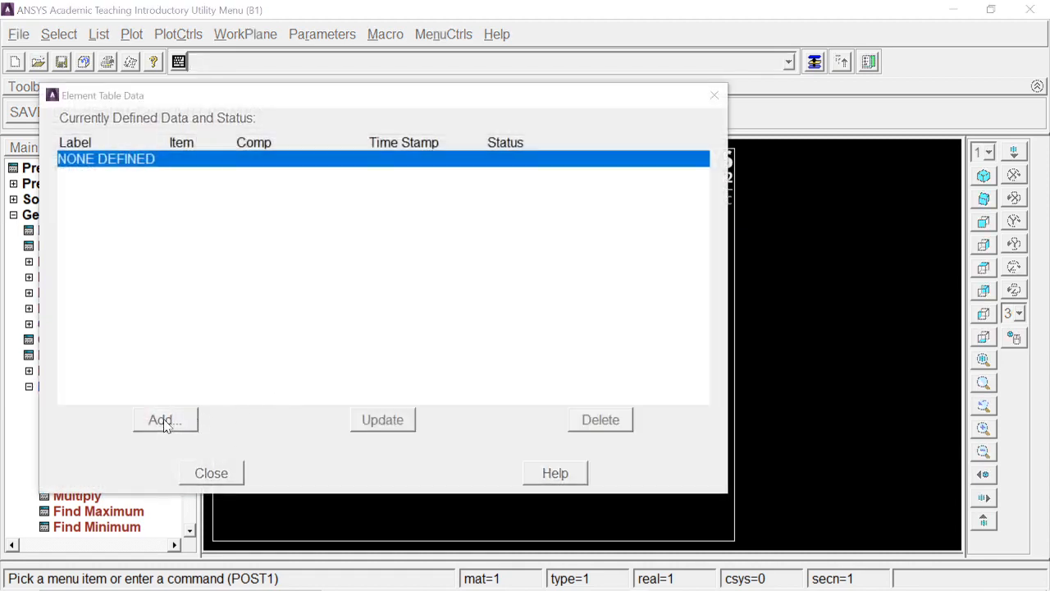
click(164, 422)
scroll(538, 310, down, 3)
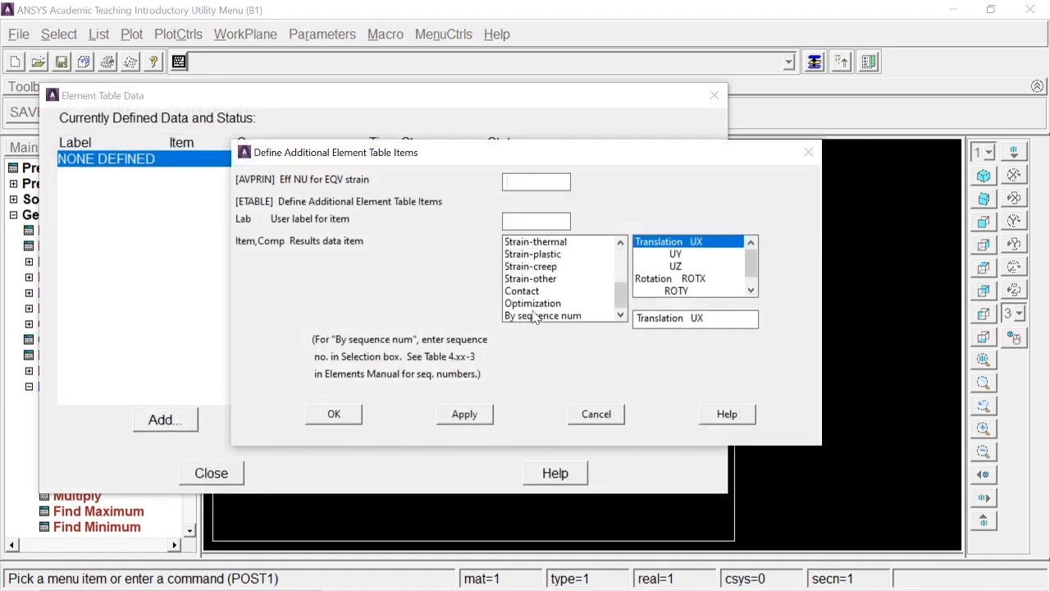
click(535, 315)
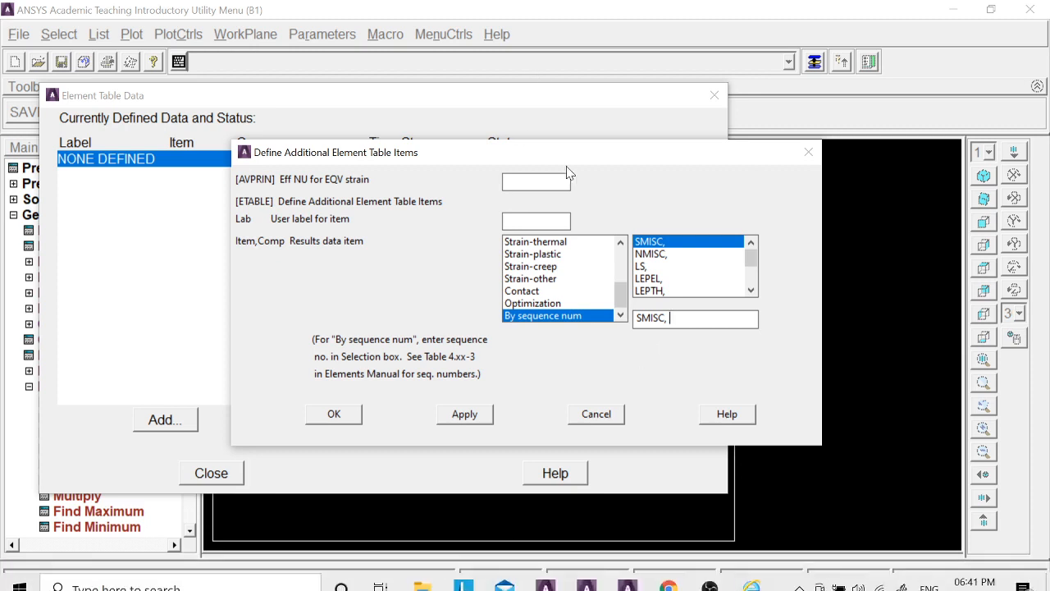
Step: Look up the SMISC sequence numbers for My and SFy at nodes I and J in the BEAM188 help page
click(752, 575)
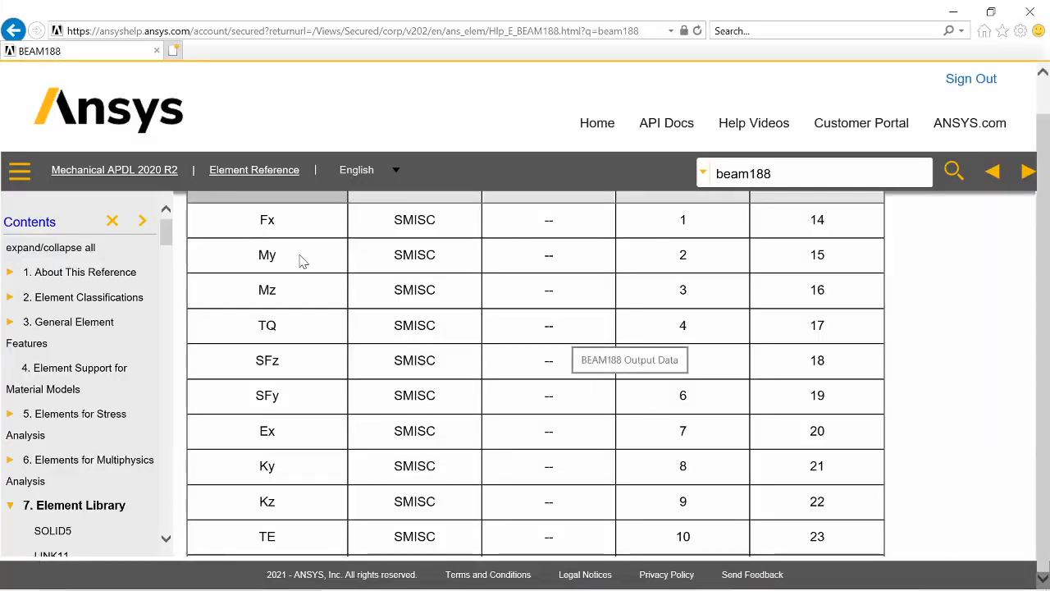
drag(674, 256, 828, 259)
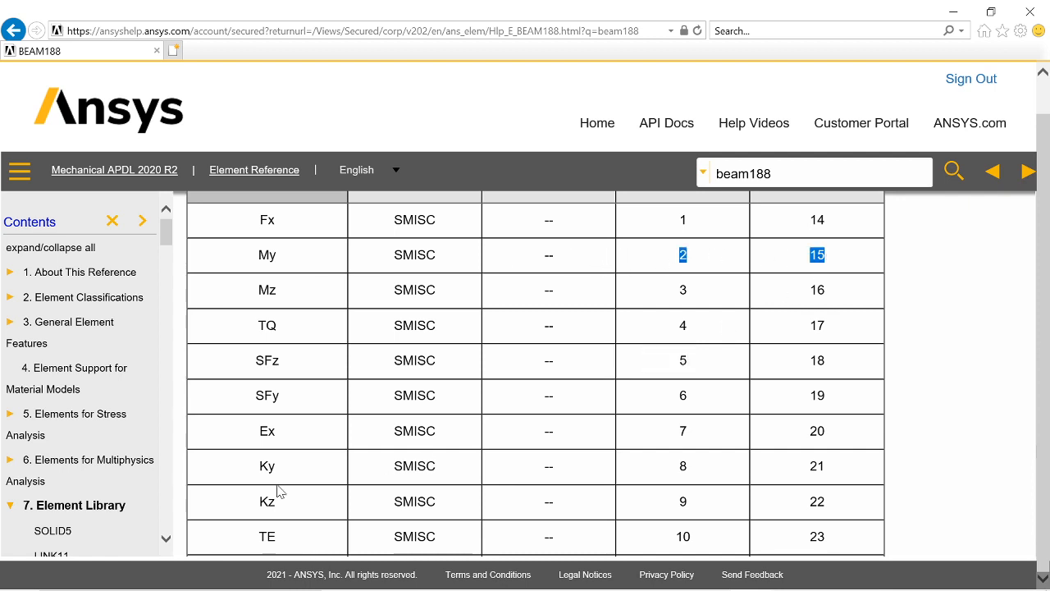
scroll(295, 509, down, 1)
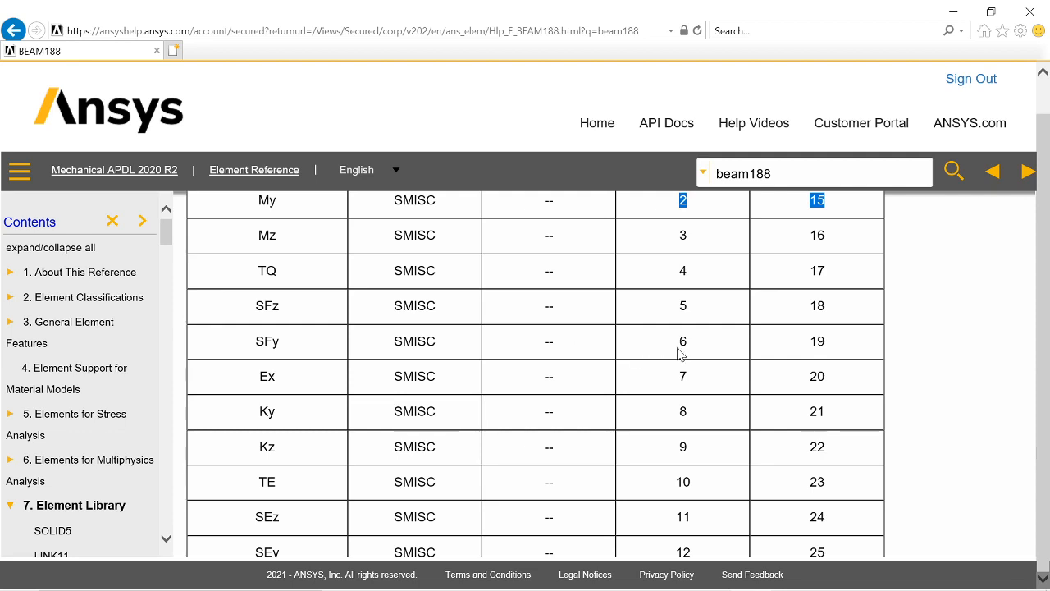
drag(678, 341, 858, 356)
scroll(757, 427, up, 1)
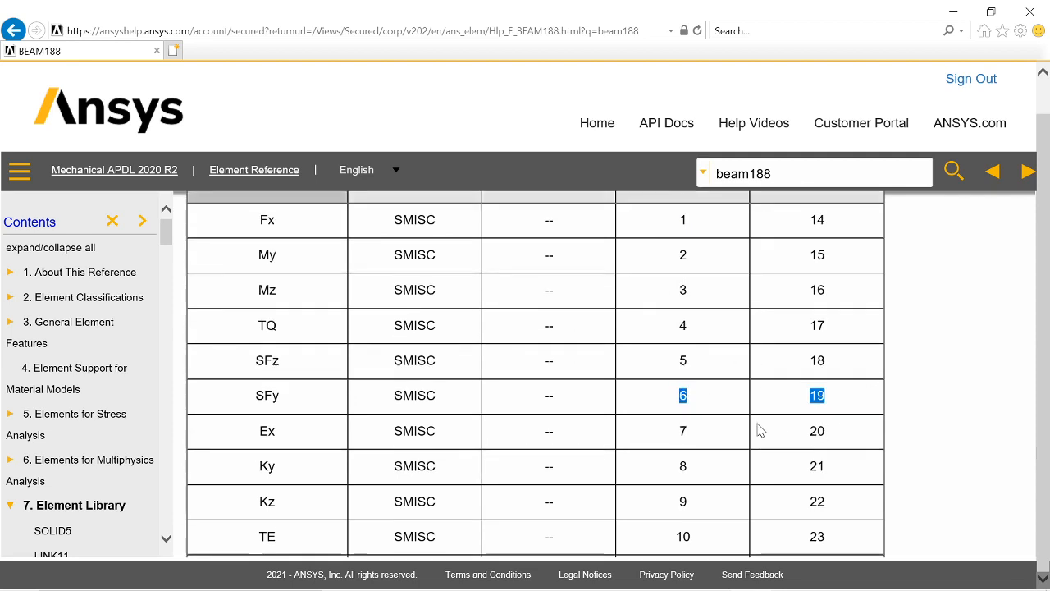
Step: Return to the element table definition and add the item SMISC, 6
key(alt+Tab)
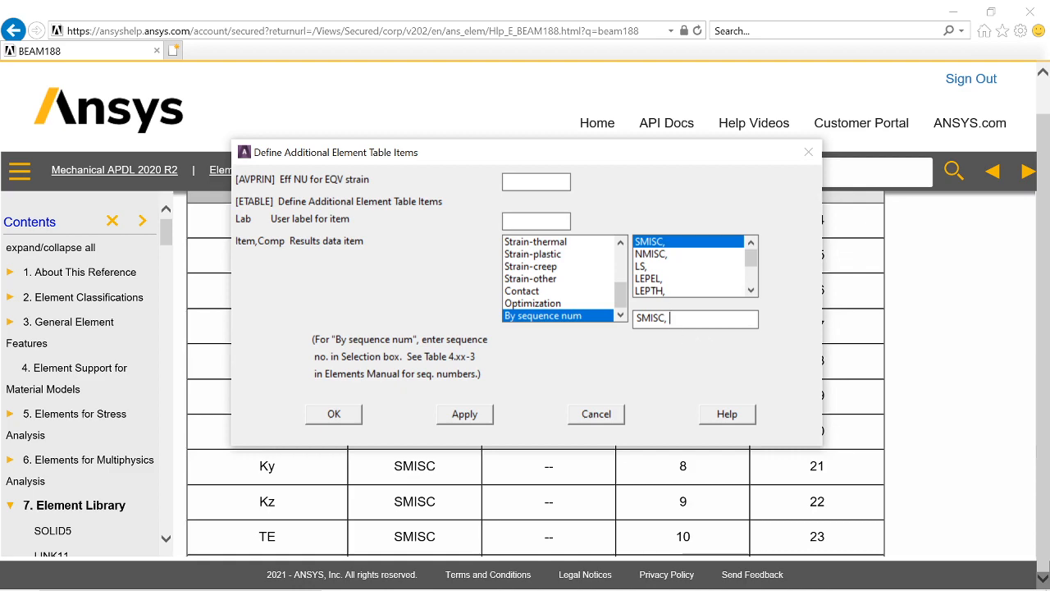
text(6)
click(486, 415)
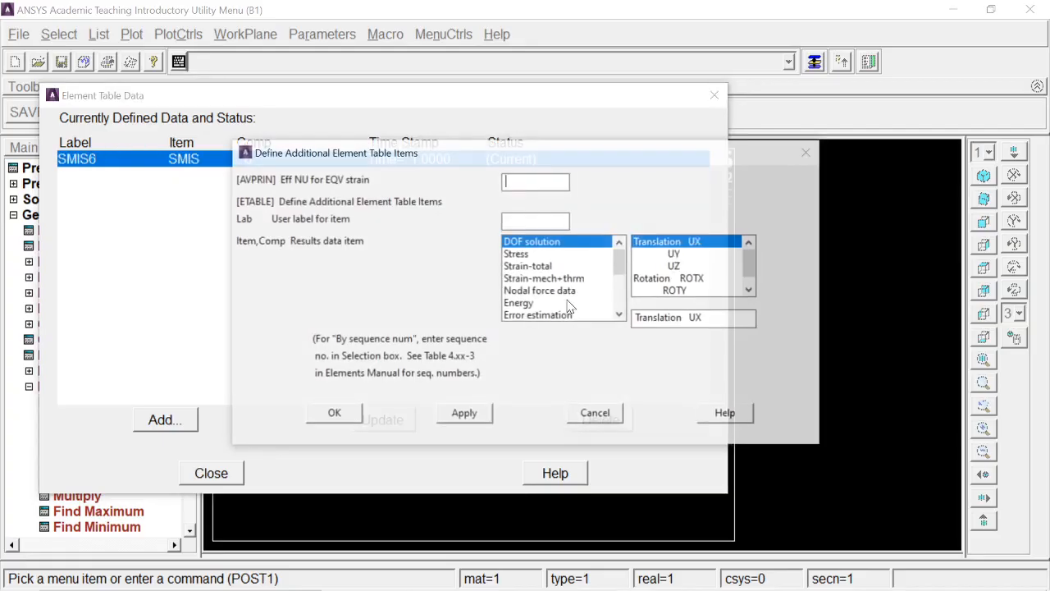
Step: Add the element table item SMISC, 19 from the results data by sequence number
click(569, 302)
scroll(566, 295, down, 3)
click(543, 316)
click(670, 318)
text(19)
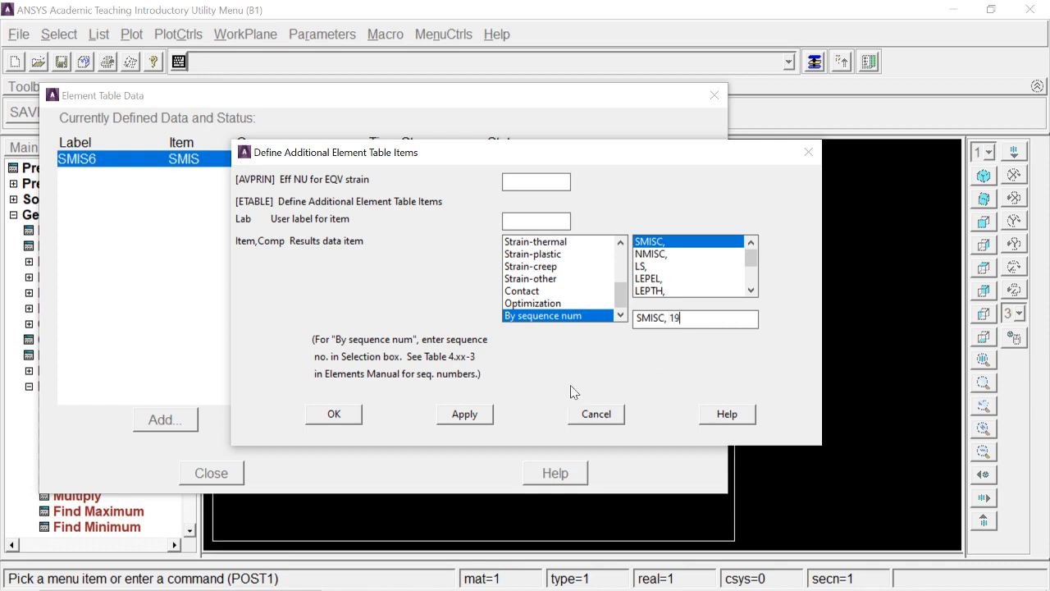
click(459, 415)
Step: Add the element table item SMISC, 5 from the results data by sequence number
click(564, 317)
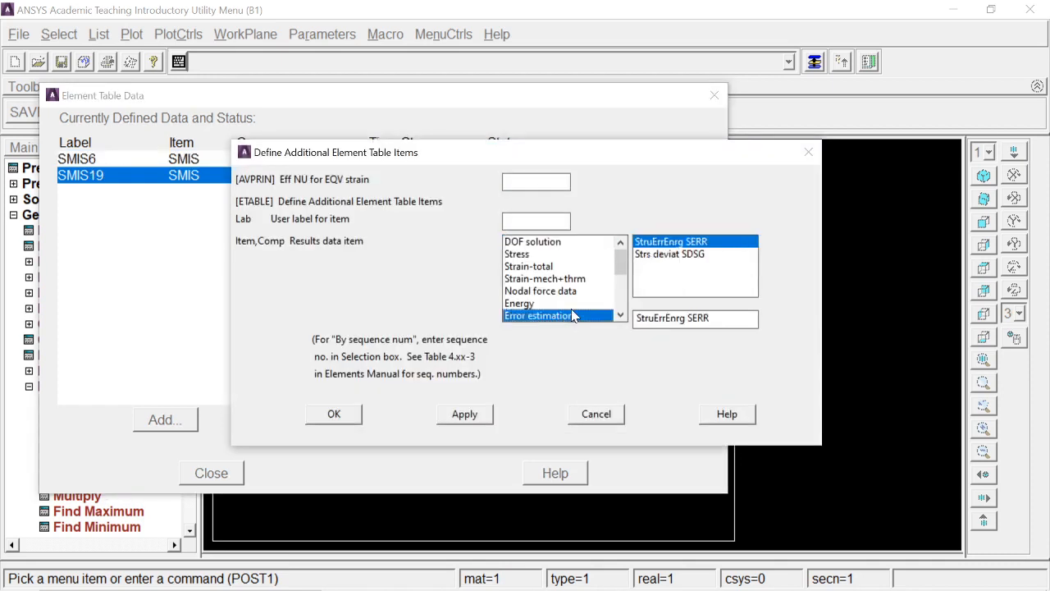
scroll(565, 311, down, 3)
click(556, 317)
click(681, 318)
text(5)
click(462, 414)
Step: Add the element table item SMISC, 15 by sequence number and close the element table data
scroll(560, 310, down, 3)
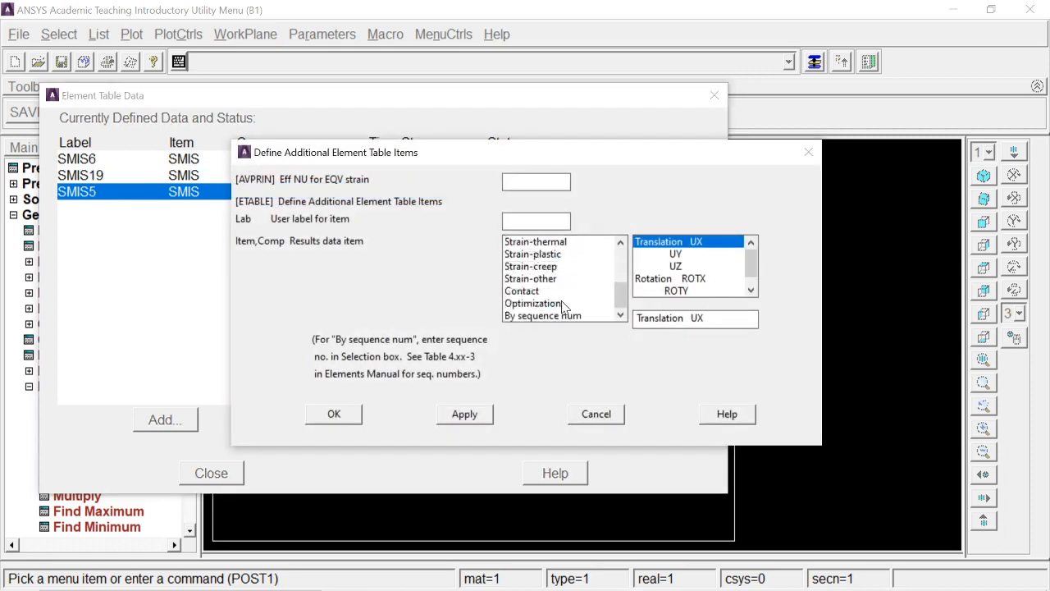
click(557, 316)
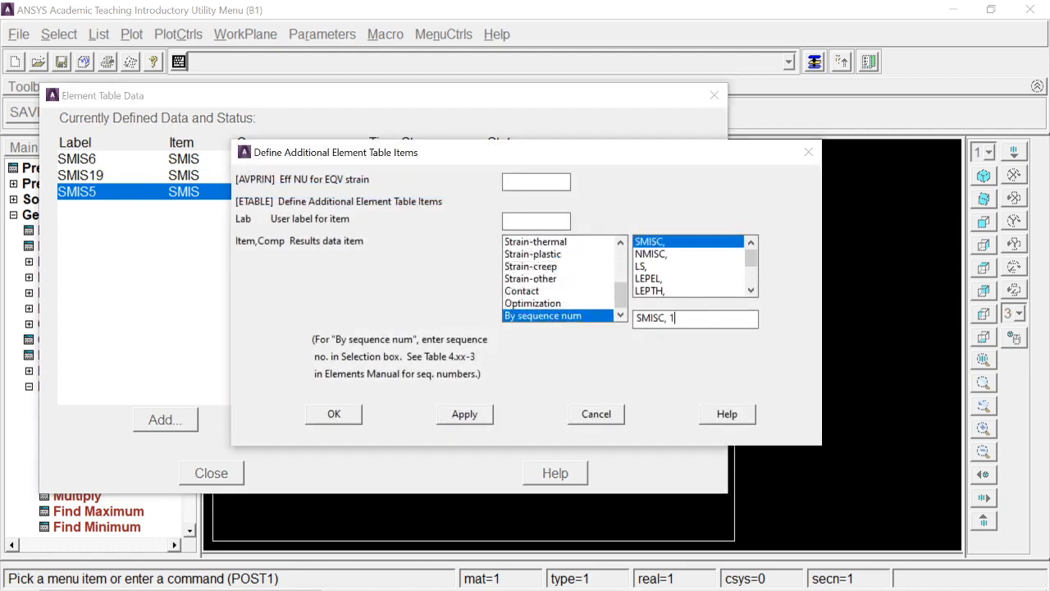
click(334, 415)
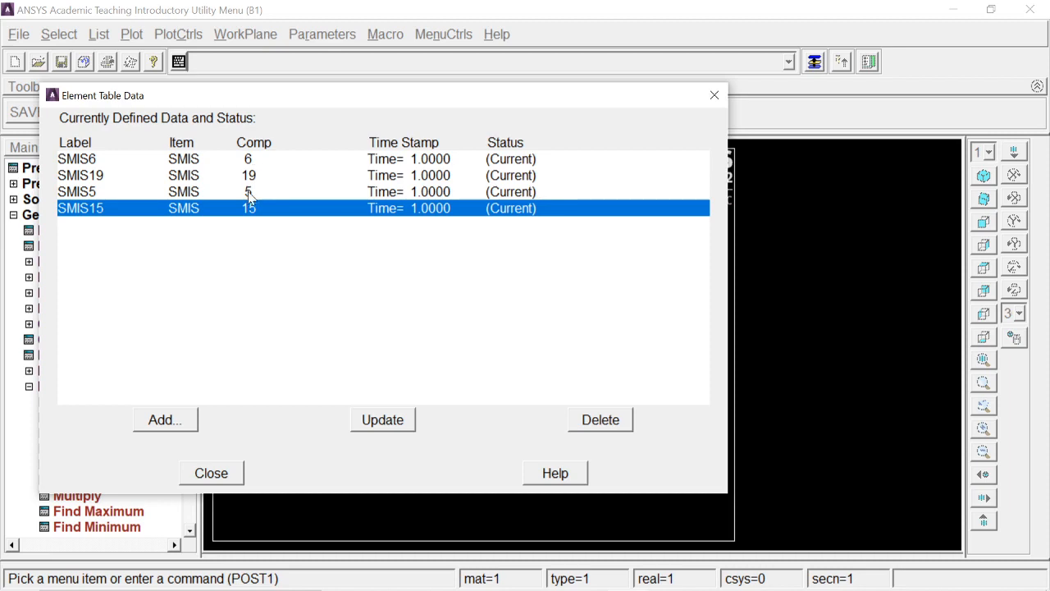
click(210, 472)
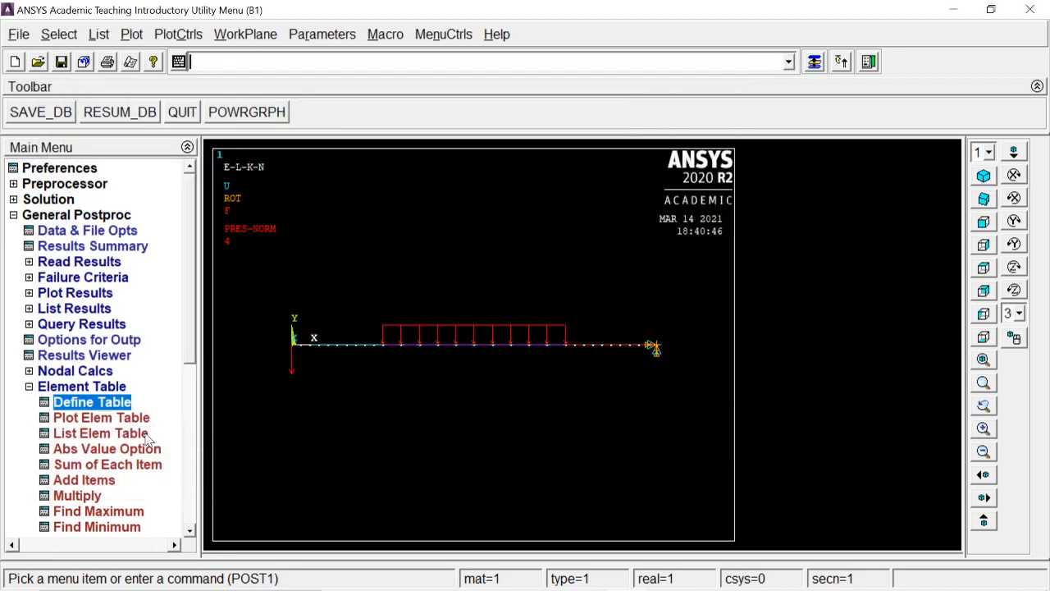
Step: Open the line-element results contour plot settings and move the dialog clear of the beam
click(100, 388)
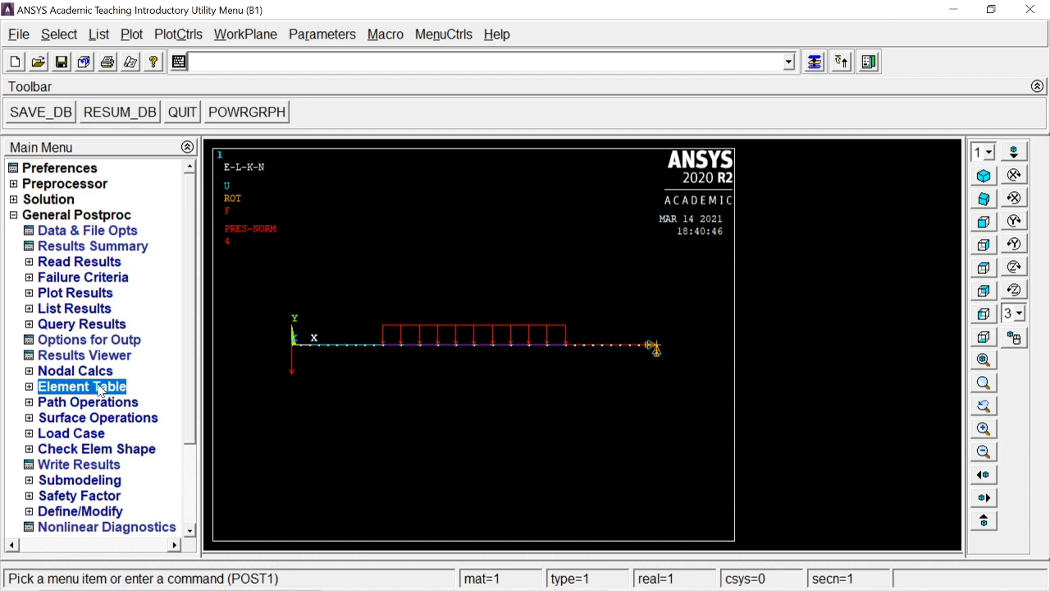
click(85, 297)
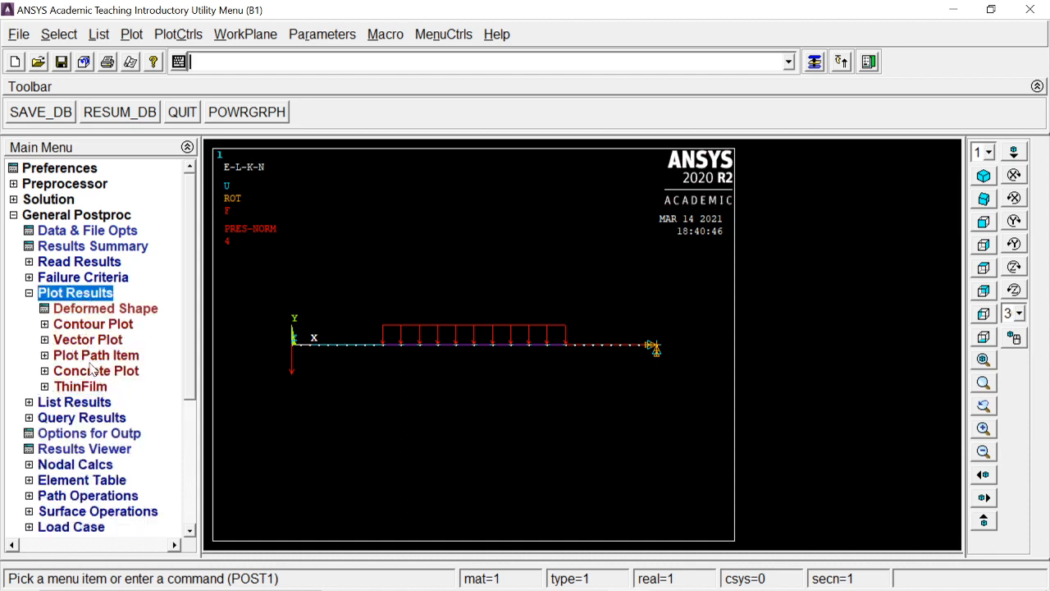
click(82, 325)
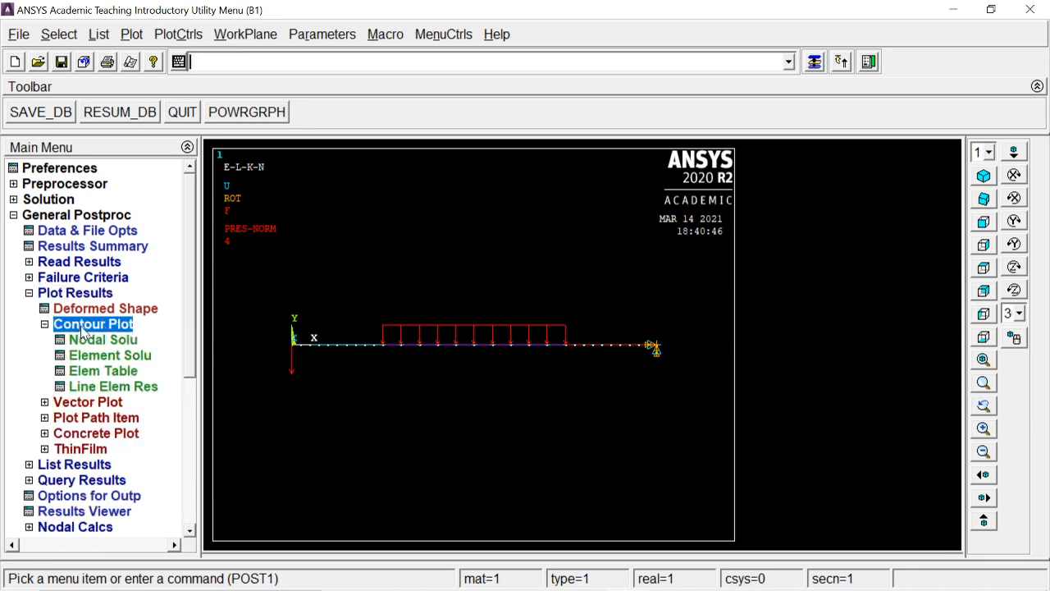
click(94, 373)
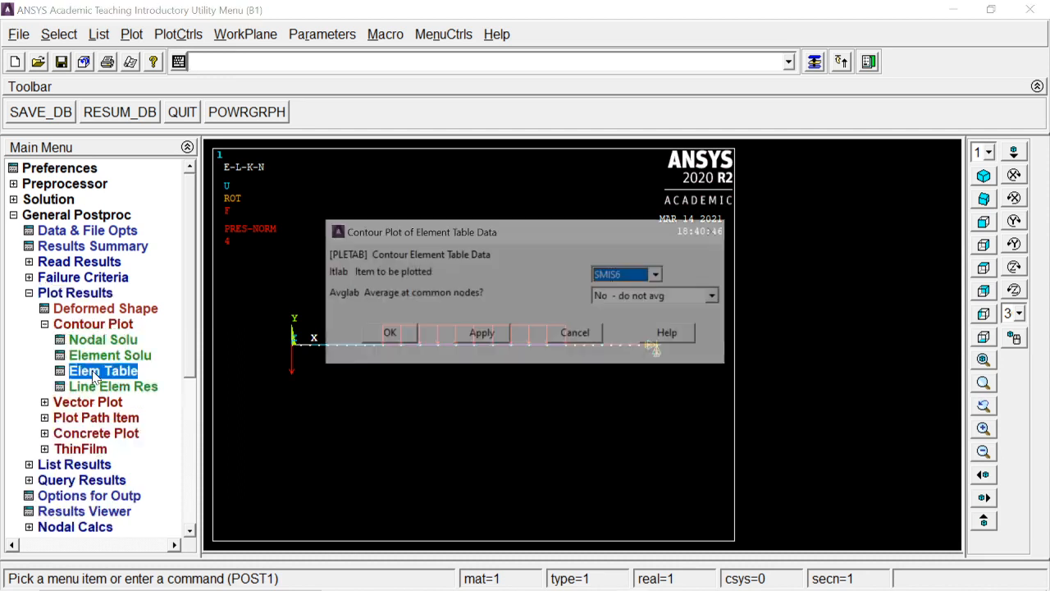
click(581, 336)
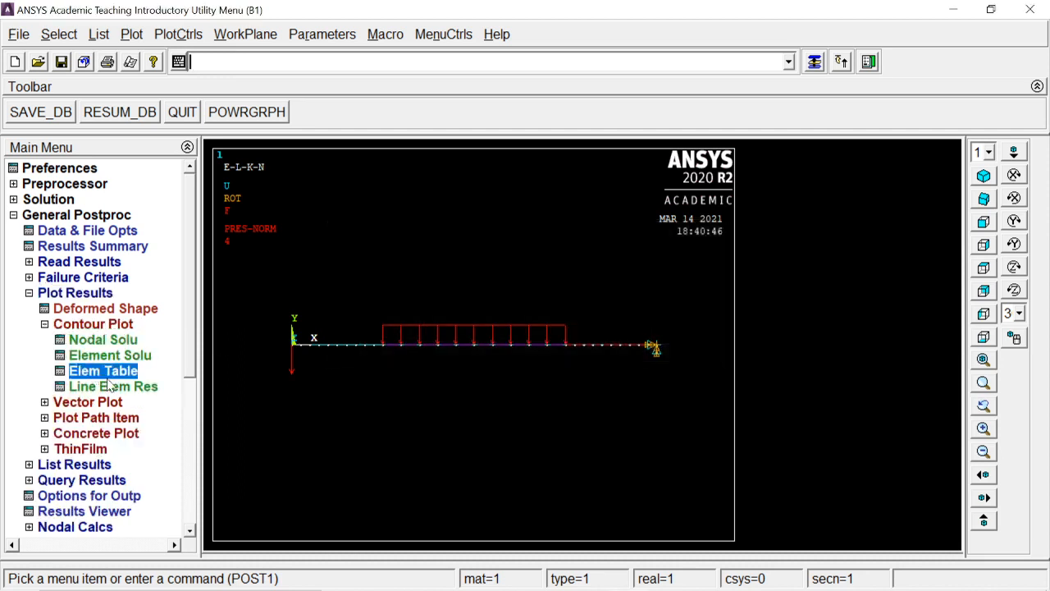
click(112, 388)
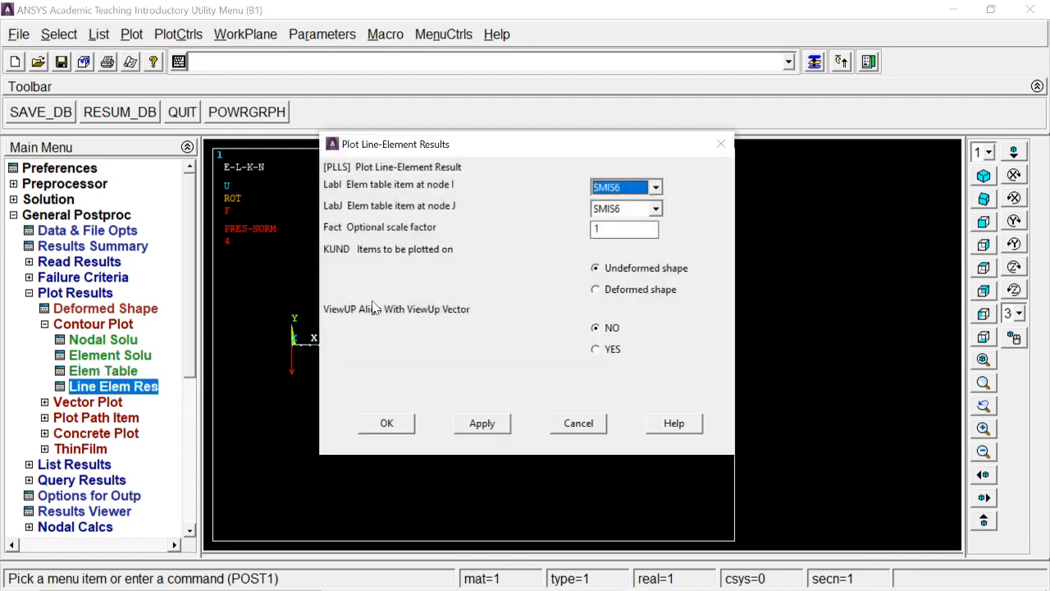
drag(507, 144, 735, 55)
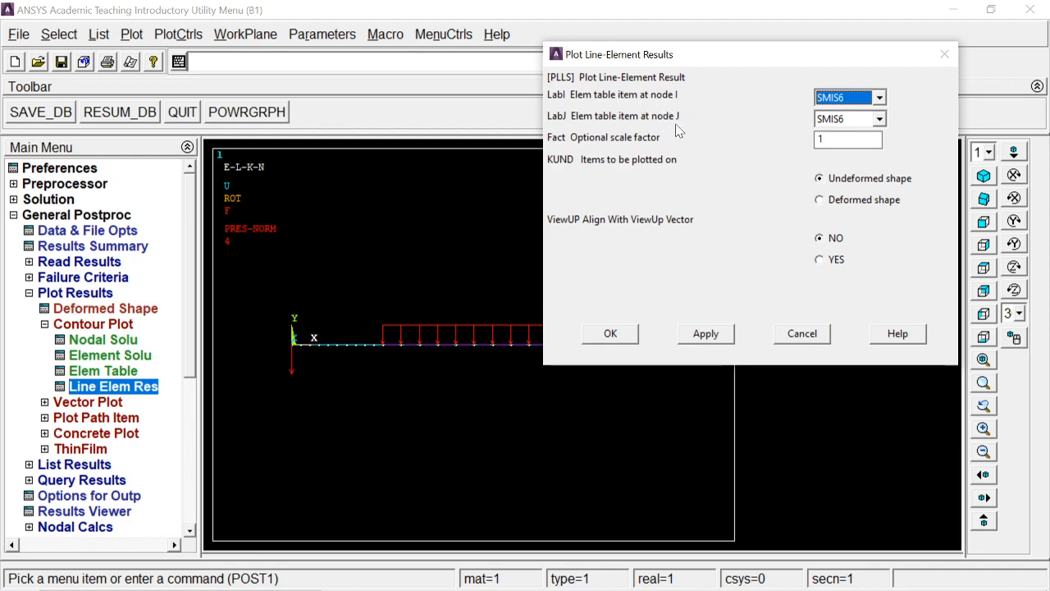
Step: Check the SFy sequence numbers for nodes I and J in the BEAM188 help page and return to the plot settings
key(alt+Tab)
key(Tab)
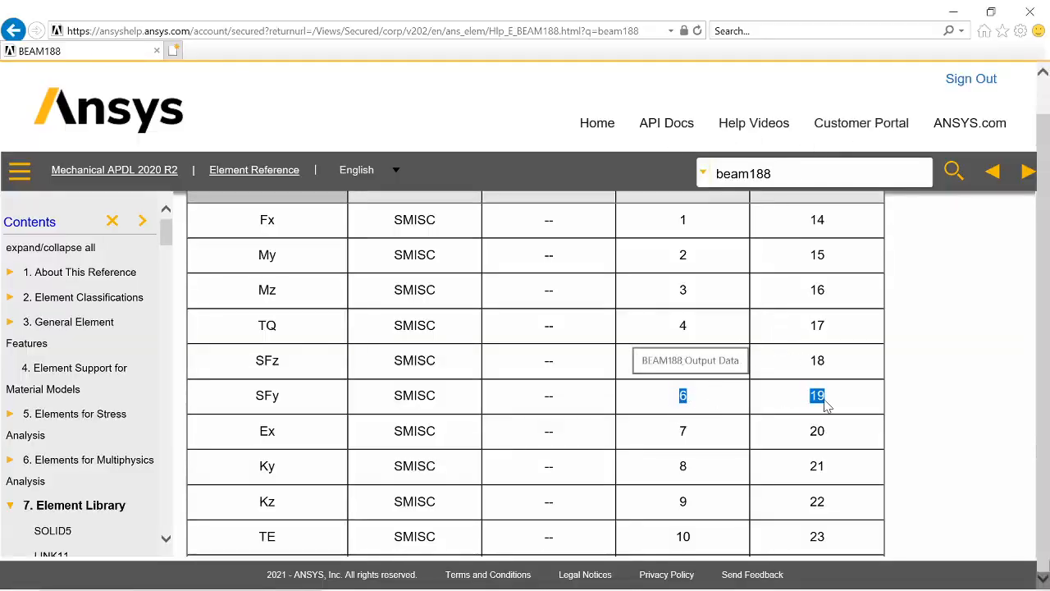
key(alt+Tab)
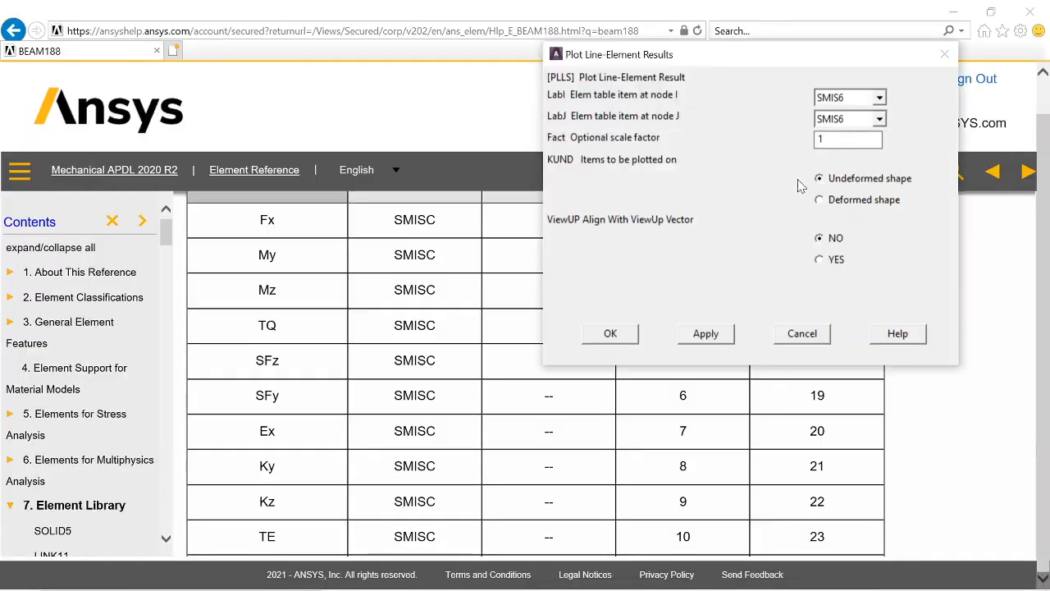
Step: Plot the shear force diagram as line-element results with SMIS6 at node I and SMIS19 at node J
click(873, 119)
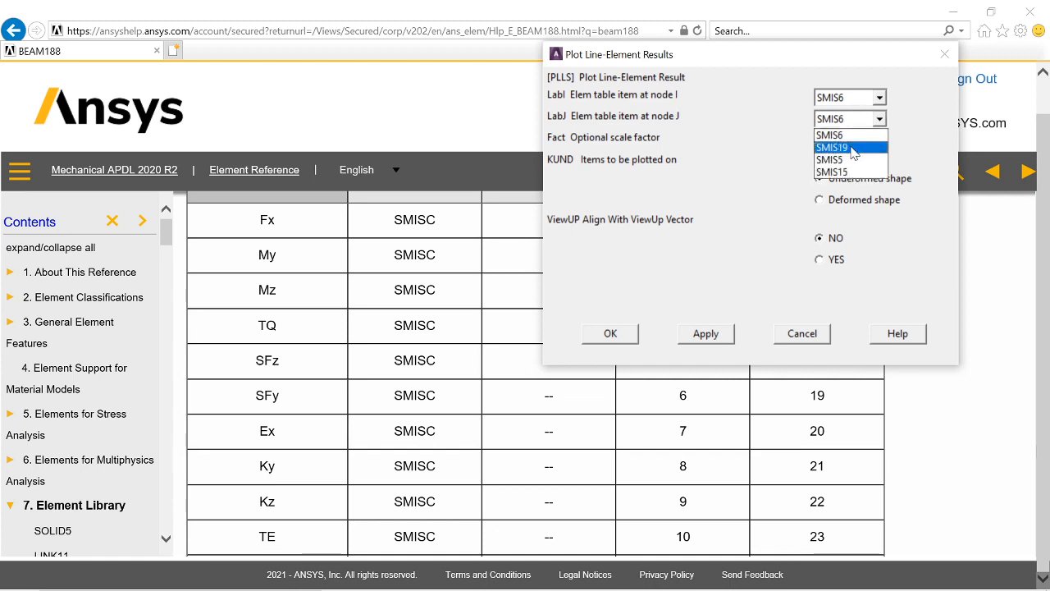
click(832, 148)
click(611, 333)
key(alt+Tab)
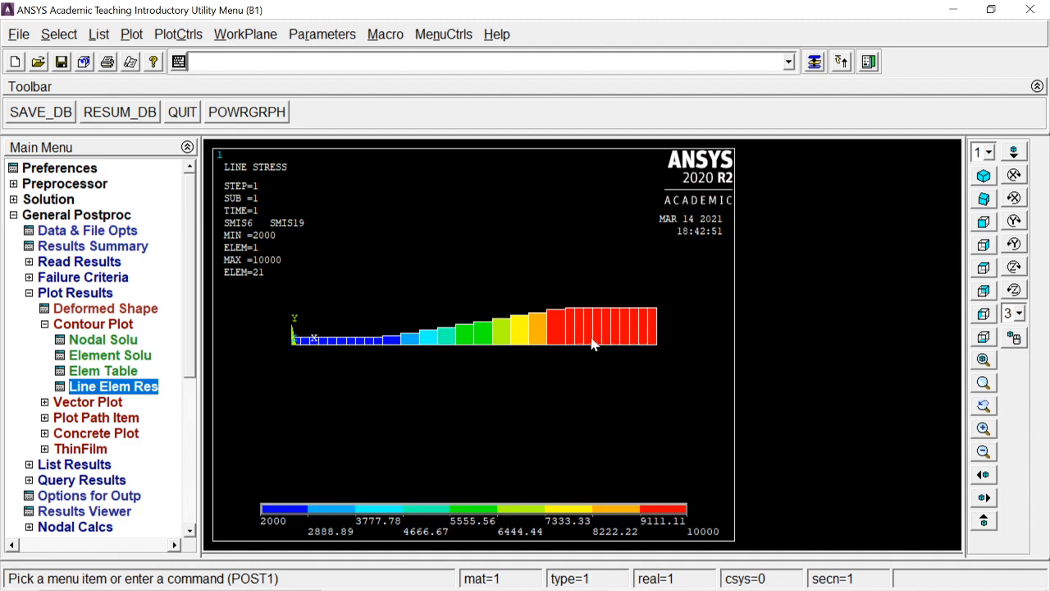
Step: Capture the shear force plot as an image and save it as bitmap SFDQ1 in the beams folder
click(182, 39)
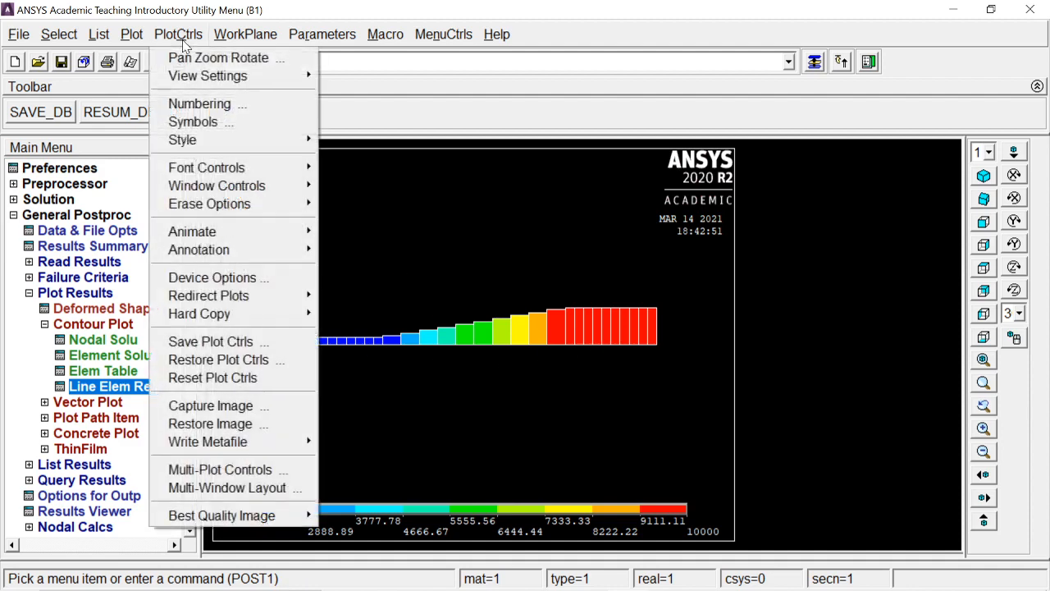
click(250, 403)
click(161, 189)
click(187, 209)
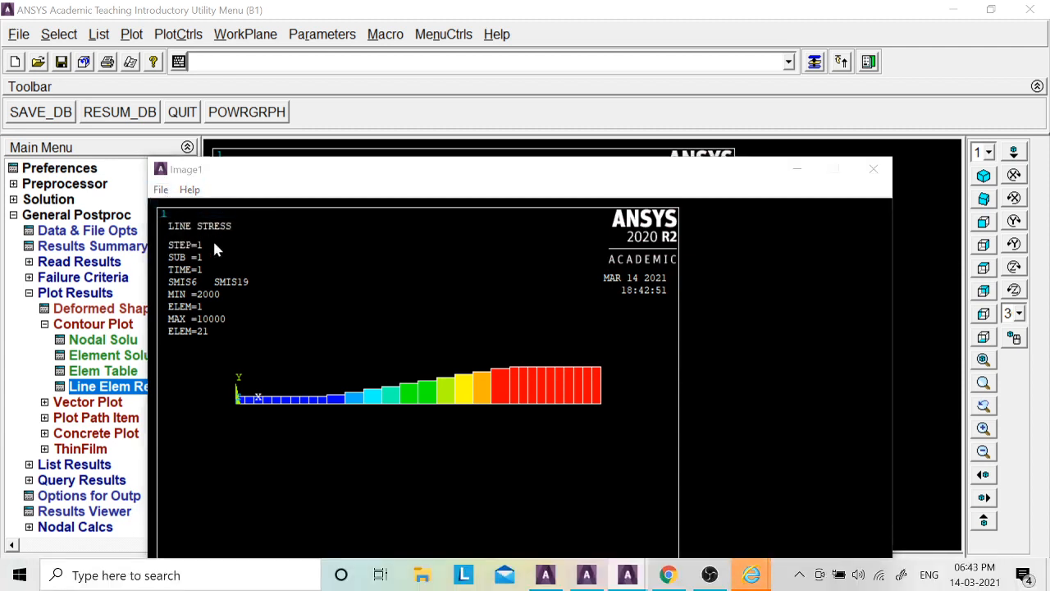
text(SFDQ)
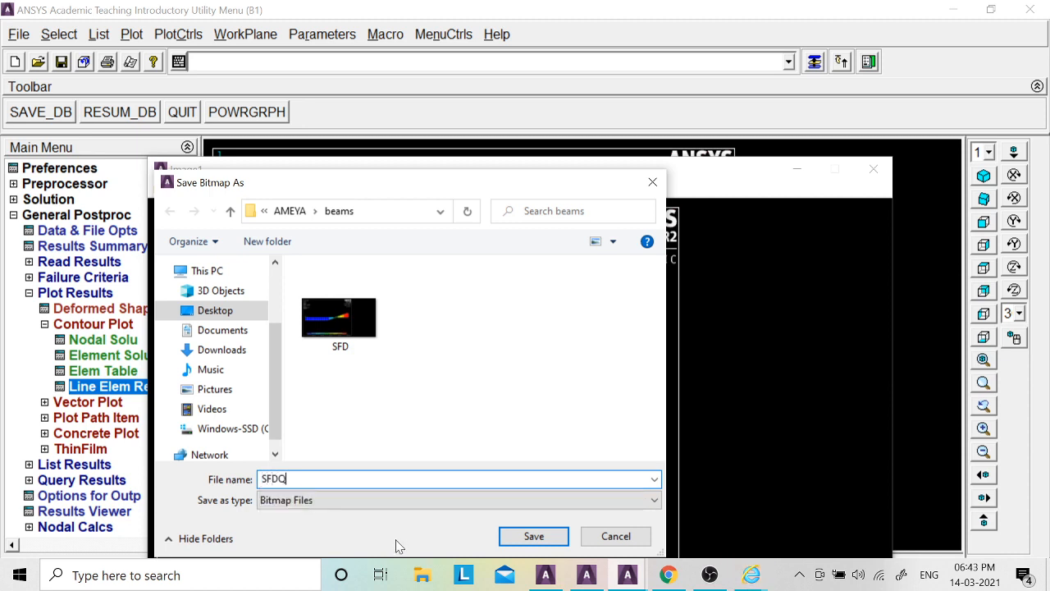
text(1)
click(534, 534)
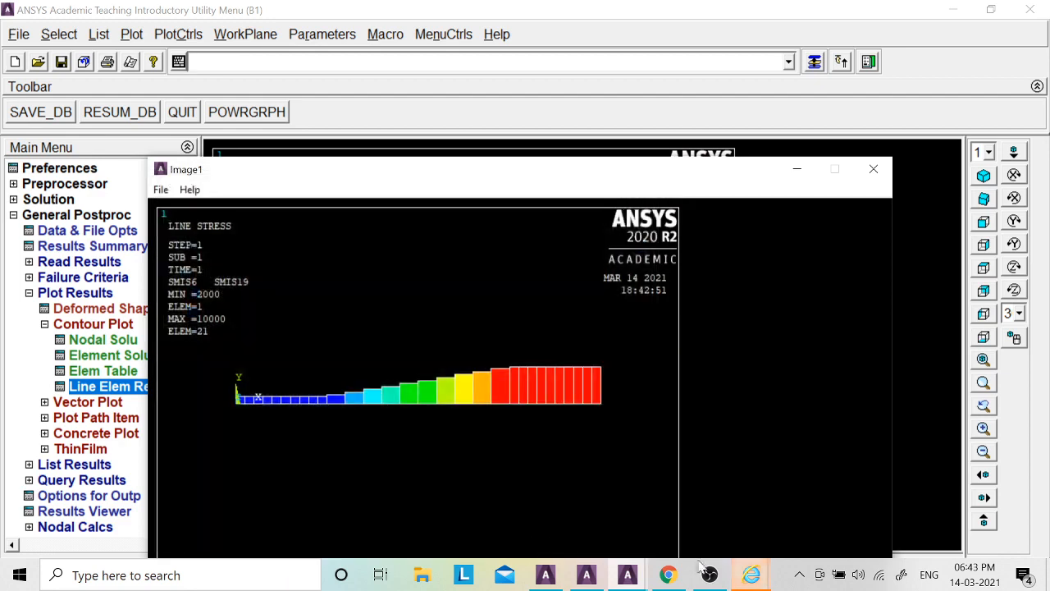
click(873, 169)
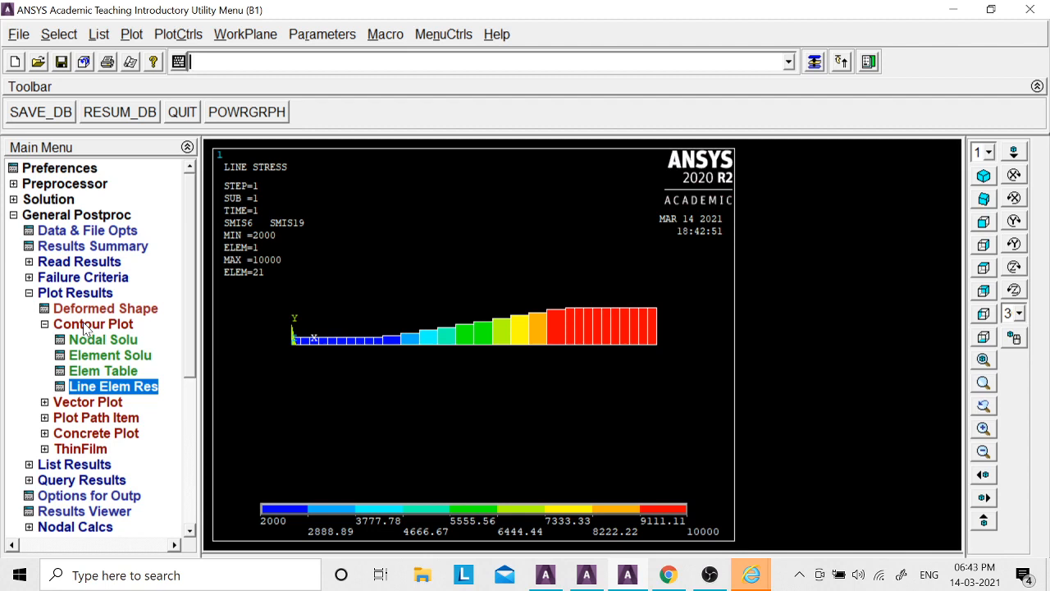
Step: Plot the line-element results with SMIS5 at node I and SMIS15 at node J
click(112, 386)
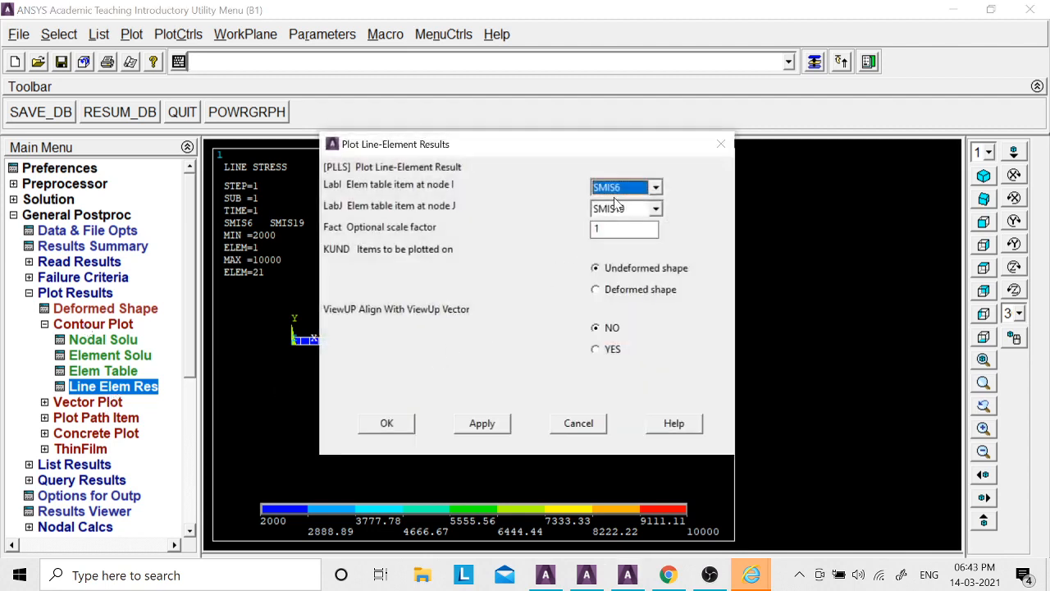
click(617, 188)
click(625, 225)
click(630, 209)
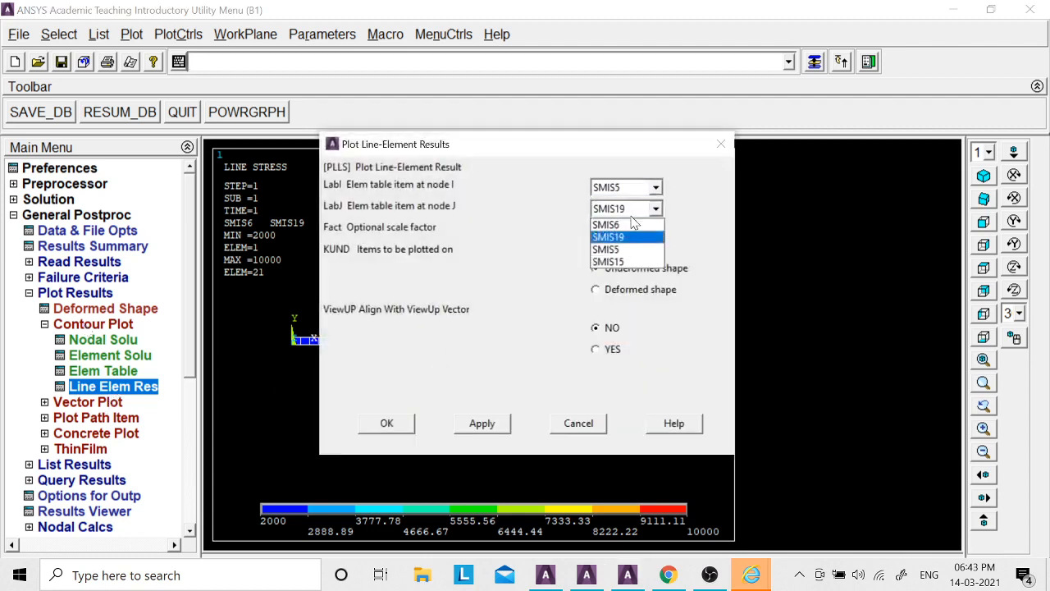
click(620, 261)
click(394, 420)
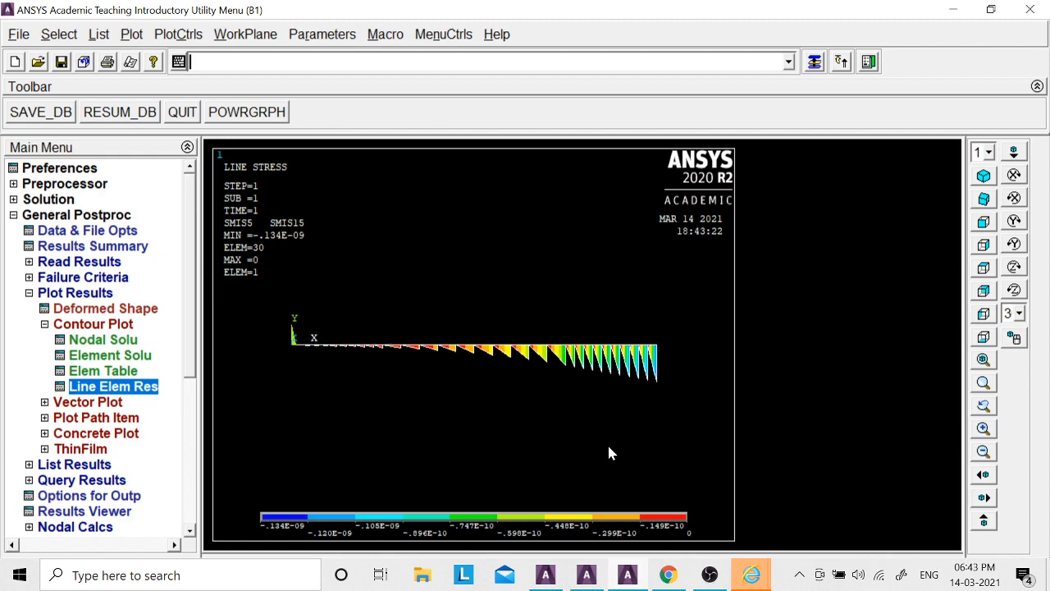
Step: Look up the My sequence numbers for nodes I and J in the BEAM188 help table and return to Mechanical APDL
key(alt+Tab)
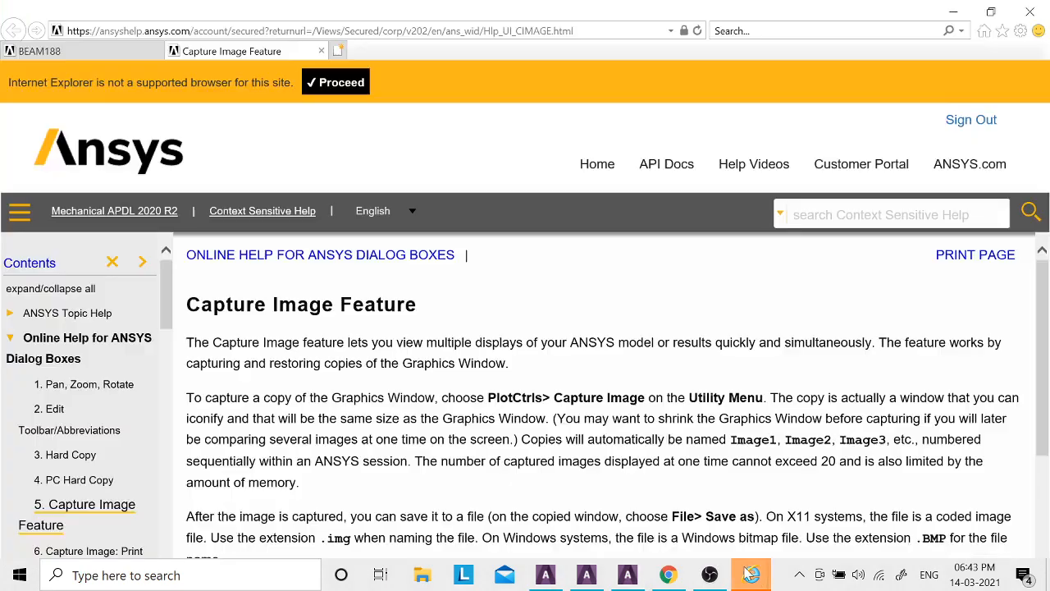
mouse_move(751, 574)
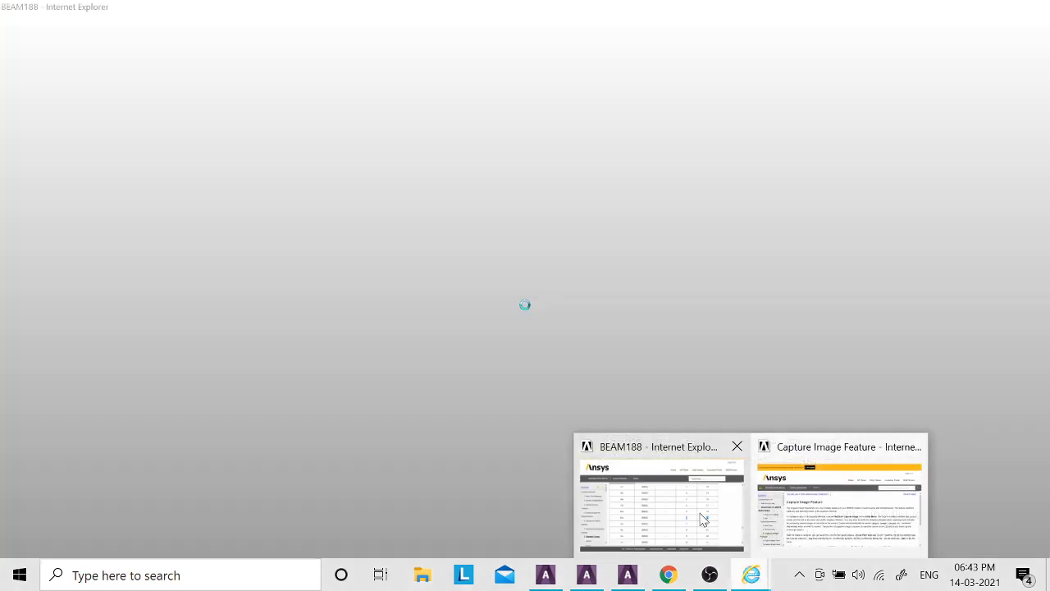
click(695, 501)
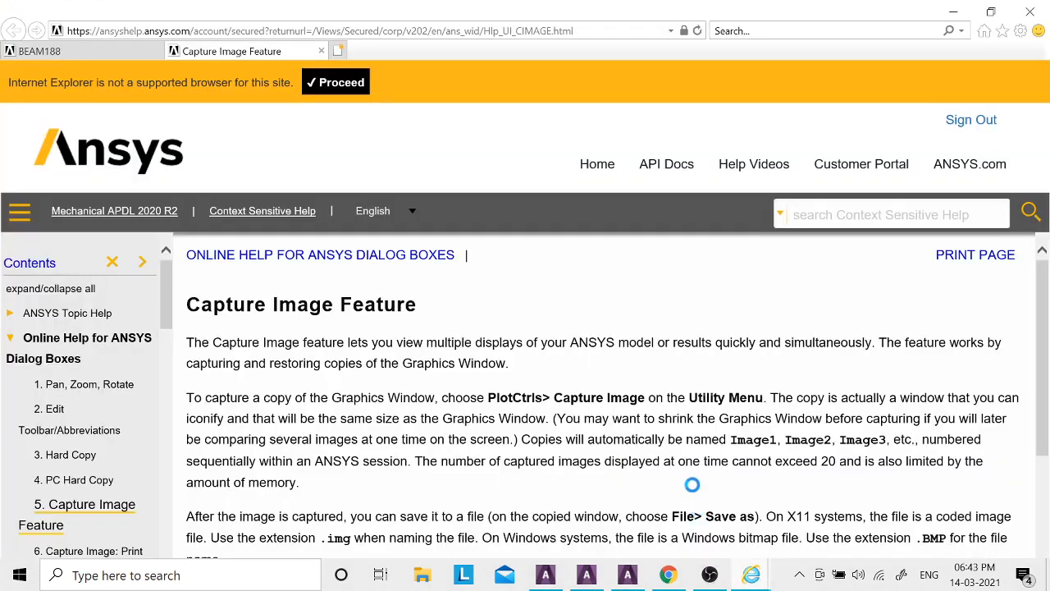
scroll(660, 436, up, 1)
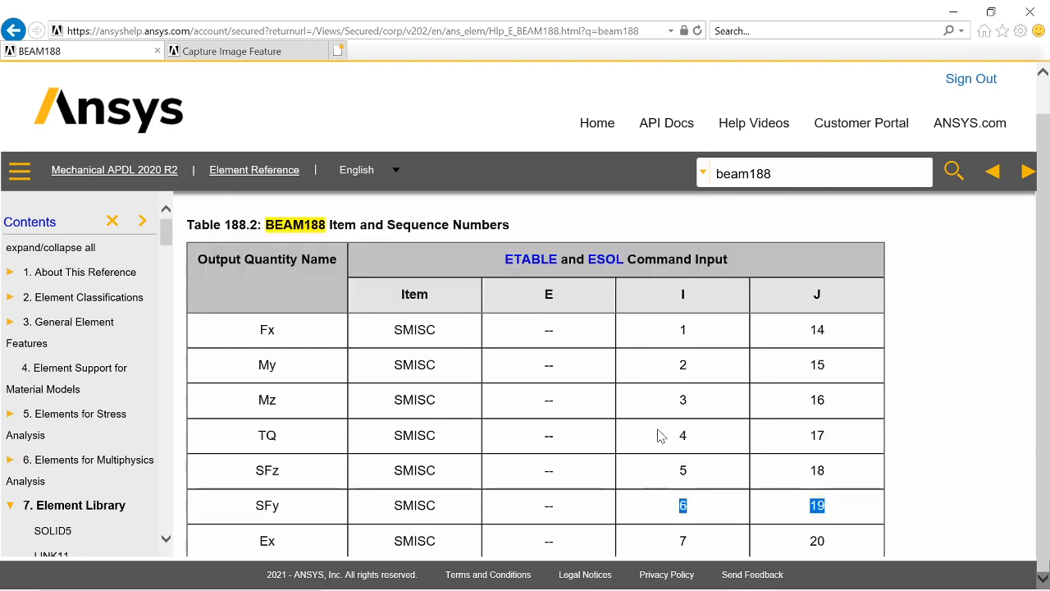
drag(680, 373, 839, 370)
key(alt+Tab)
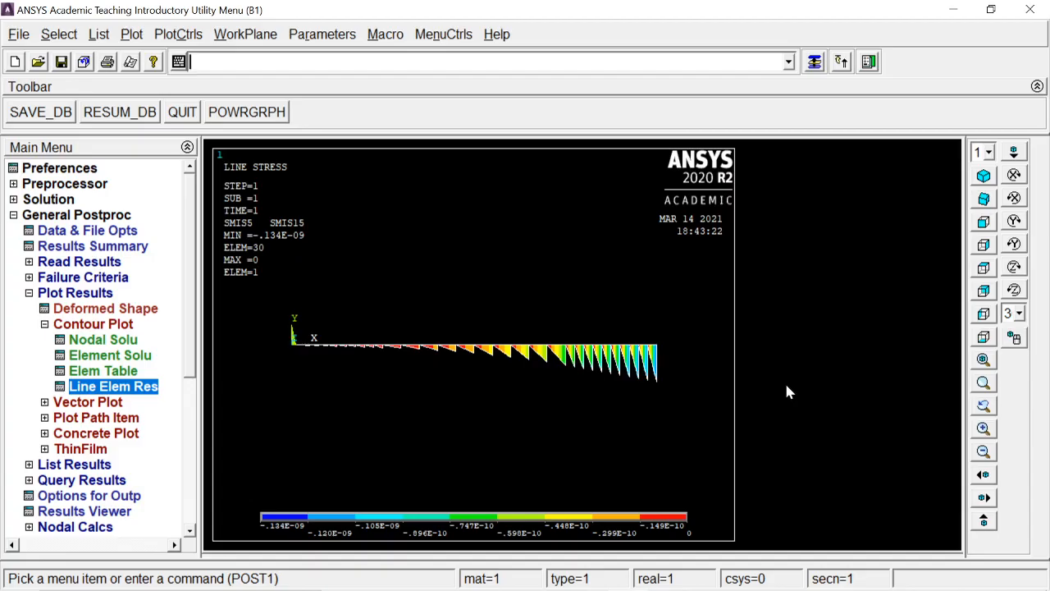
Step: Reopen the element table definitions and delete the item SMIS5
click(82, 325)
click(69, 481)
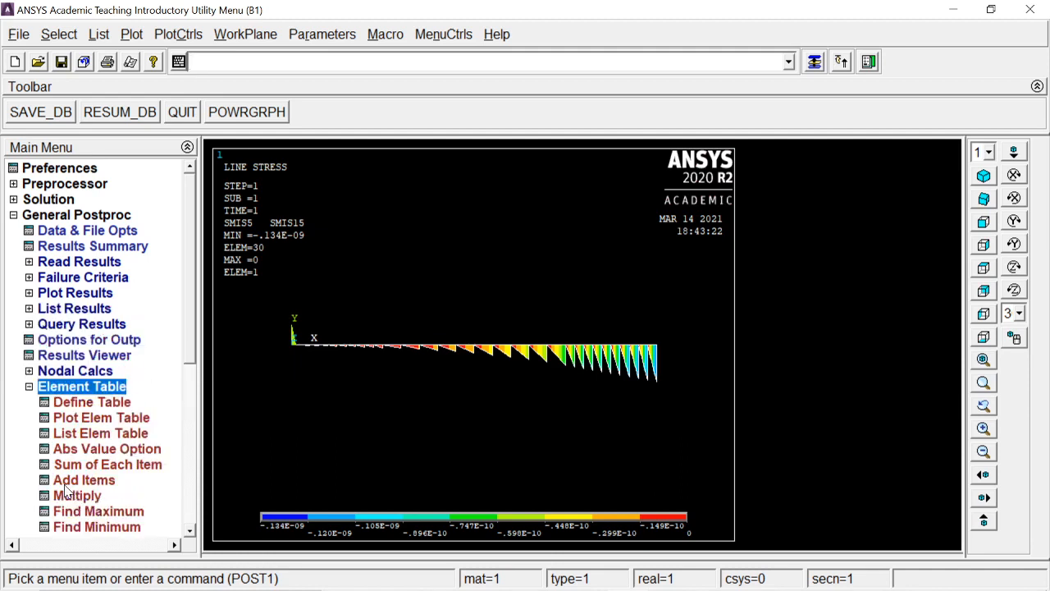
click(92, 403)
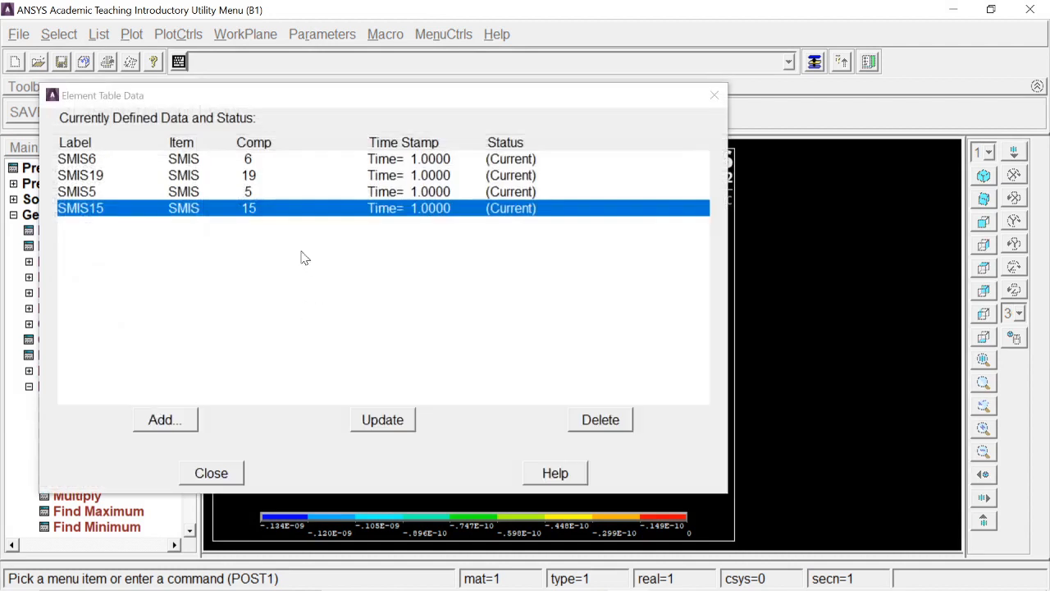
click(249, 197)
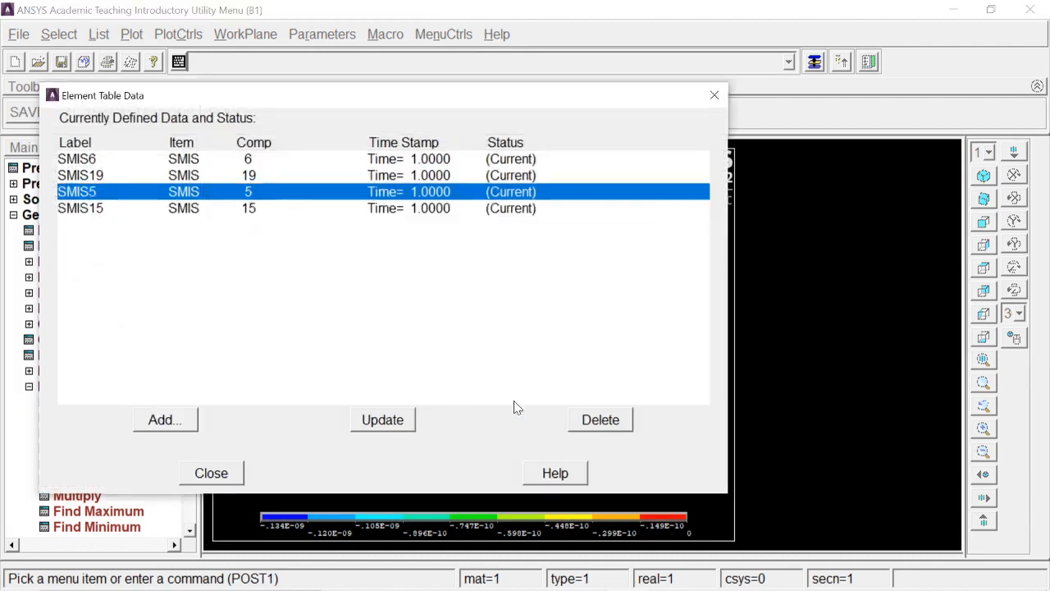
click(410, 426)
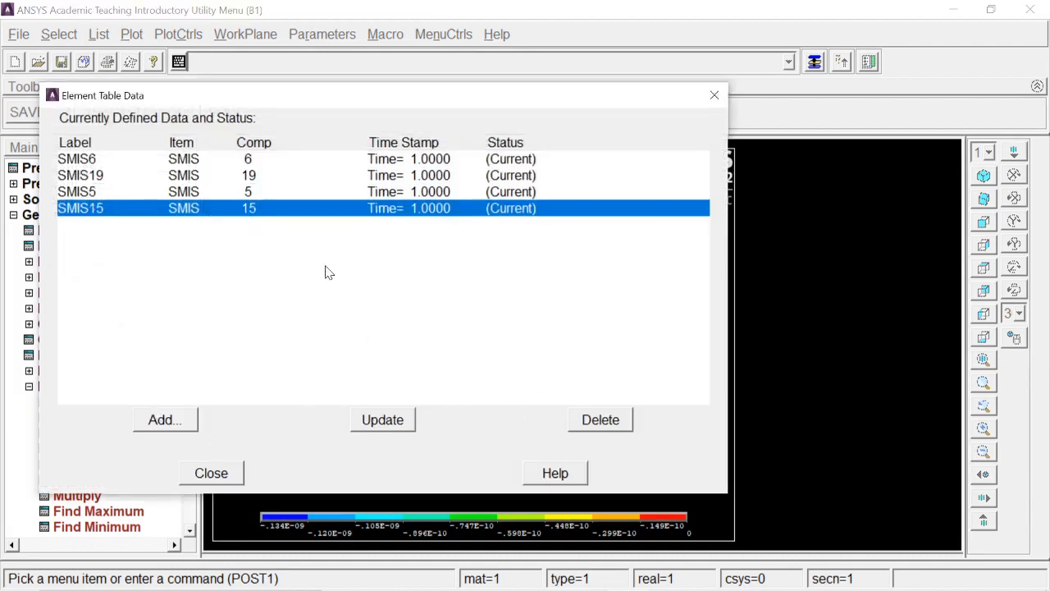
click(264, 194)
click(601, 419)
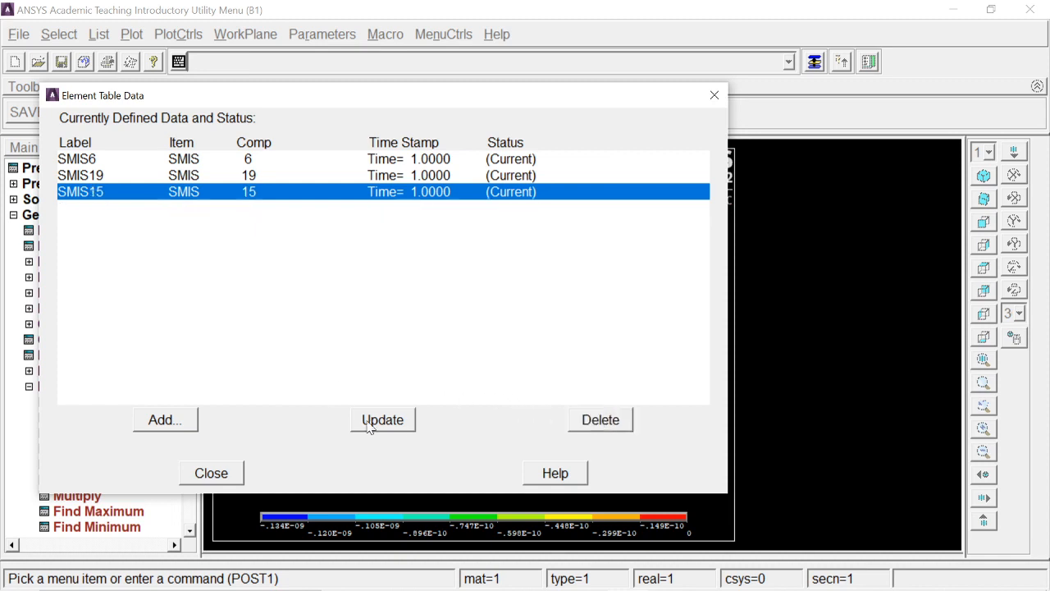
Step: Add the element table item SMISC, 2 by sequence number and close the element table definitions
click(146, 425)
click(531, 307)
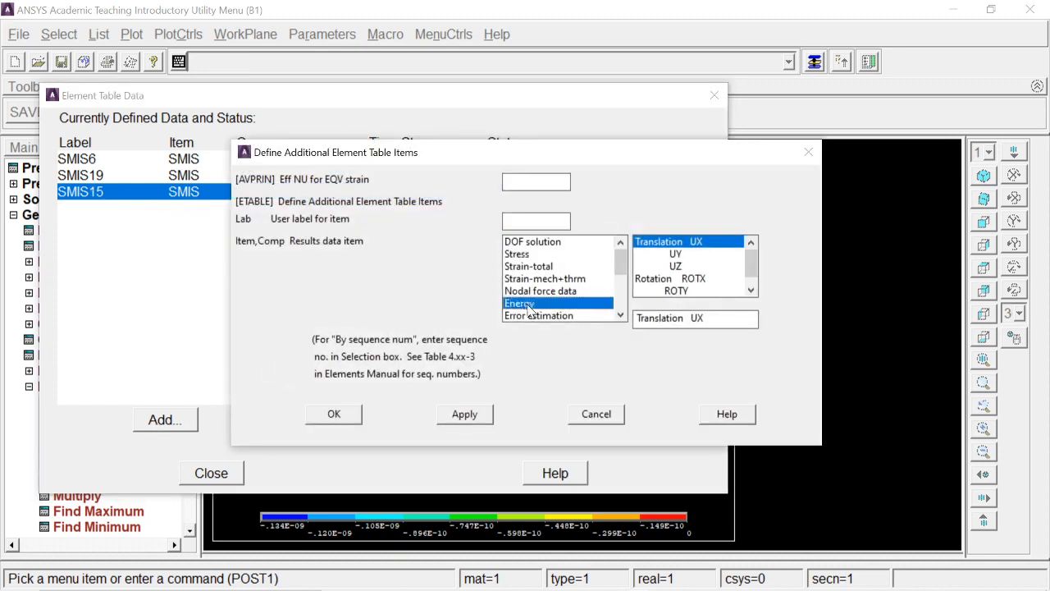
scroll(529, 305, down, 2)
click(533, 316)
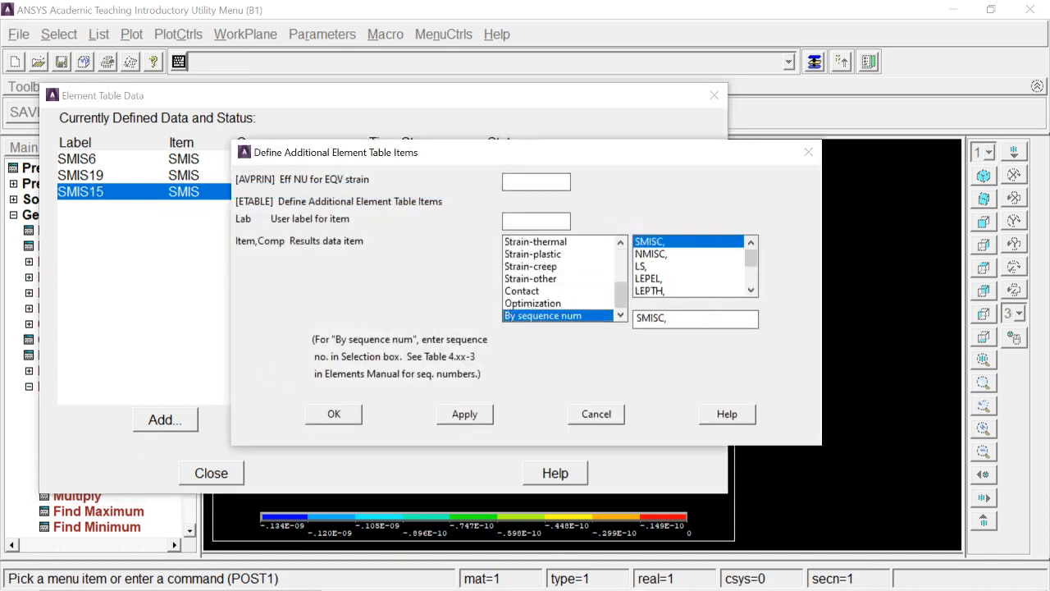
text(2)
click(334, 412)
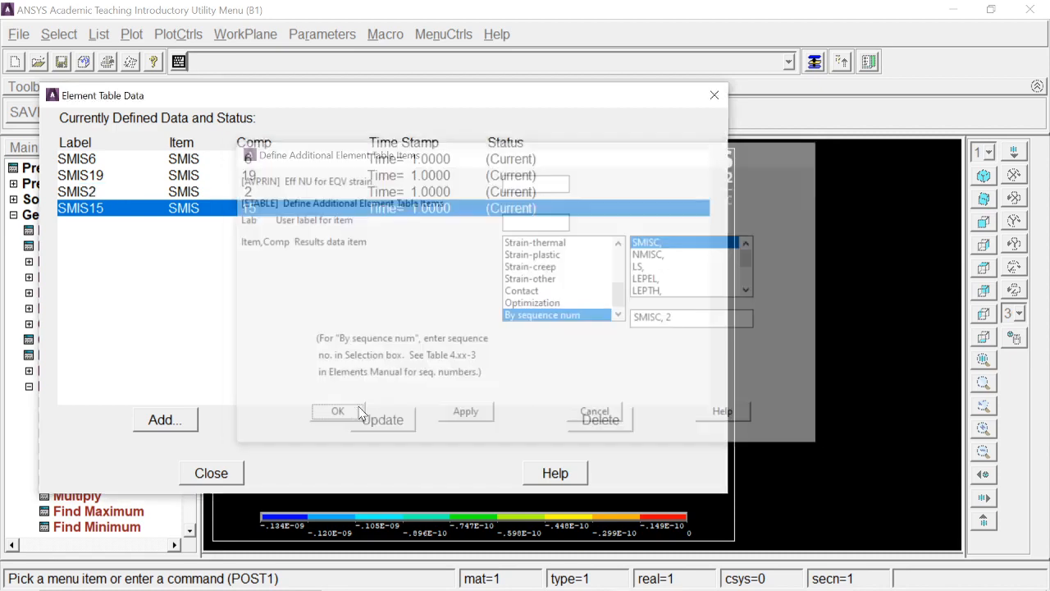
click(209, 473)
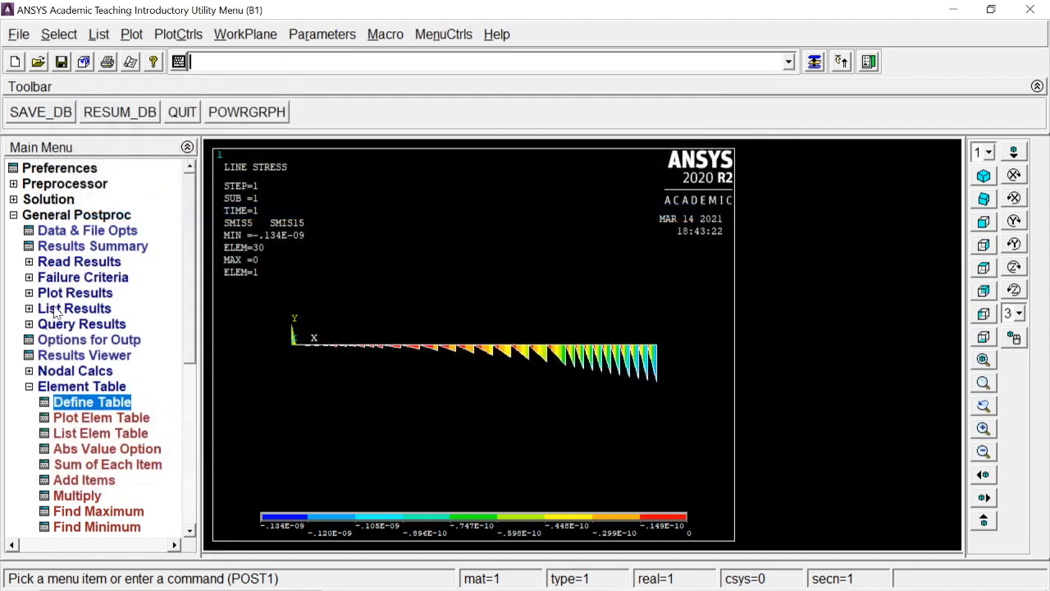
Step: Plot the line-element results with SMIS2 at node I and SMIS15 at node J
click(63, 293)
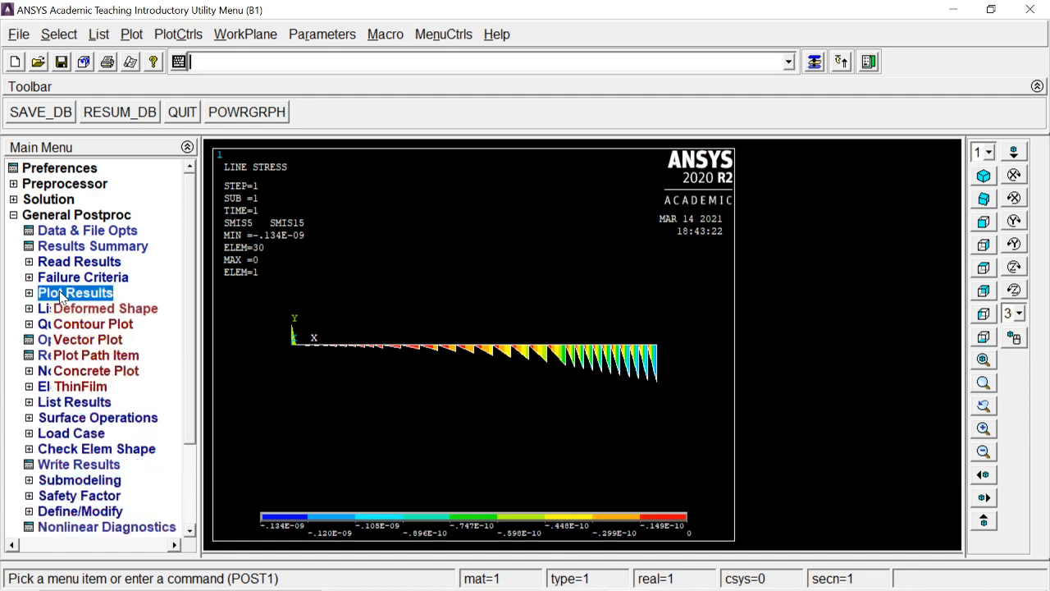
click(92, 325)
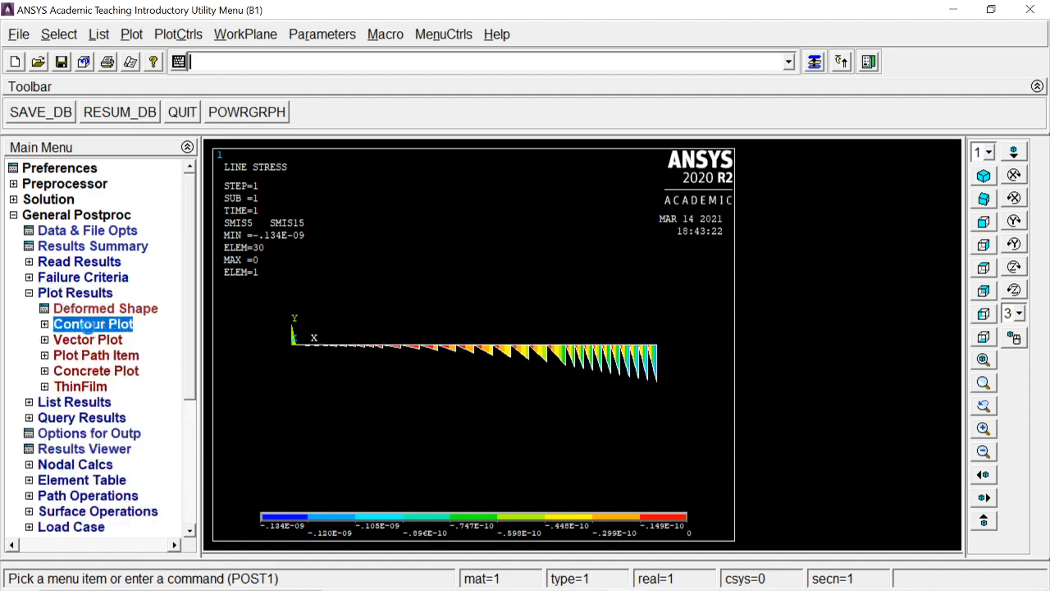
click(93, 386)
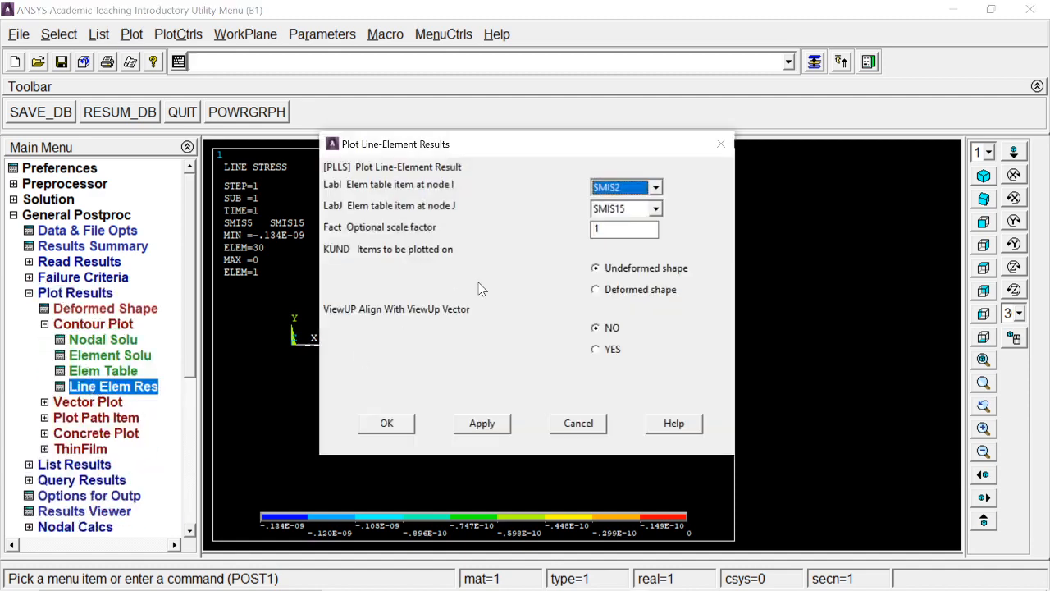
click(641, 189)
click(638, 228)
click(400, 426)
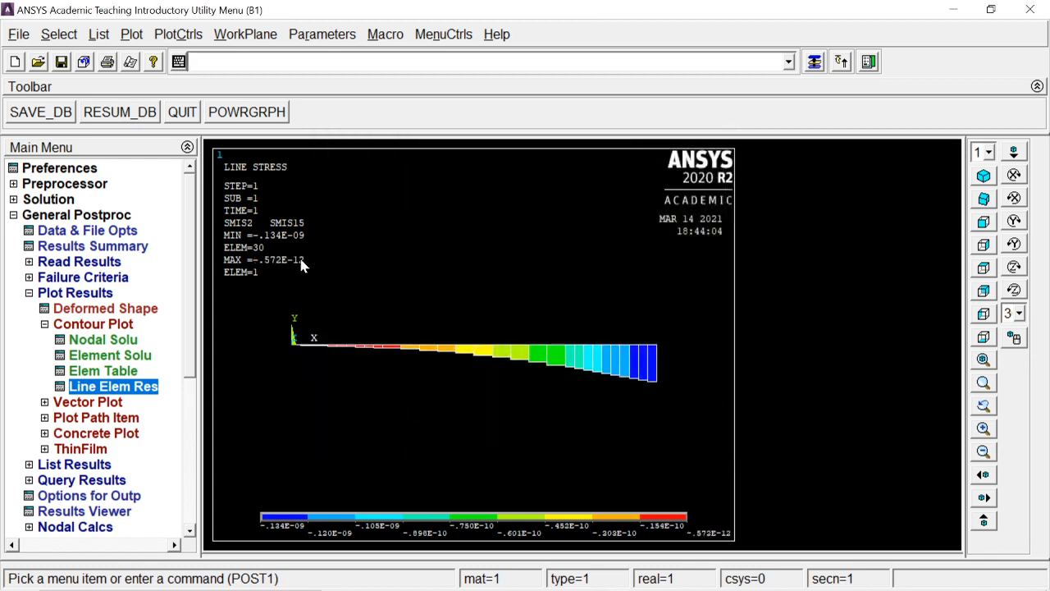
Step: Capture the bending moment plot as an image, save it as bitmap BMD1 in the beams folder, and close the image
click(165, 38)
click(211, 406)
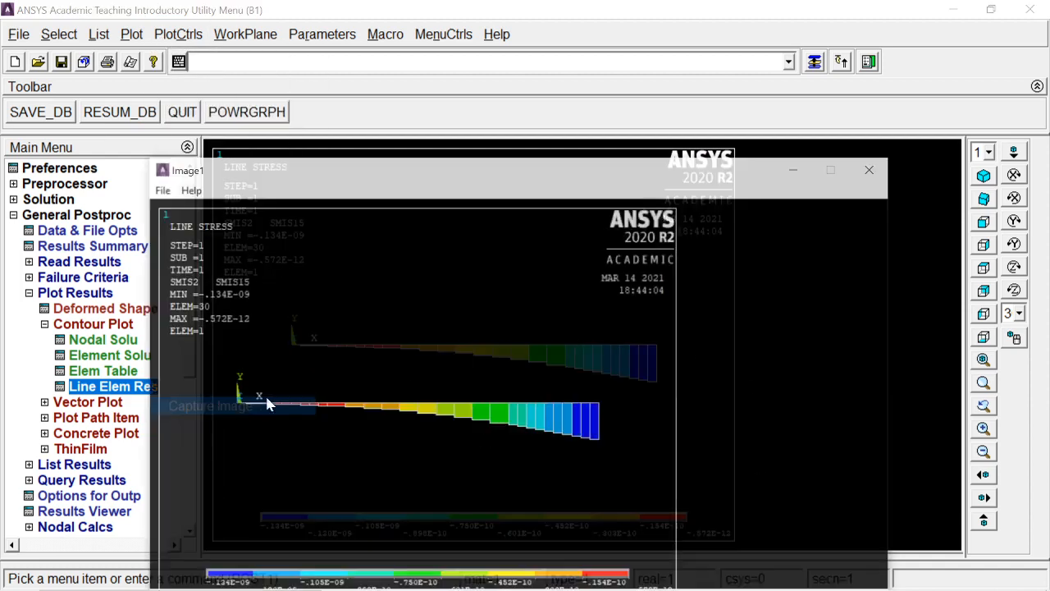
click(160, 190)
click(176, 206)
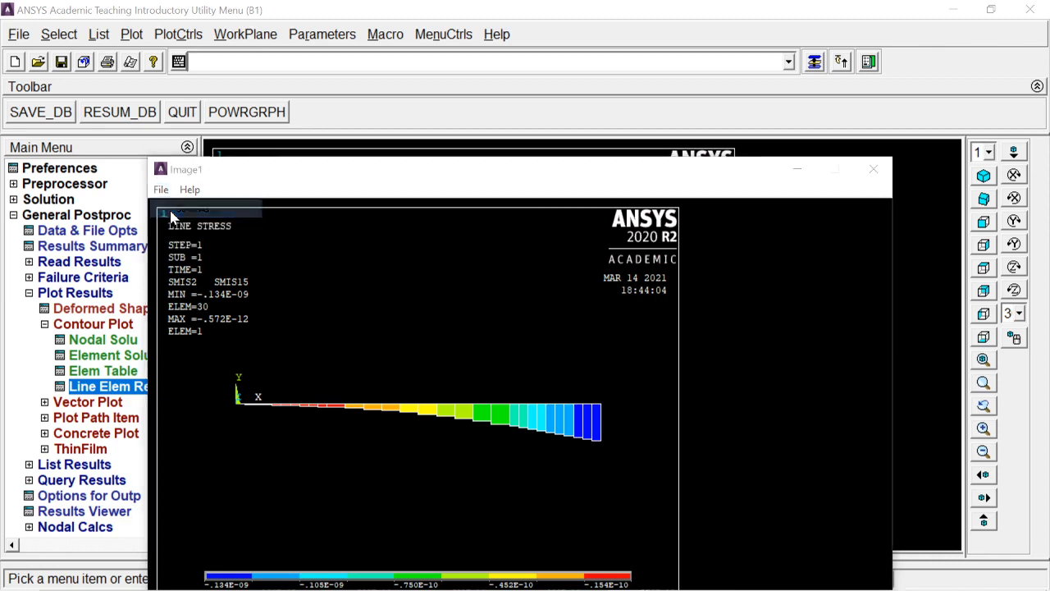
text(BMD1)
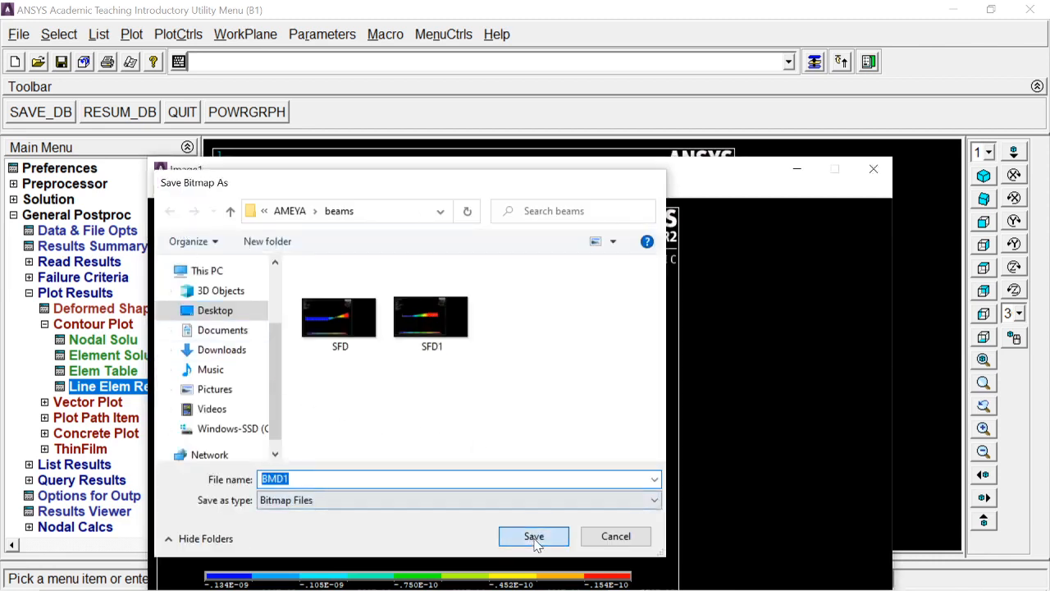
click(533, 536)
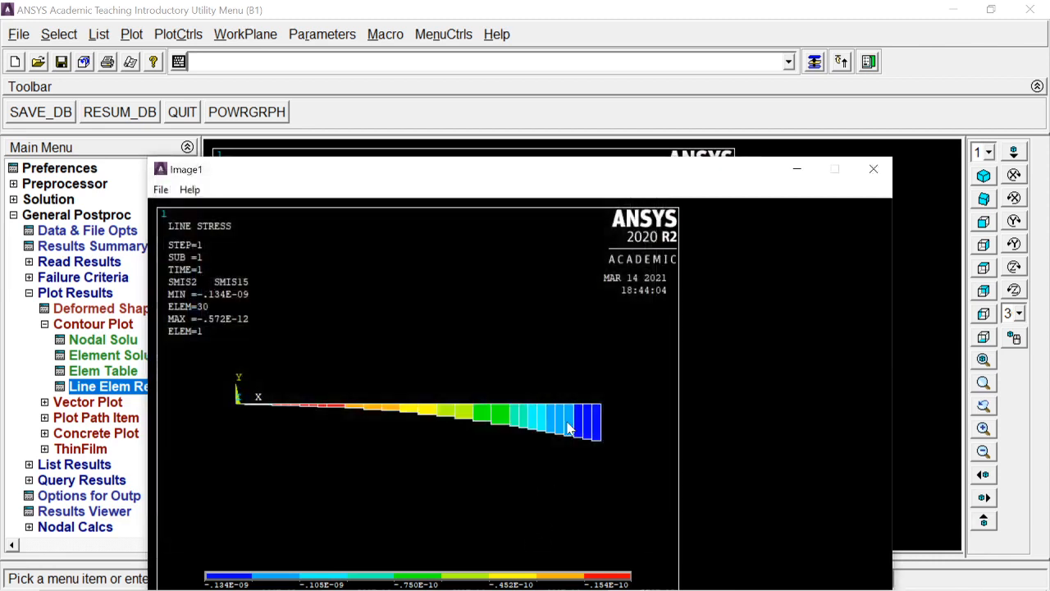
click(873, 169)
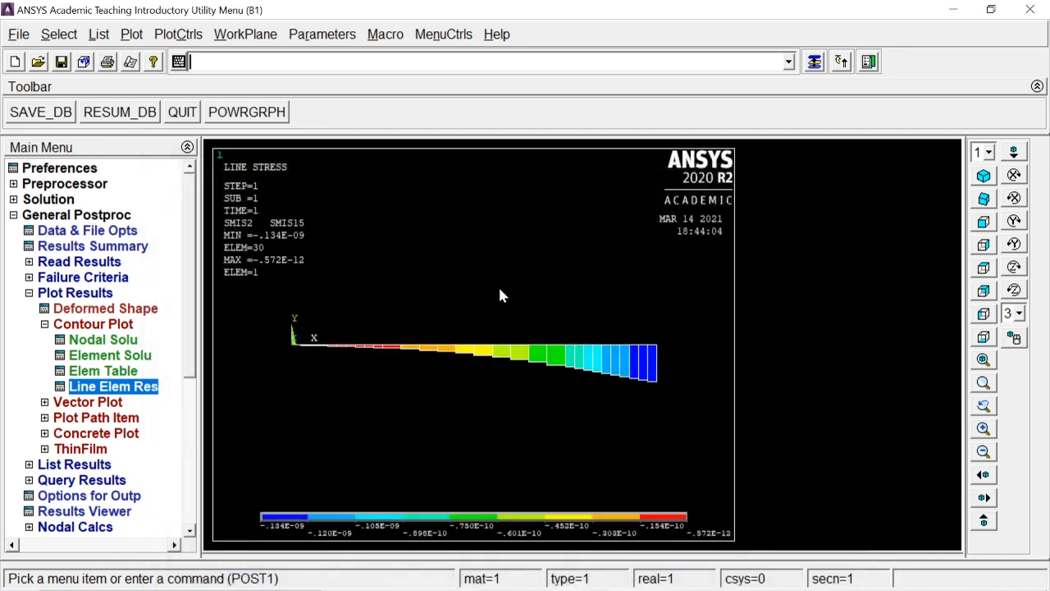
Step: Plot the nodal solution contour of the displacement vector sum with the deformed shape only
click(89, 297)
click(86, 300)
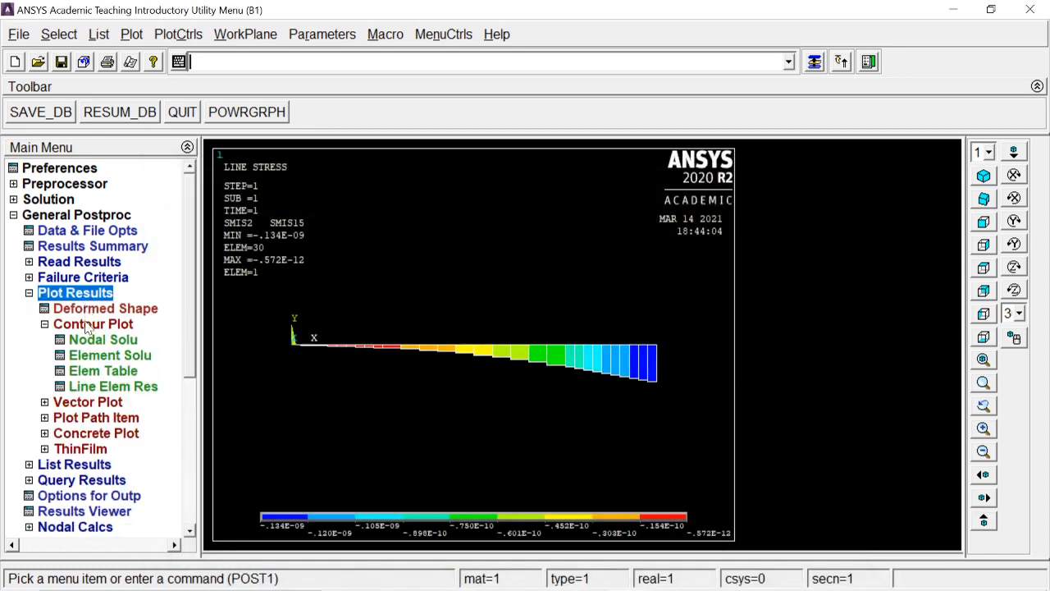
click(89, 324)
click(88, 324)
click(90, 339)
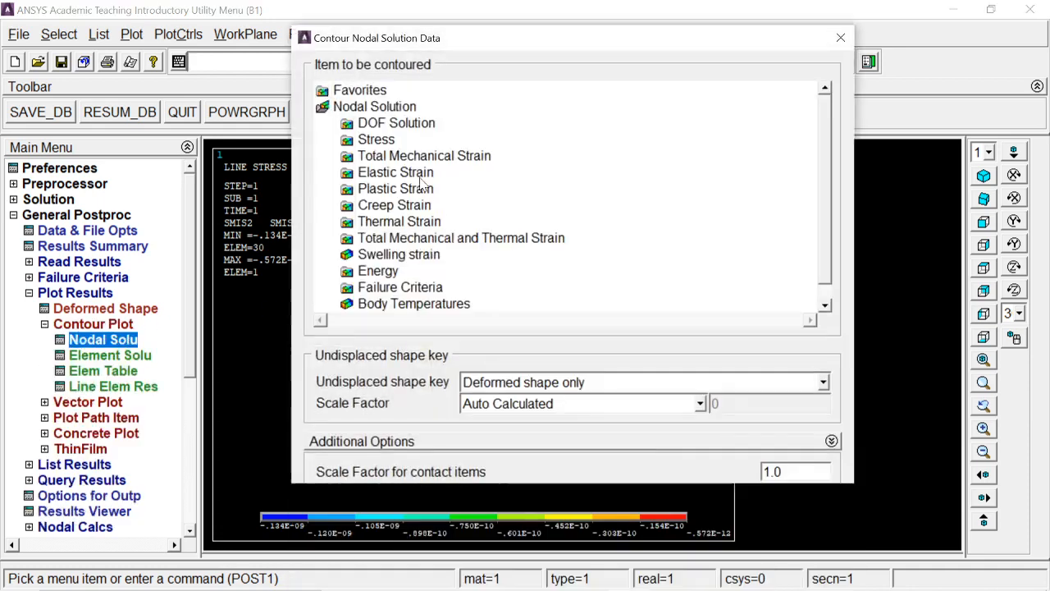
click(386, 125)
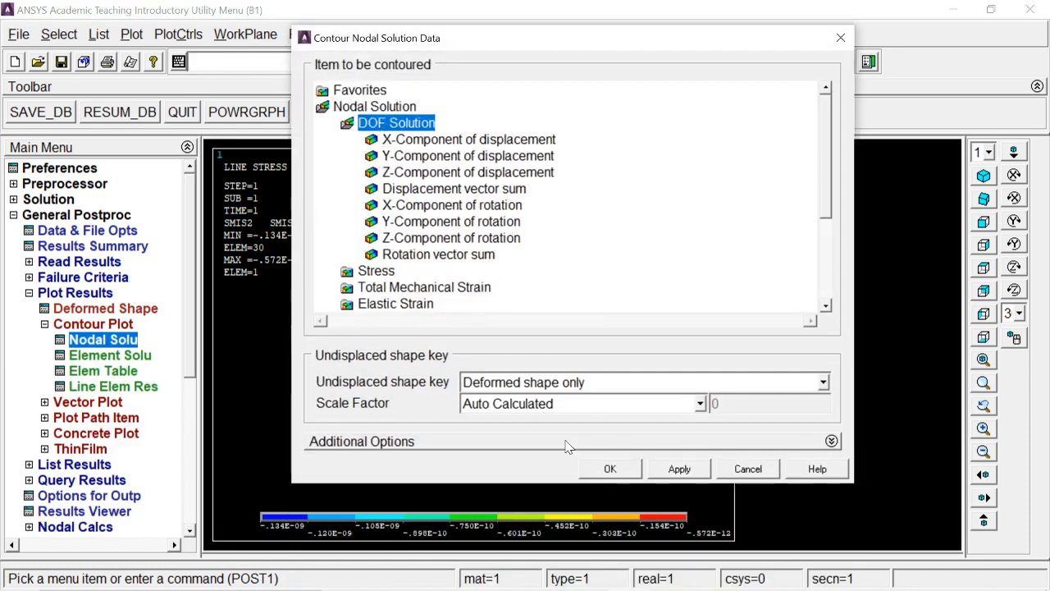
click(414, 191)
click(598, 469)
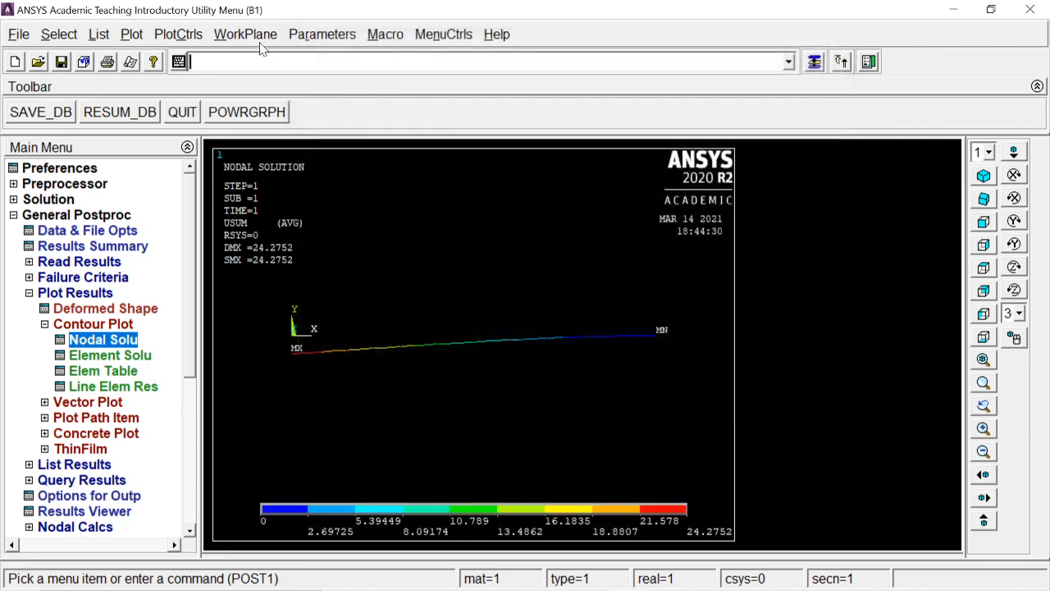
Step: Turn on the display of element shapes based on real constant descriptions and replot the beam
click(197, 36)
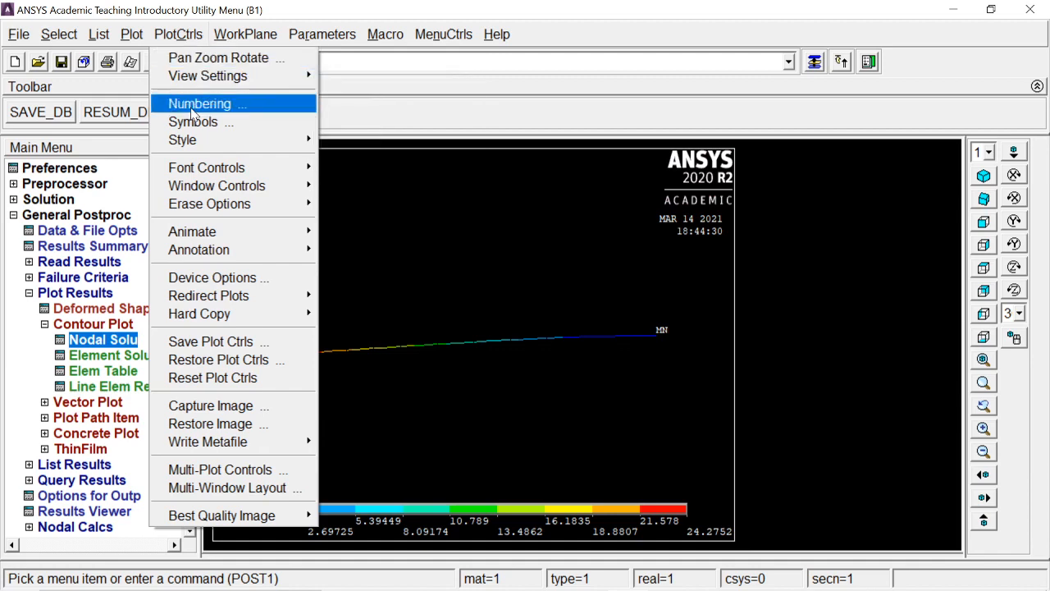
mouse_move(193, 139)
click(357, 157)
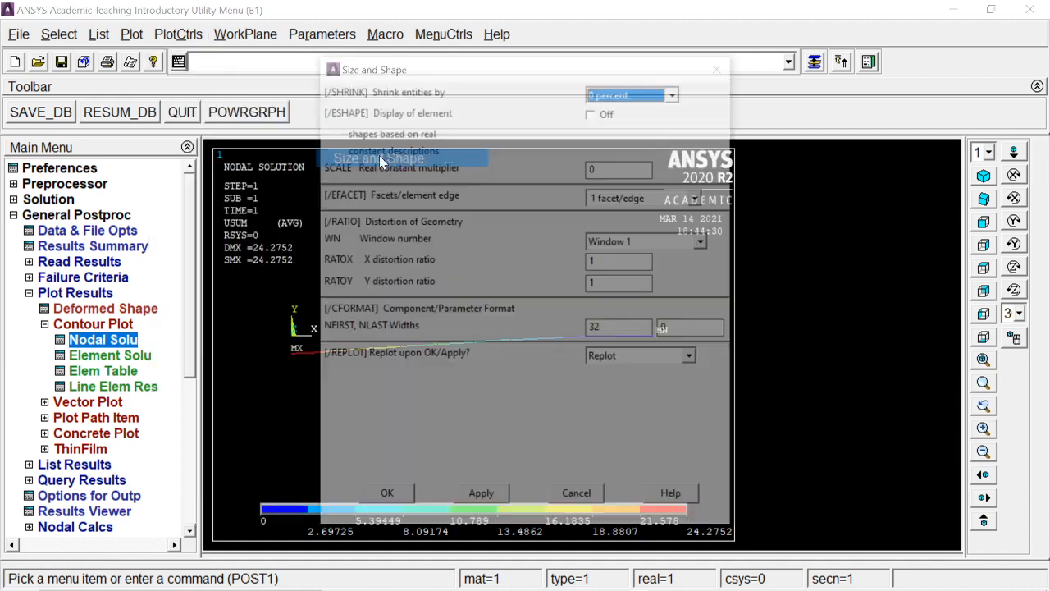
click(609, 114)
click(385, 499)
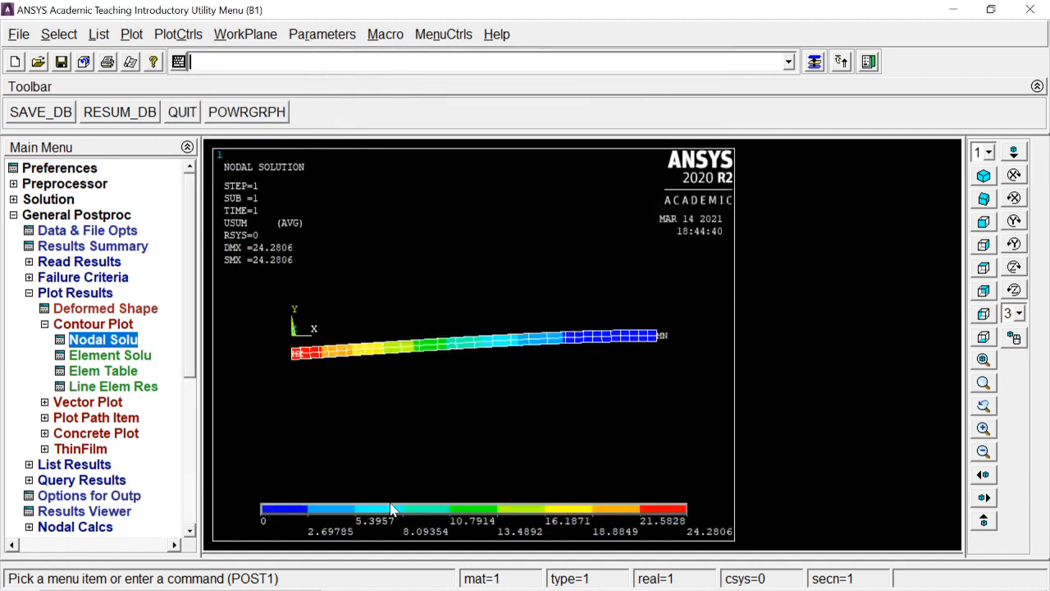
Step: Plot the beam's deformed shape together with its undeformed shape
click(91, 325)
click(105, 307)
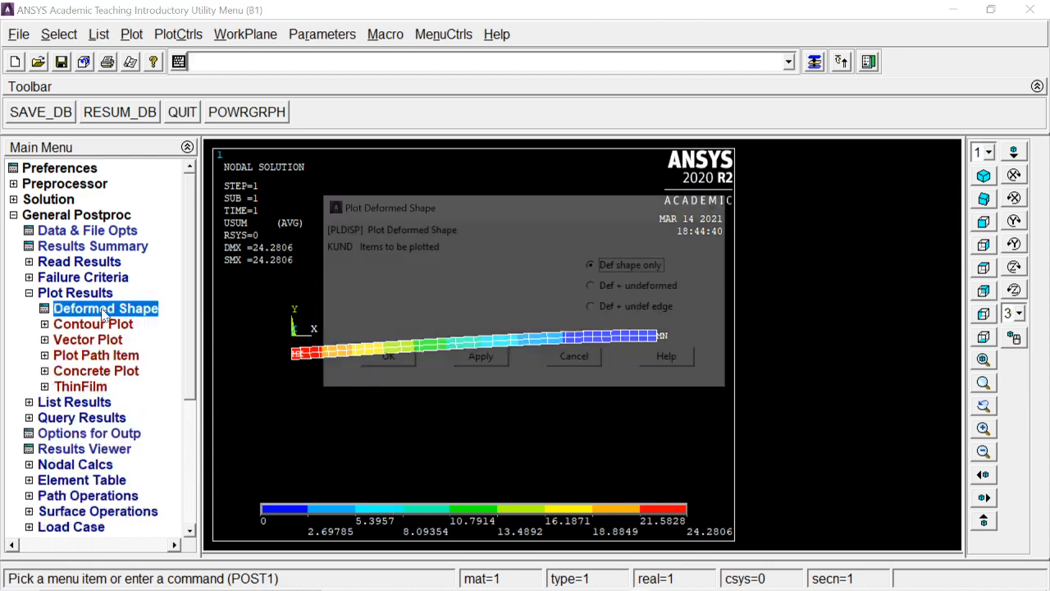
click(663, 286)
click(394, 359)
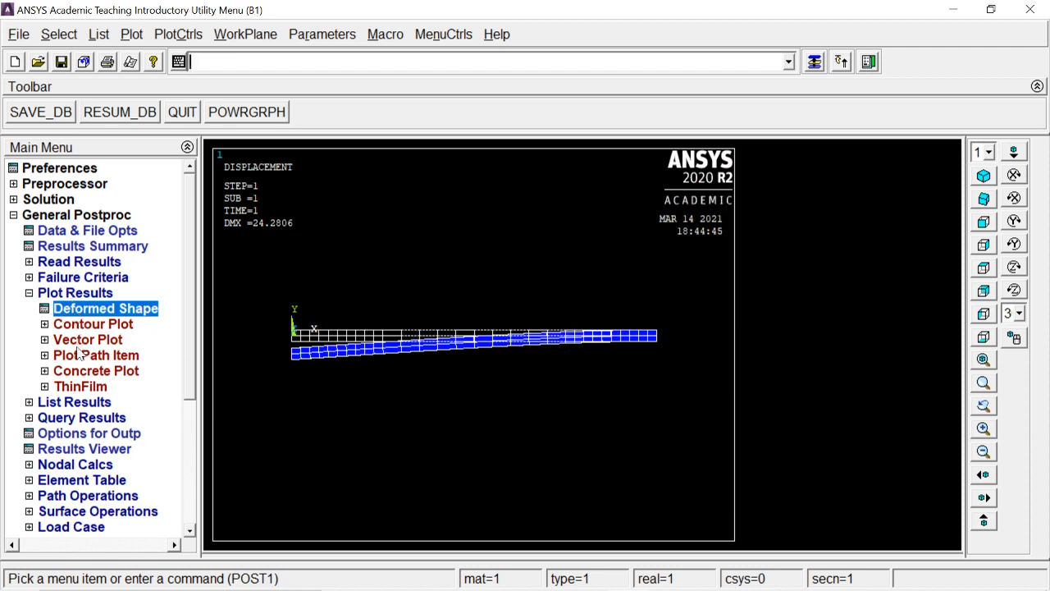
click(79, 309)
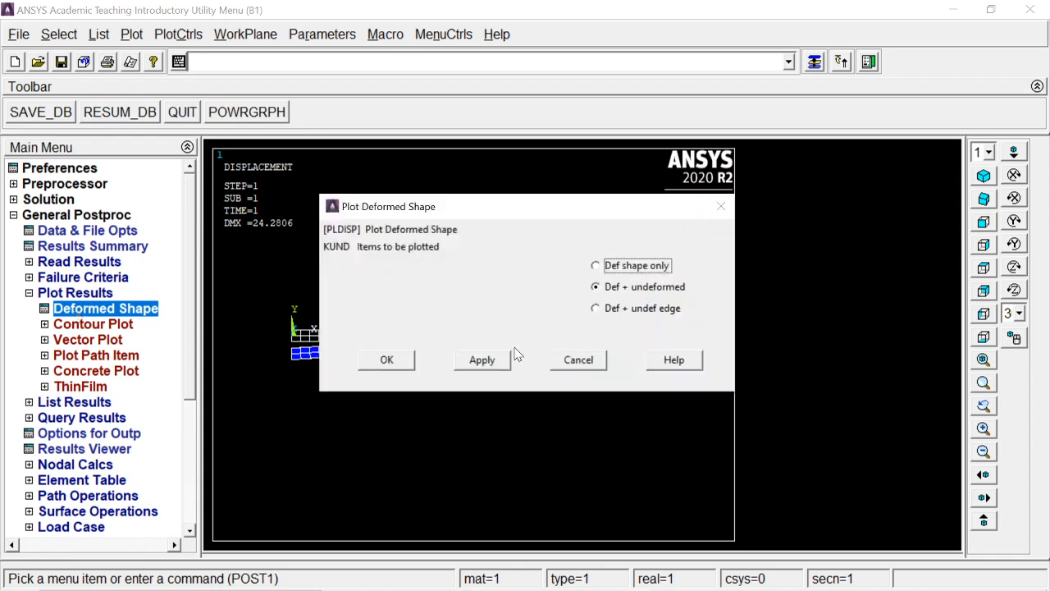
click(574, 361)
Step: List the reaction solution for all items, examine the reaction forces and moments at the support, and close the listing
click(74, 402)
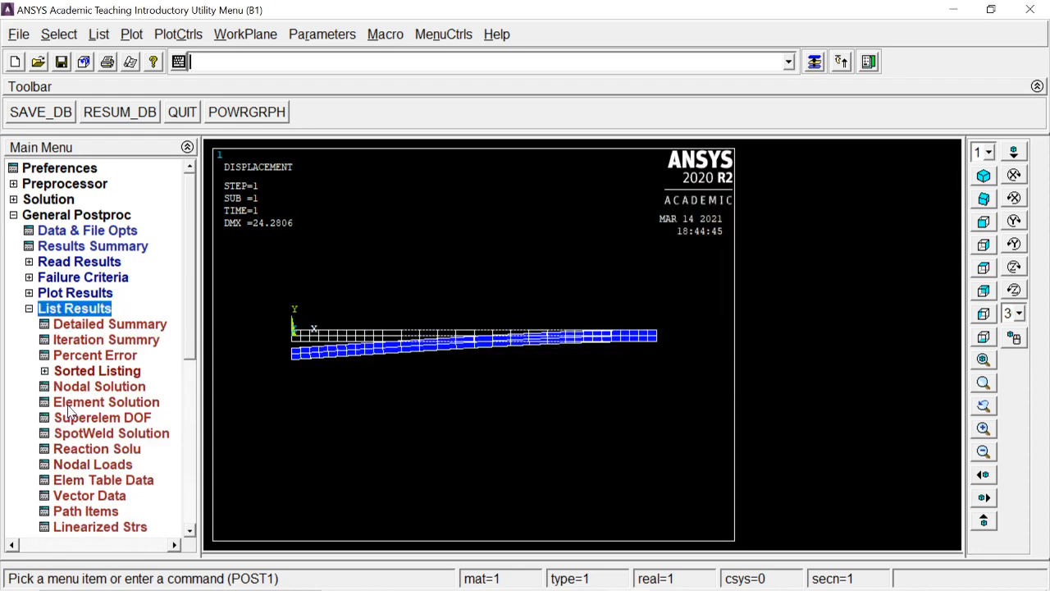
scroll(121, 250, down, 5)
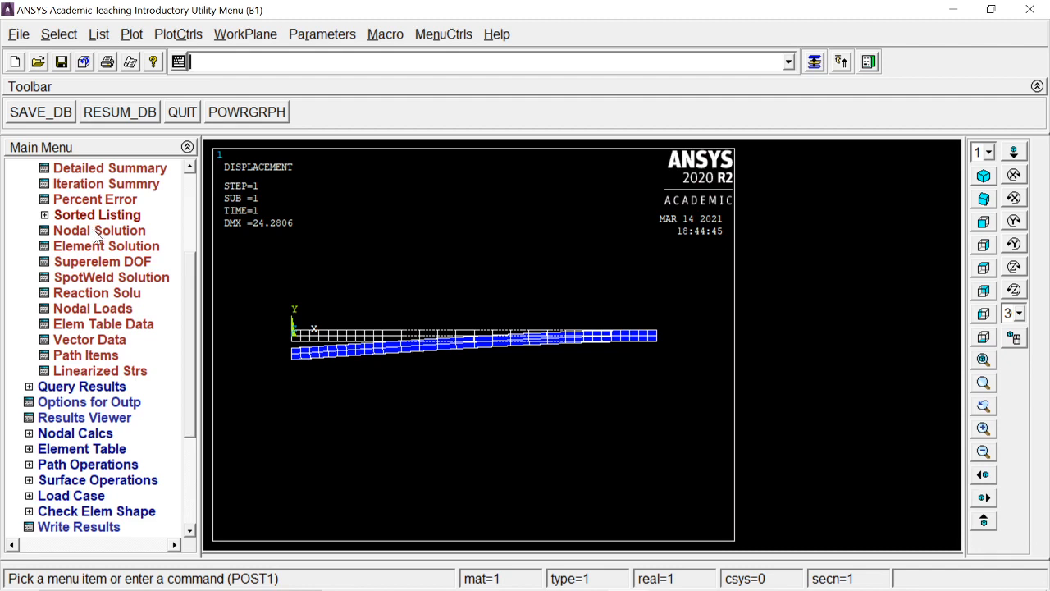
click(103, 294)
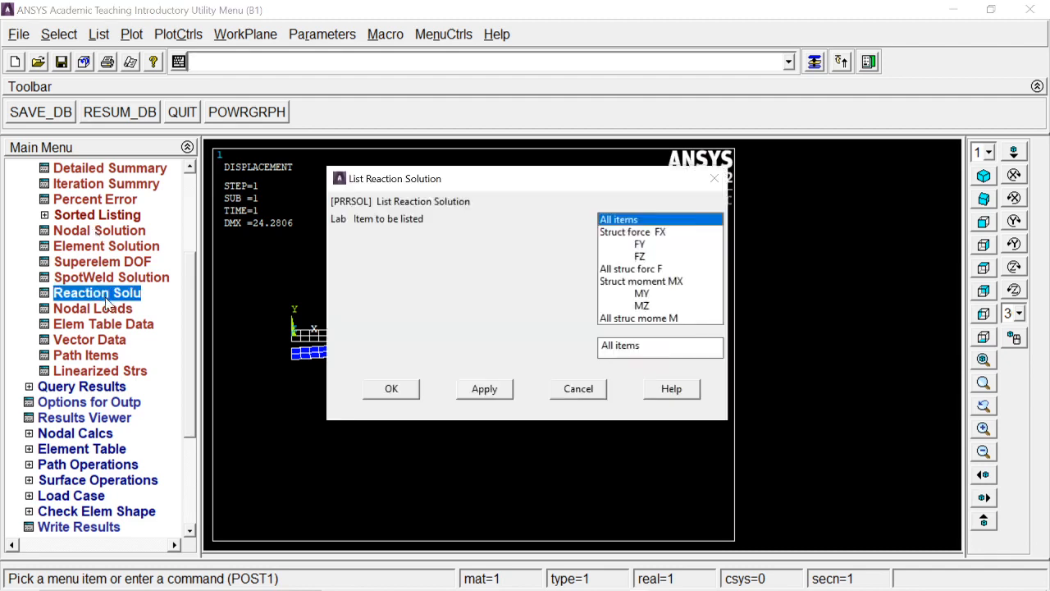
click(392, 388)
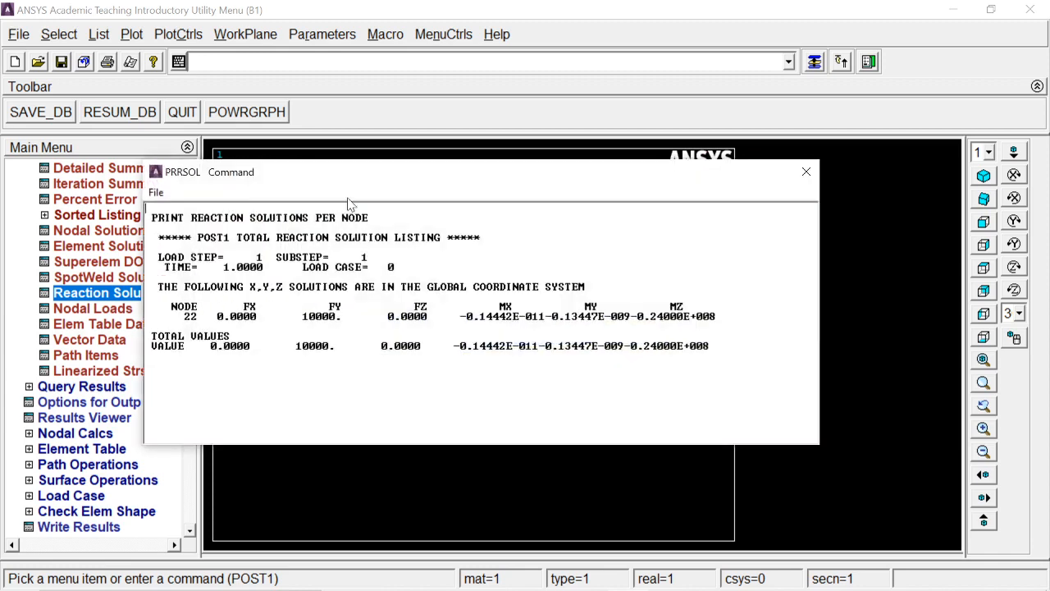
drag(530, 176, 674, 36)
drag(361, 176, 291, 218)
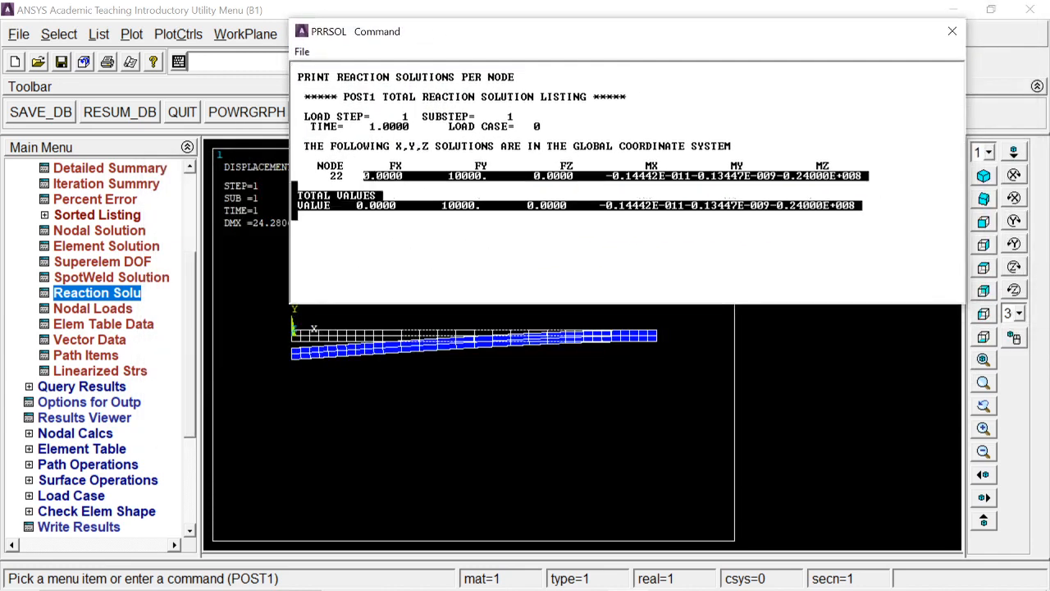
click(291, 216)
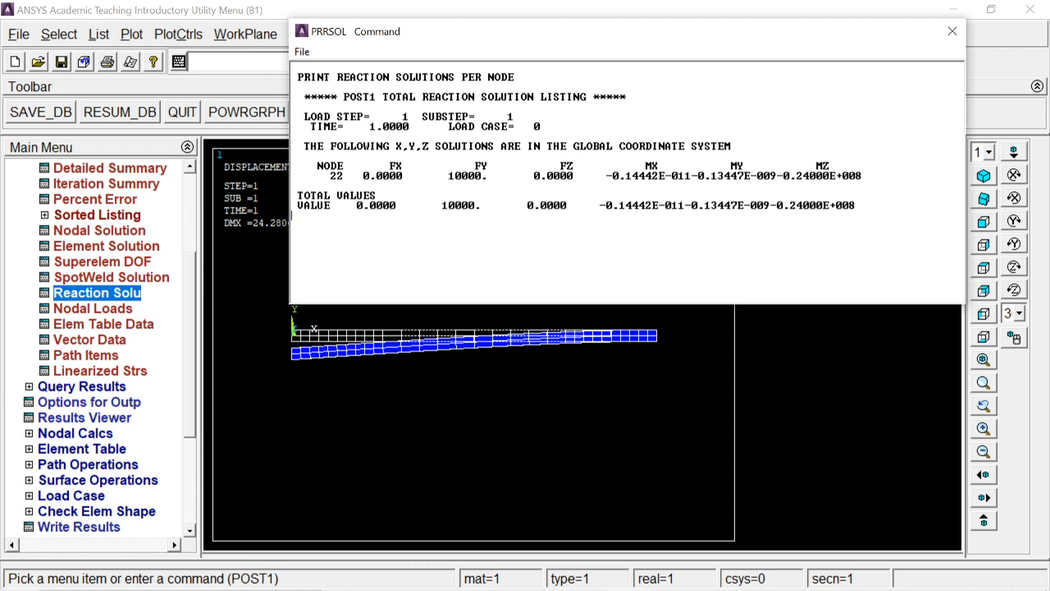
click(953, 35)
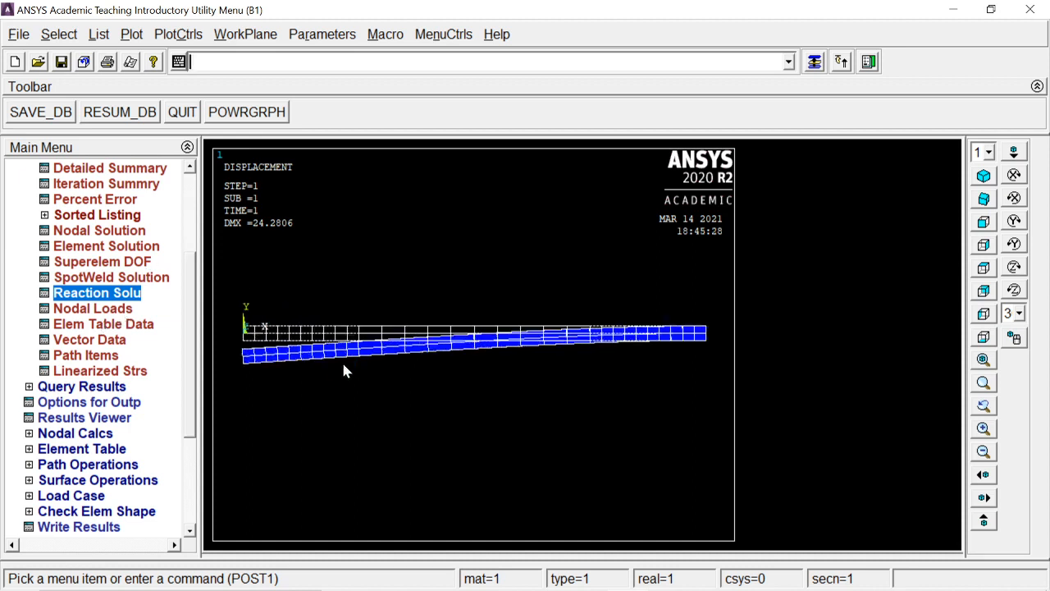
scroll(186, 321, up, 4)
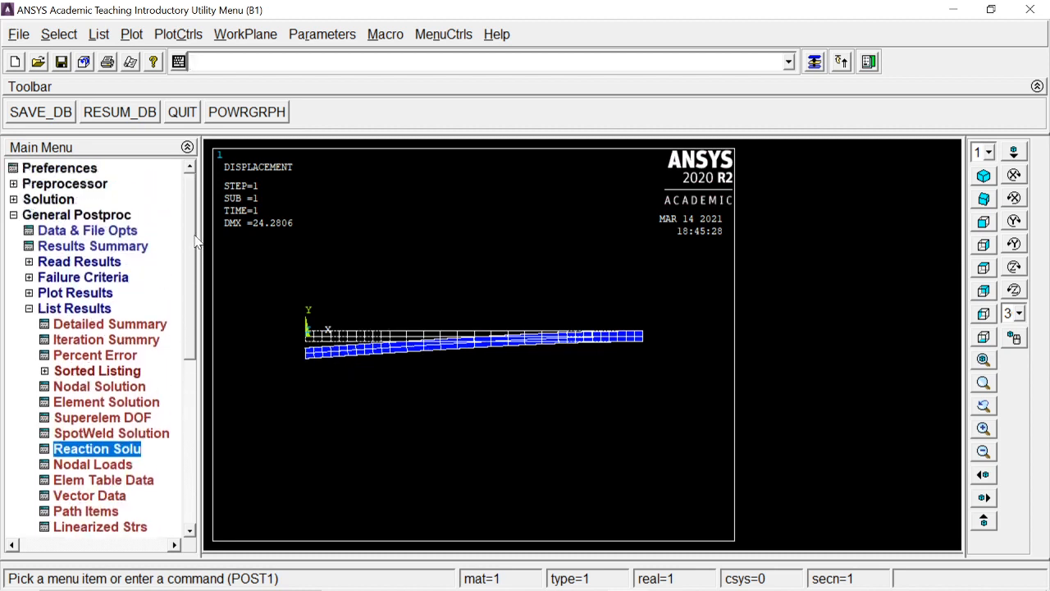